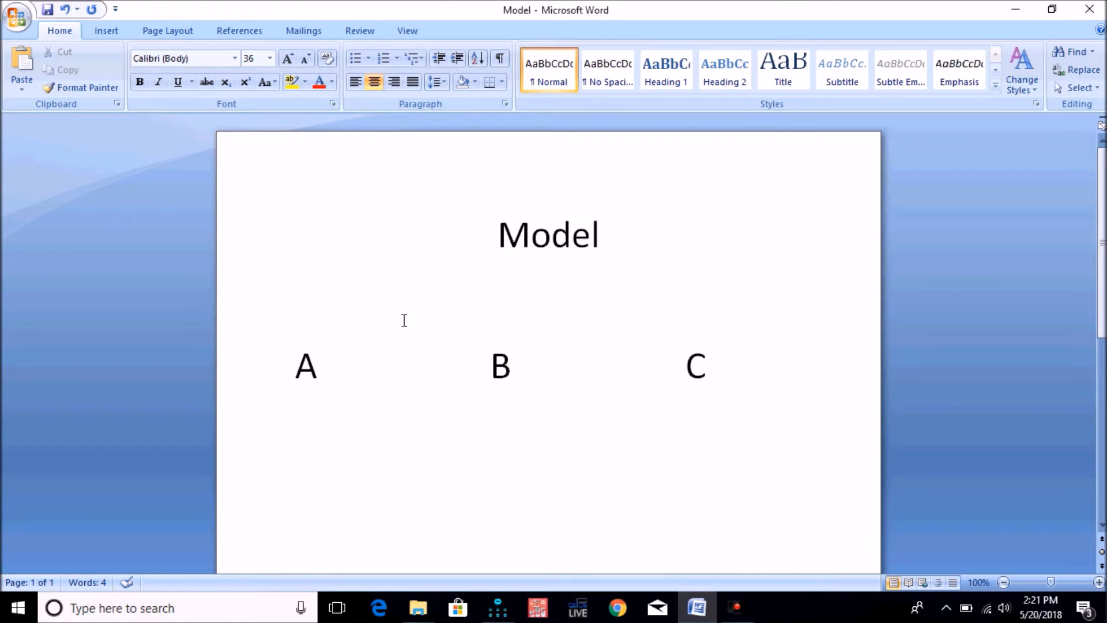
Step: Make the letters A, B and C below the Model heading bold
{"action": "left_click_drag", "start_coordinate": [293, 357], "coordinate": [324, 366]}
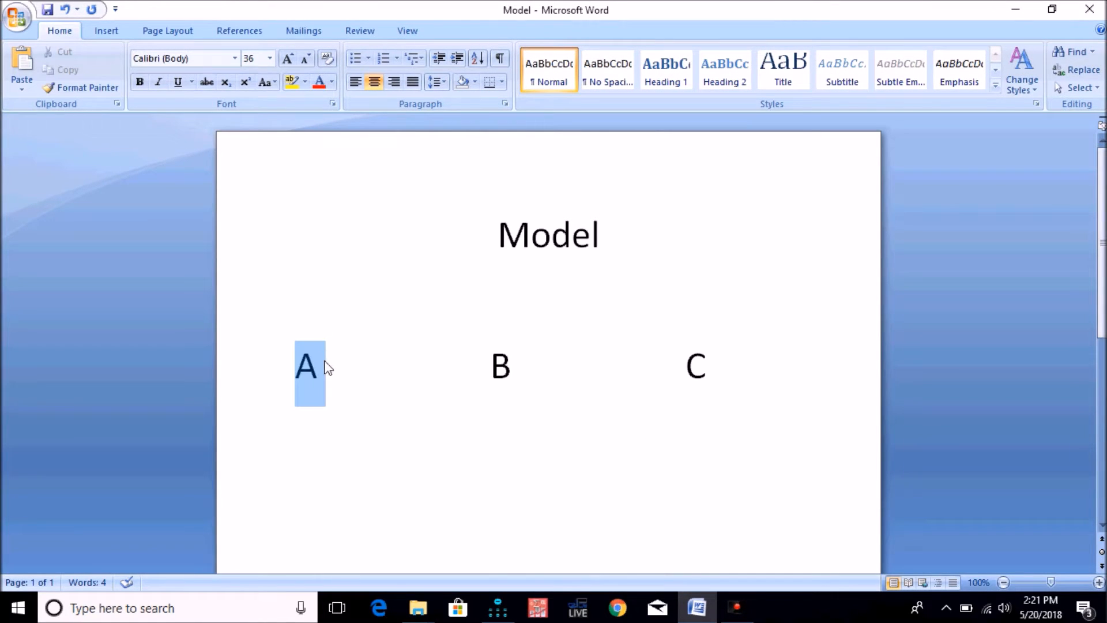
{"action": "key", "text": "ctrl+b"}
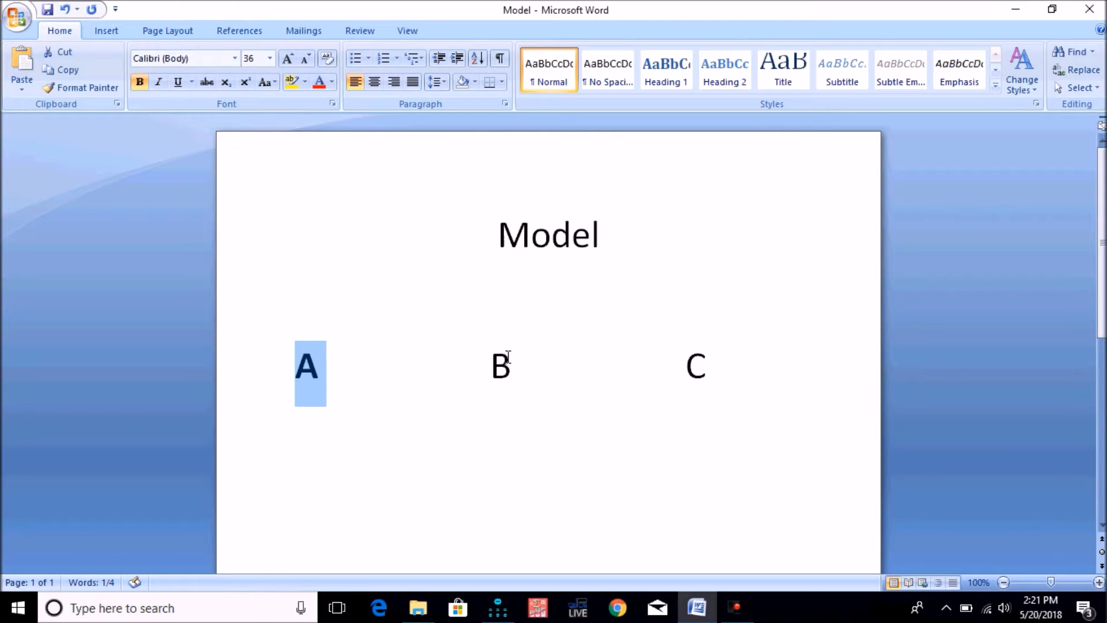
{"action": "double_click", "coordinate": [491, 361]}
{"action": "key", "text": "ctrl+b"}
{"action": "key", "text": "Right"}
{"action": "key", "text": "Right"}
{"action": "key", "text": "Right"}
{"action": "key", "text": "Right"}
{"action": "key", "text": "Right"}
{"action": "key", "text": "Right"}
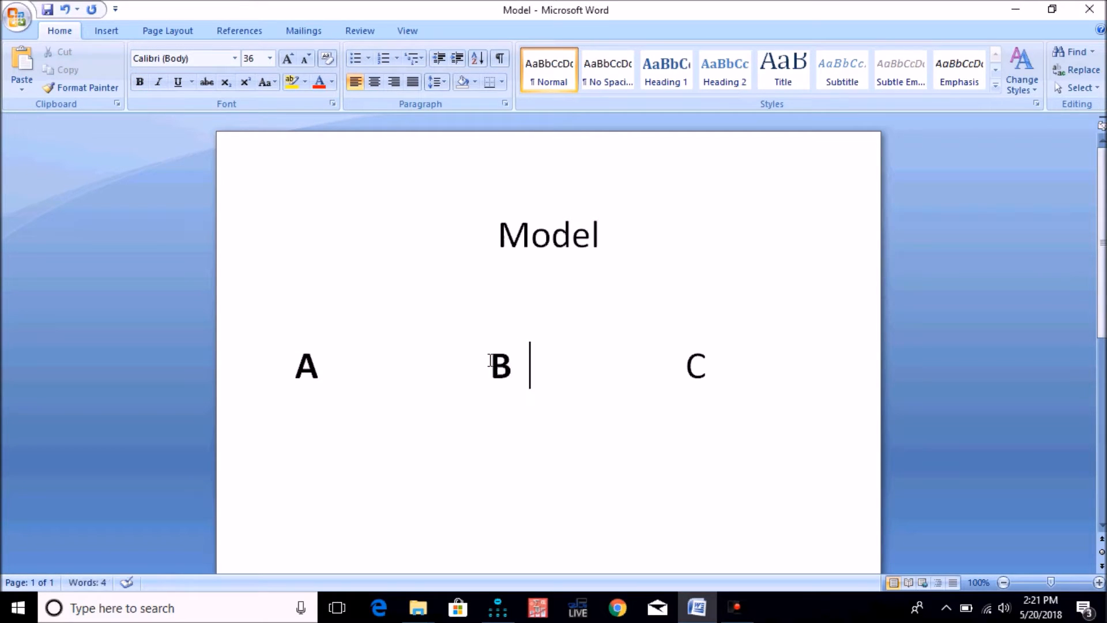
{"action": "key", "text": "shift+Left"}
{"action": "key", "text": "ctrl+b"}
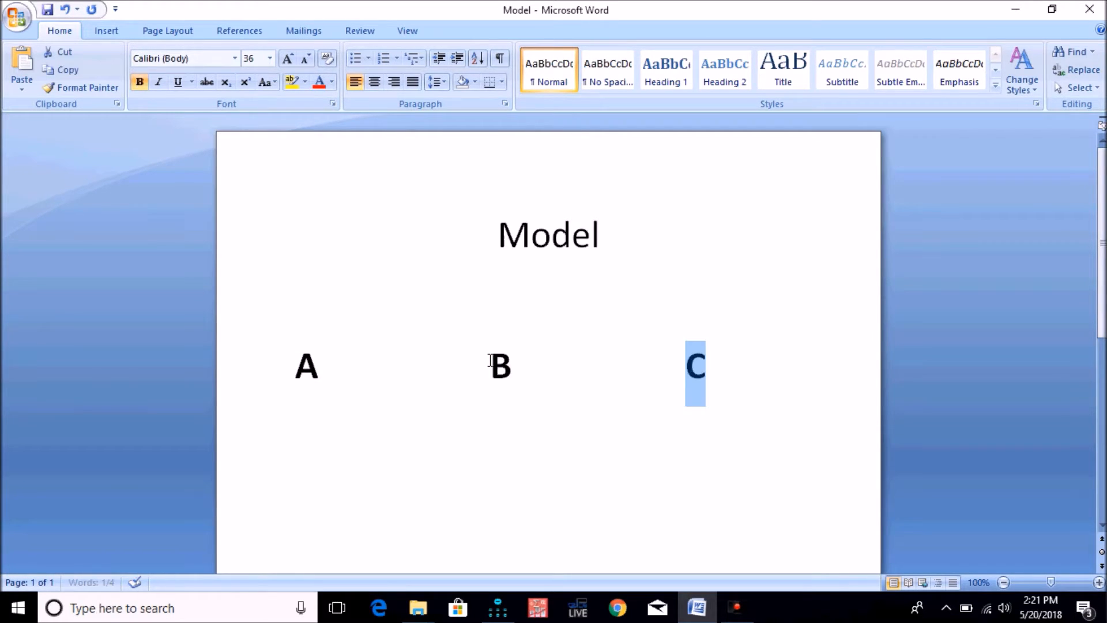
{"action": "left_click", "coordinate": [703, 264]}
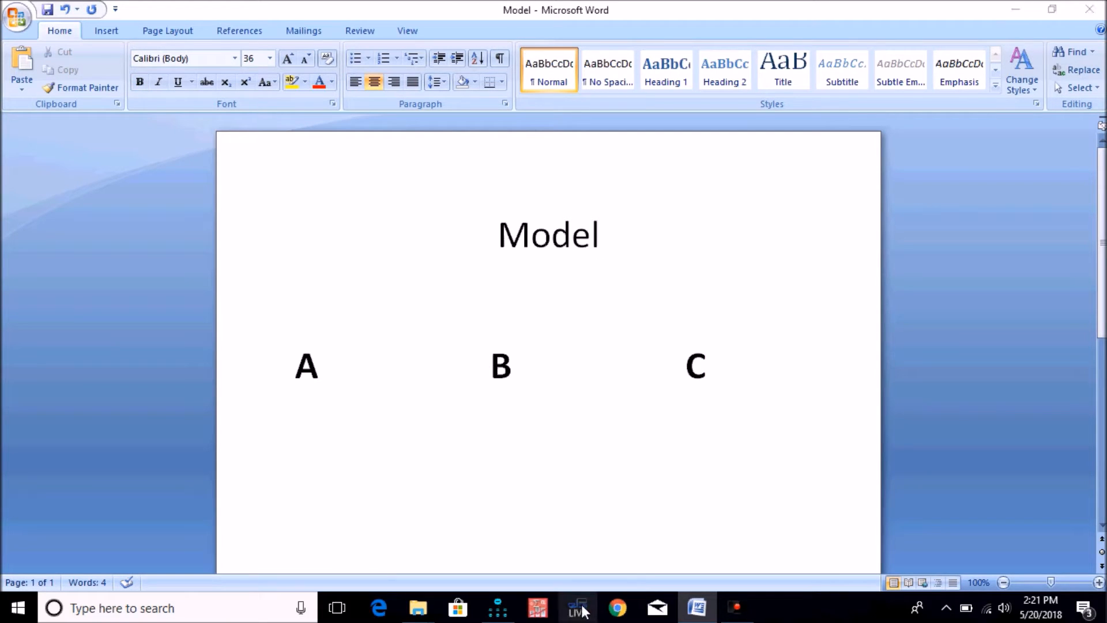
Step: Switch to Amos Graphics and dismiss the ePosLive login window covering the empty path diagram
{"action": "left_click", "coordinate": [498, 608]}
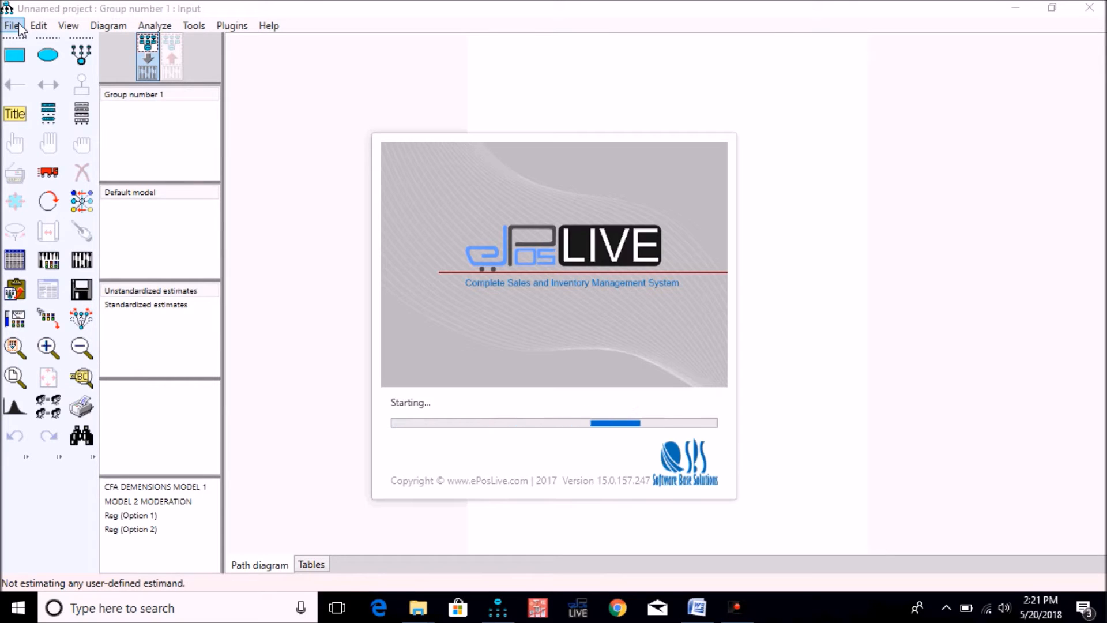
{"action": "left_click", "coordinate": [940, 6]}
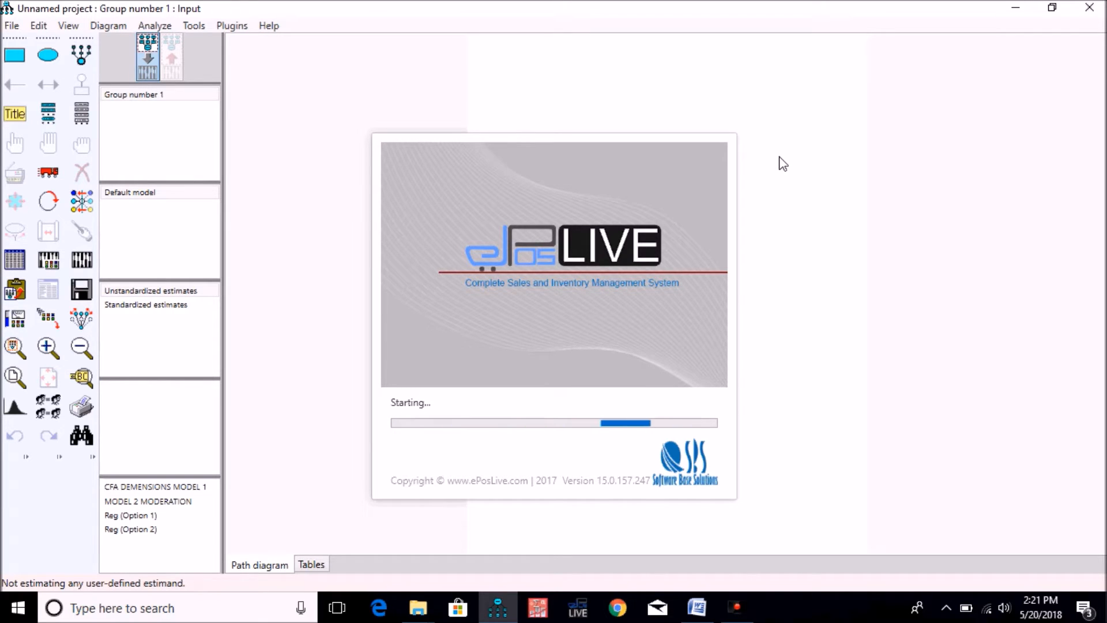
{"action": "left_click", "coordinate": [1050, 7]}
{"action": "left_click", "coordinate": [828, 37]}
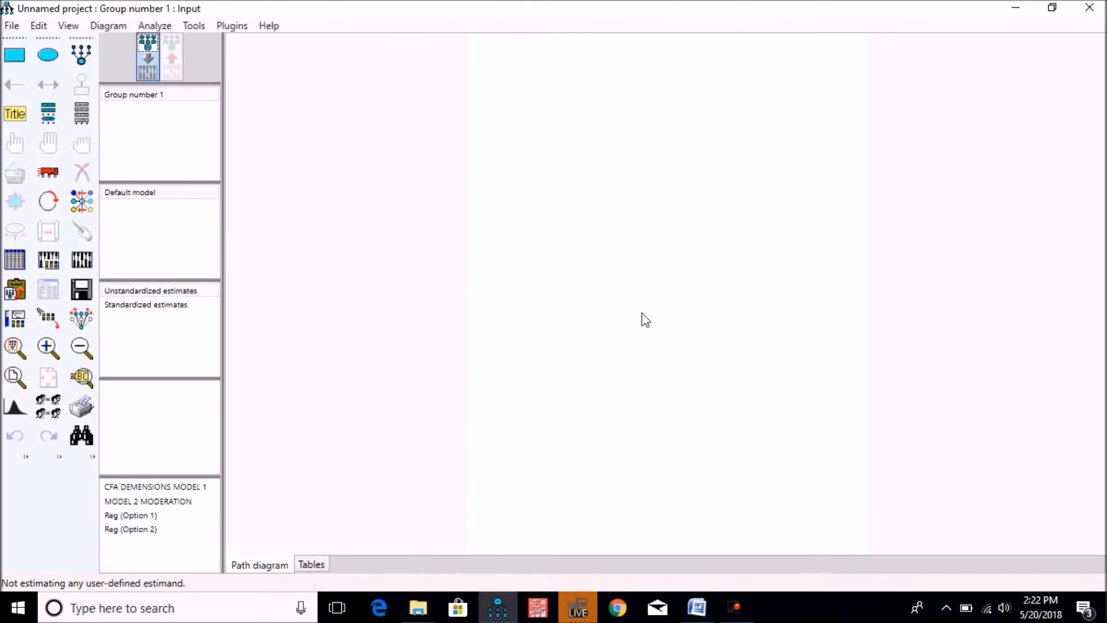
{"action": "left_click", "coordinate": [593, 615]}
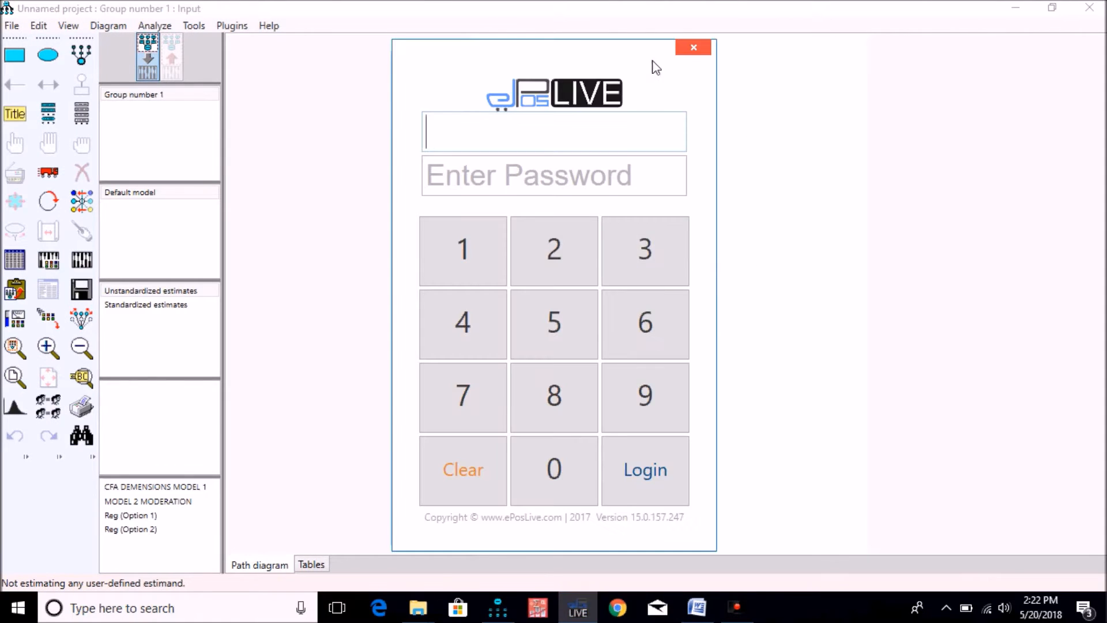
{"action": "left_click", "coordinate": [696, 47]}
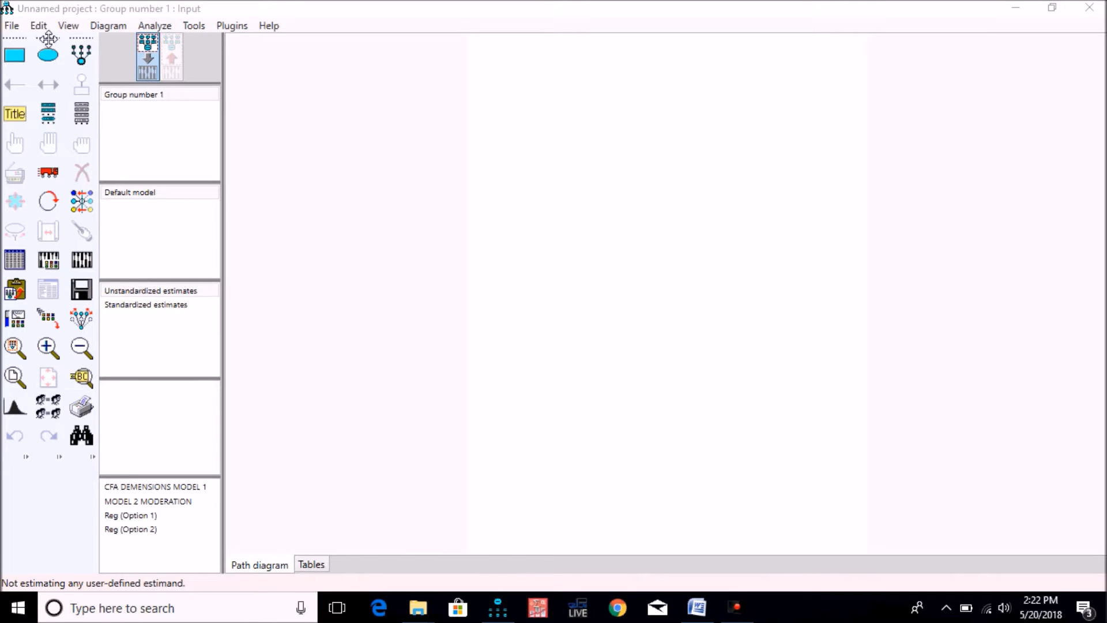
Step: Load the SPSS file Data File # 1 (Day 1) from the Video folder in Documents as the data for Group number 1
{"action": "left_click", "coordinate": [16, 258]}
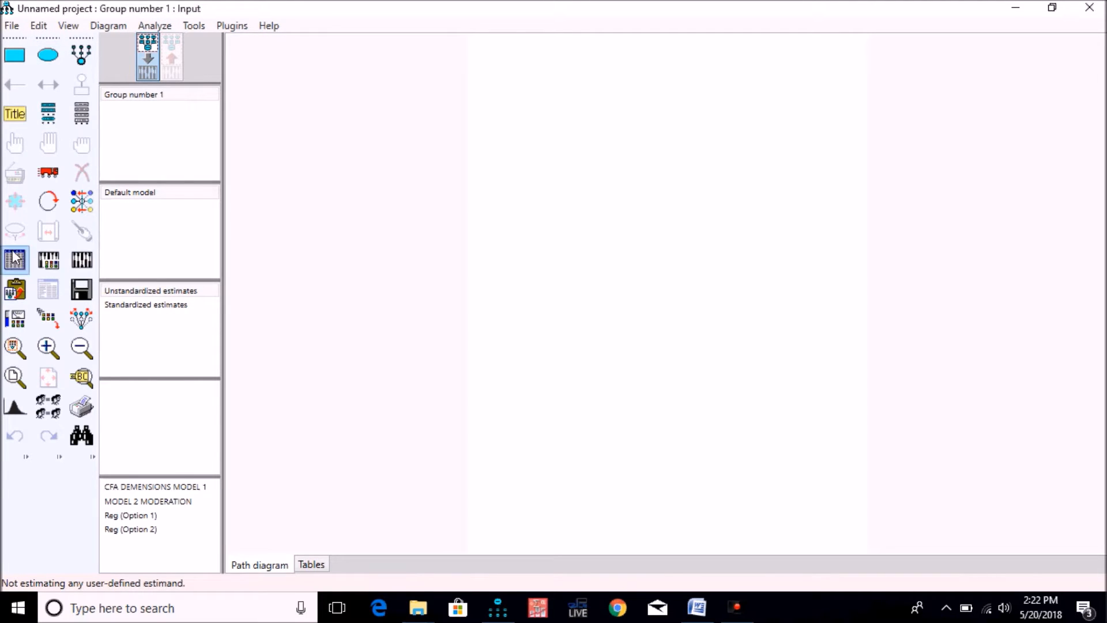
{"action": "left_click", "coordinate": [424, 311]}
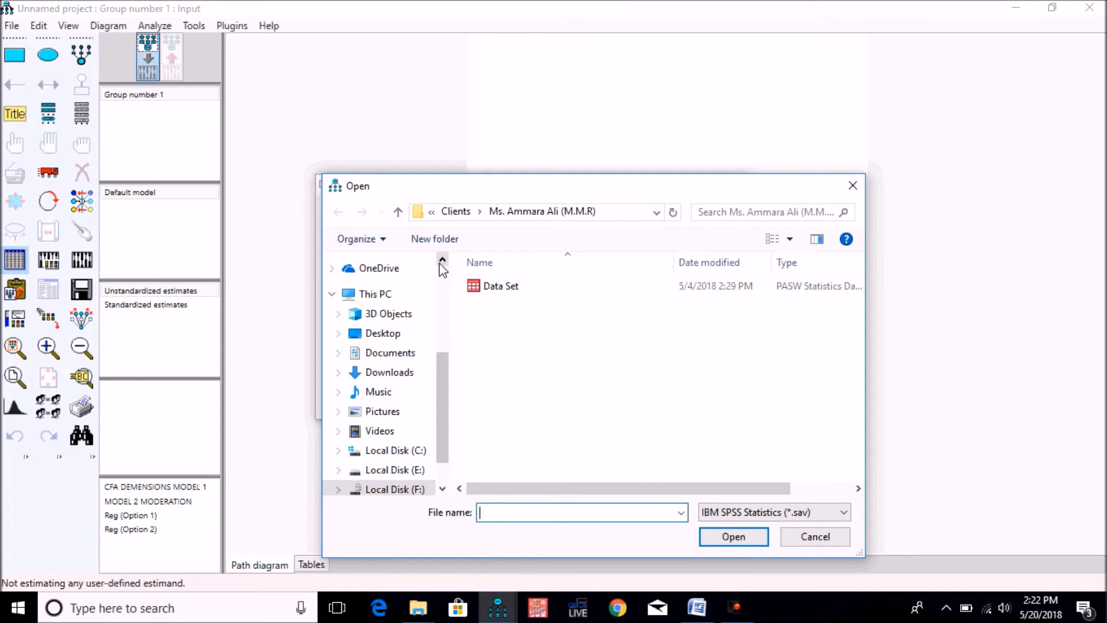
{"action": "left_click", "coordinate": [396, 359]}
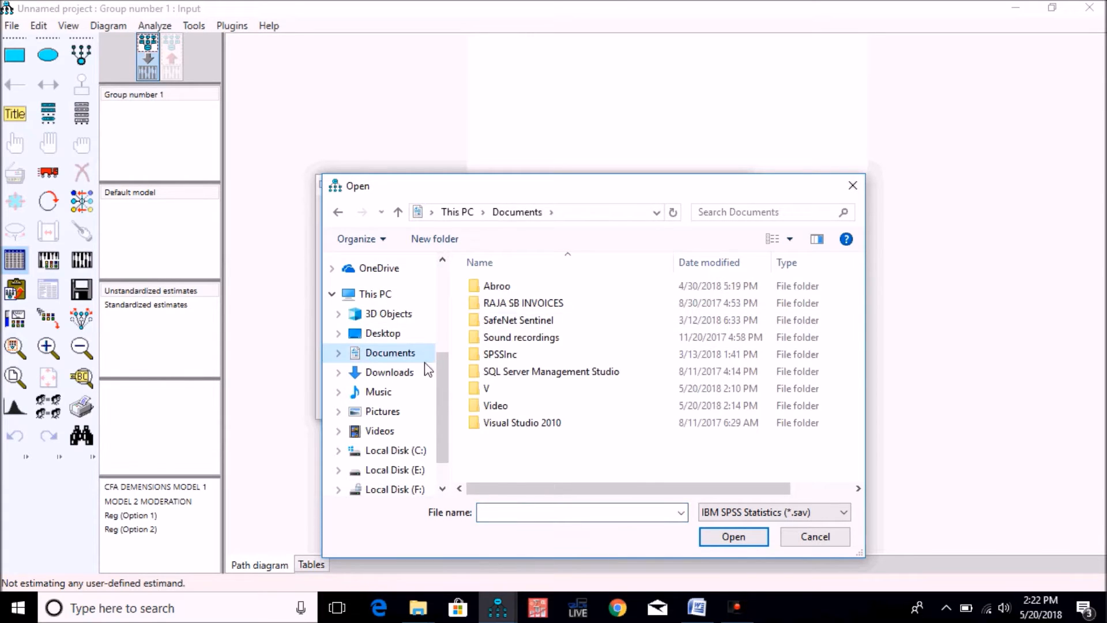
{"action": "double_click", "coordinate": [519, 407]}
{"action": "left_click", "coordinate": [531, 290]}
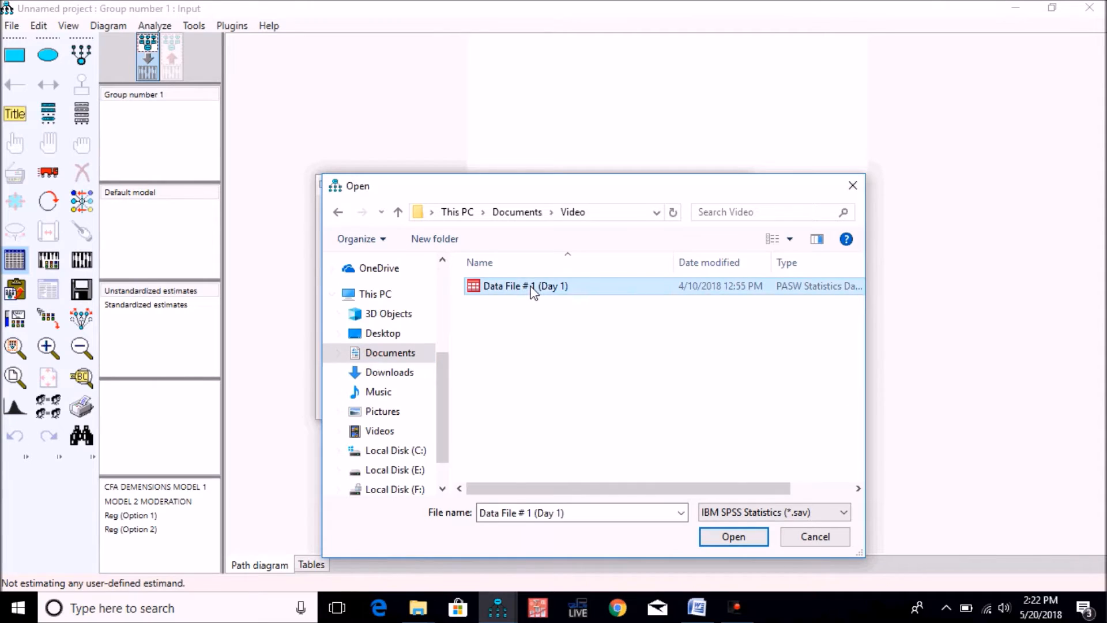
{"action": "double_click", "coordinate": [531, 287]}
{"action": "left_click", "coordinate": [441, 362]}
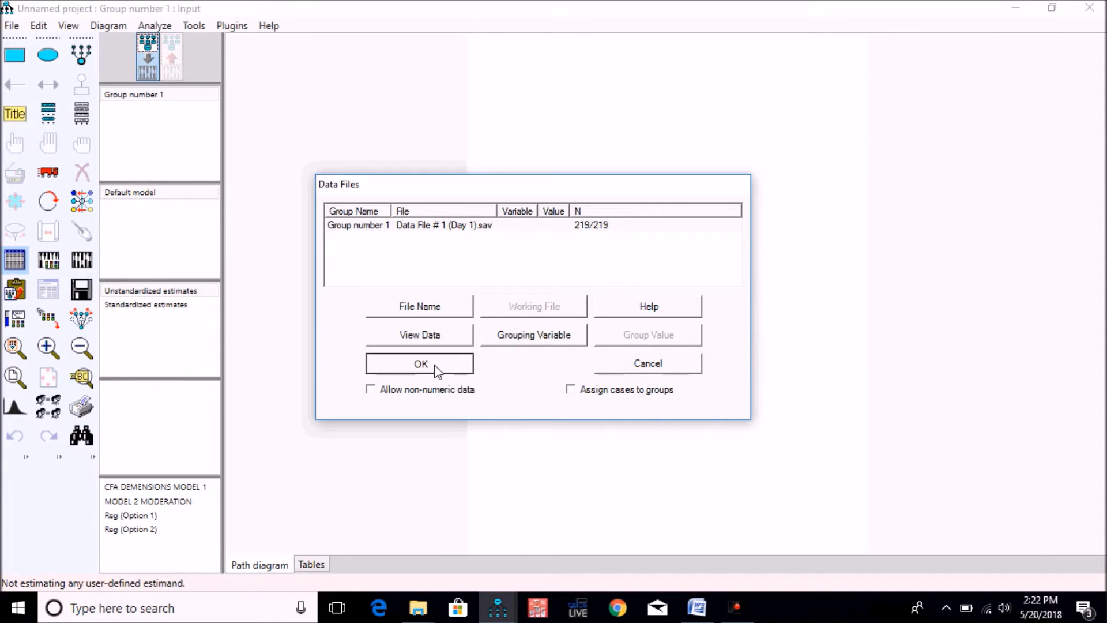
Step: Examine the list of variables in the loaded dataset down to its end and close it
{"action": "left_click", "coordinate": [81, 118]}
{"action": "left_click_drag", "start_coordinate": [715, 231], "coordinate": [723, 209]}
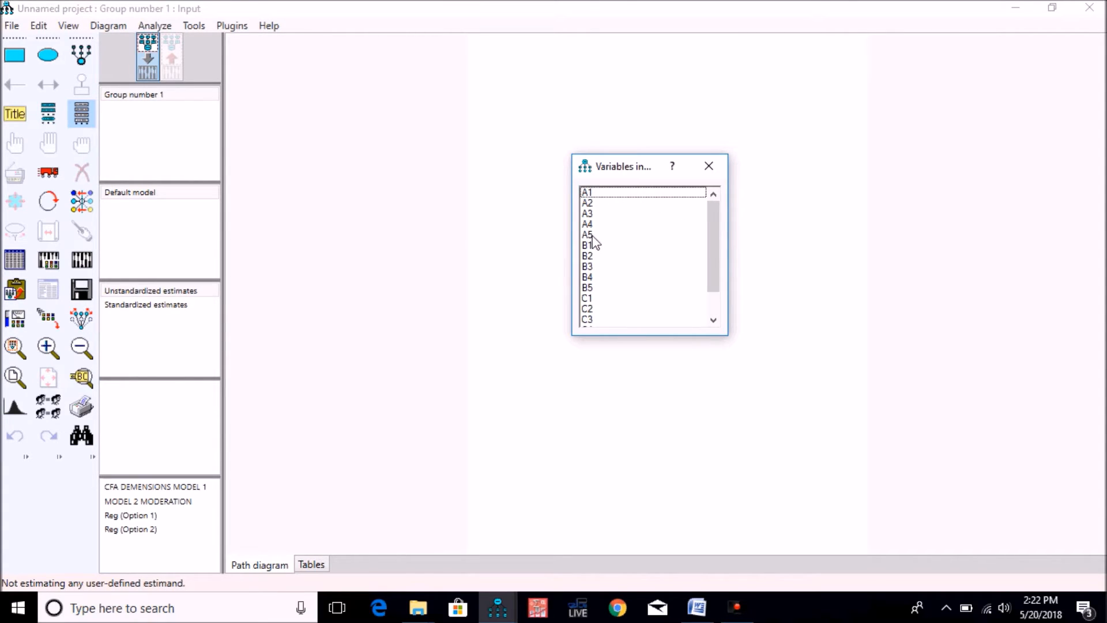
{"action": "left_click_drag", "start_coordinate": [716, 250], "coordinate": [716, 304]}
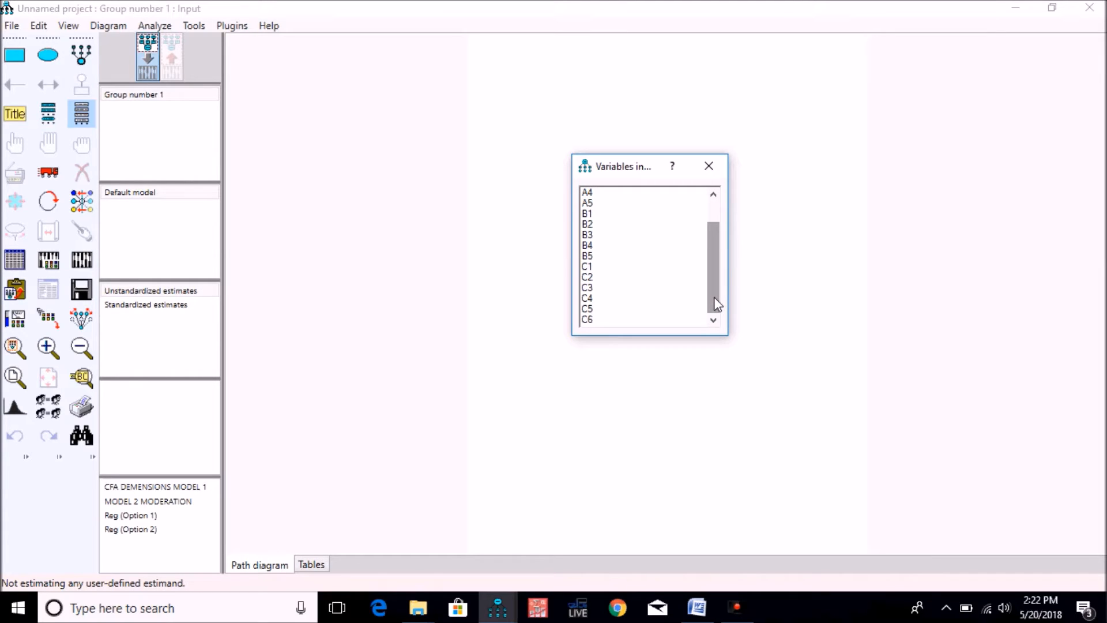
{"action": "left_click", "coordinate": [709, 167]}
Step: Set the diagram's paper size to Landscape - A4 in the interface properties
{"action": "left_click", "coordinate": [71, 27]}
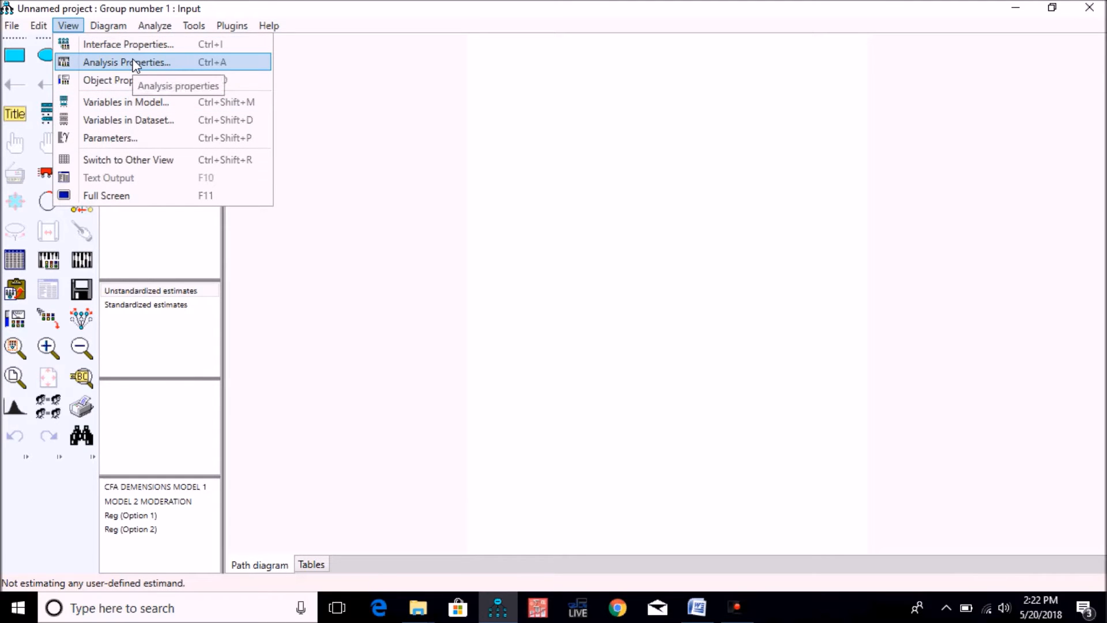
{"action": "left_click", "coordinate": [136, 46]}
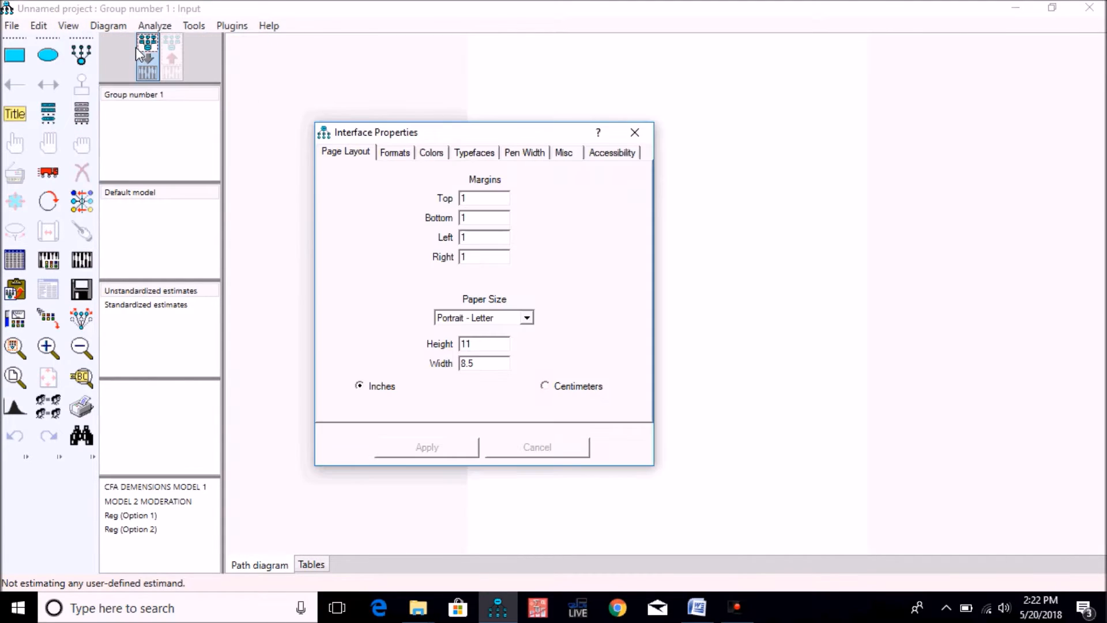
{"action": "left_click", "coordinate": [395, 154]}
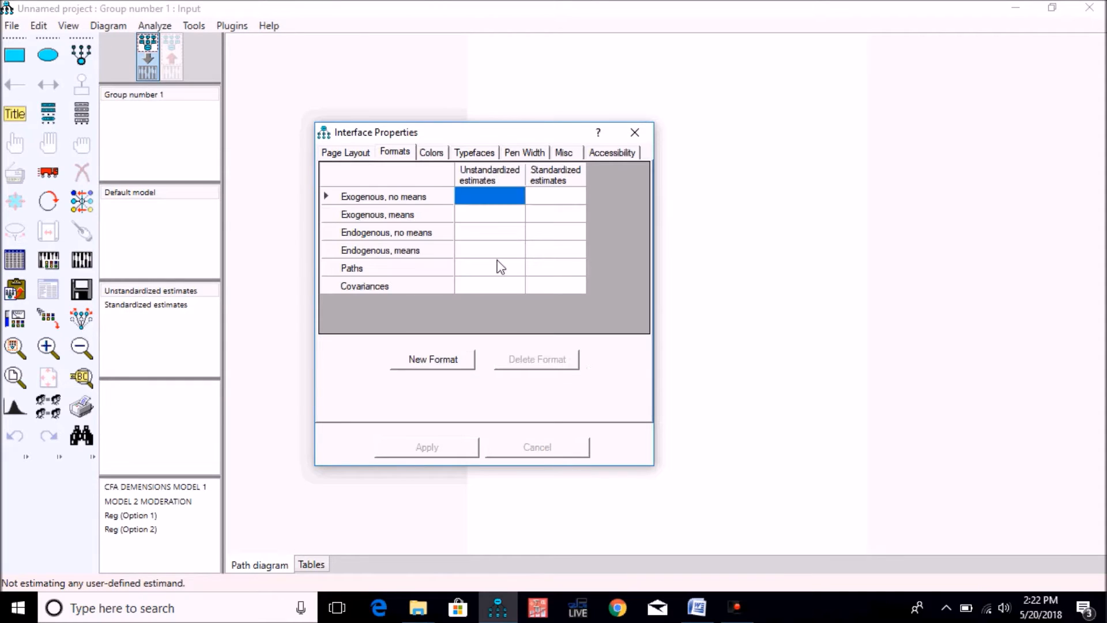
{"action": "left_click", "coordinate": [343, 153]}
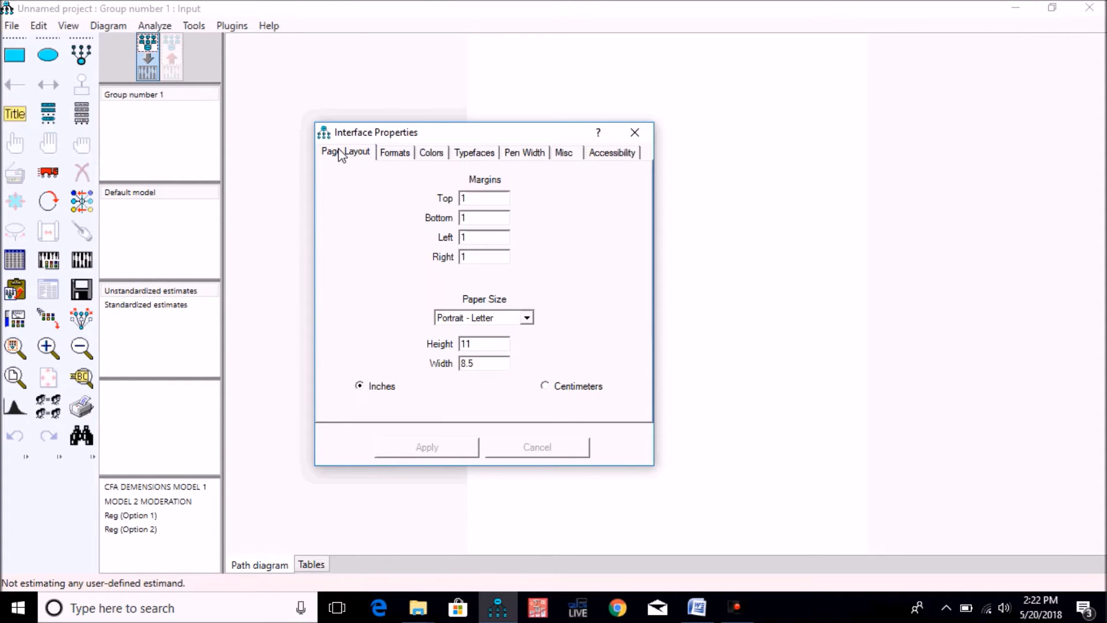
{"action": "left_click", "coordinate": [525, 318]}
{"action": "left_click", "coordinate": [467, 364]}
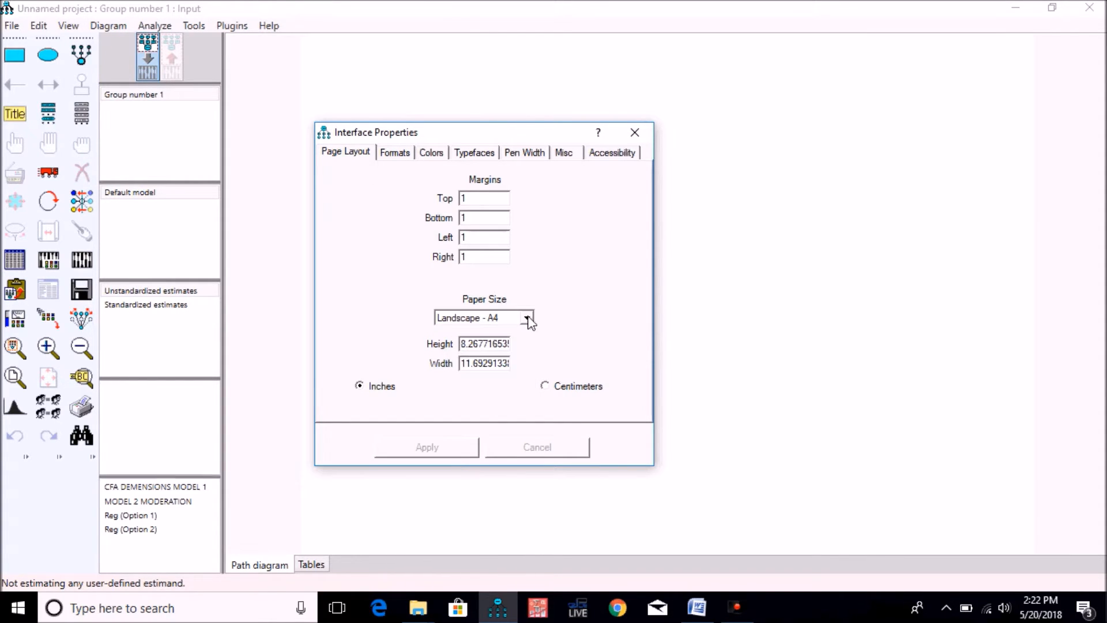
{"action": "left_click", "coordinate": [634, 134]}
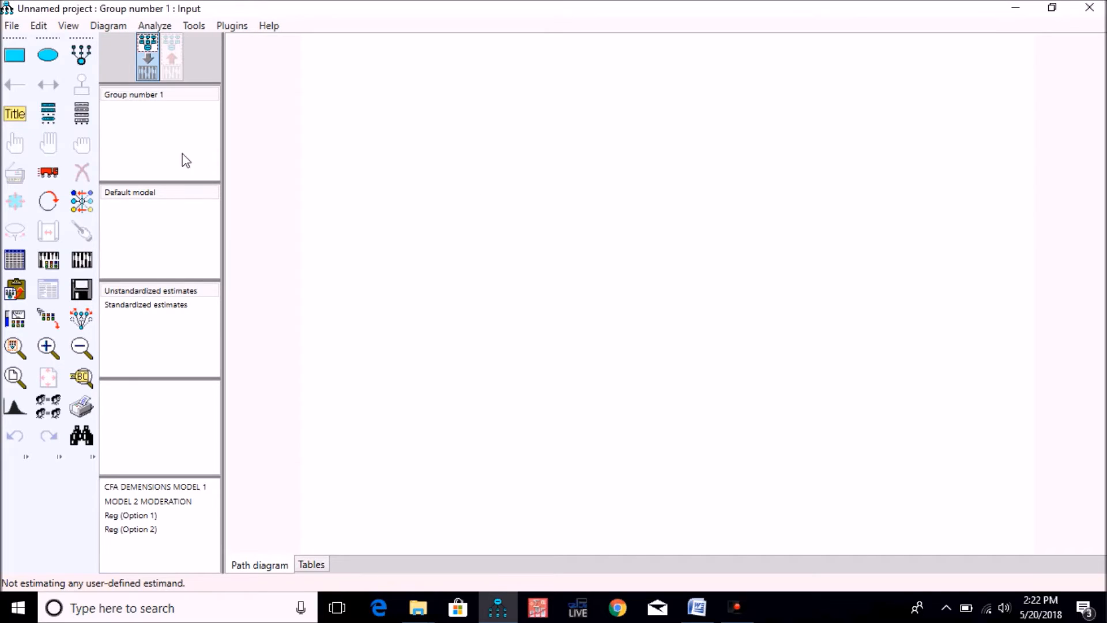
Step: Draw a latent variable with five indicators and their error terms in the upper-left part of the diagram
{"action": "left_click", "coordinate": [80, 65]}
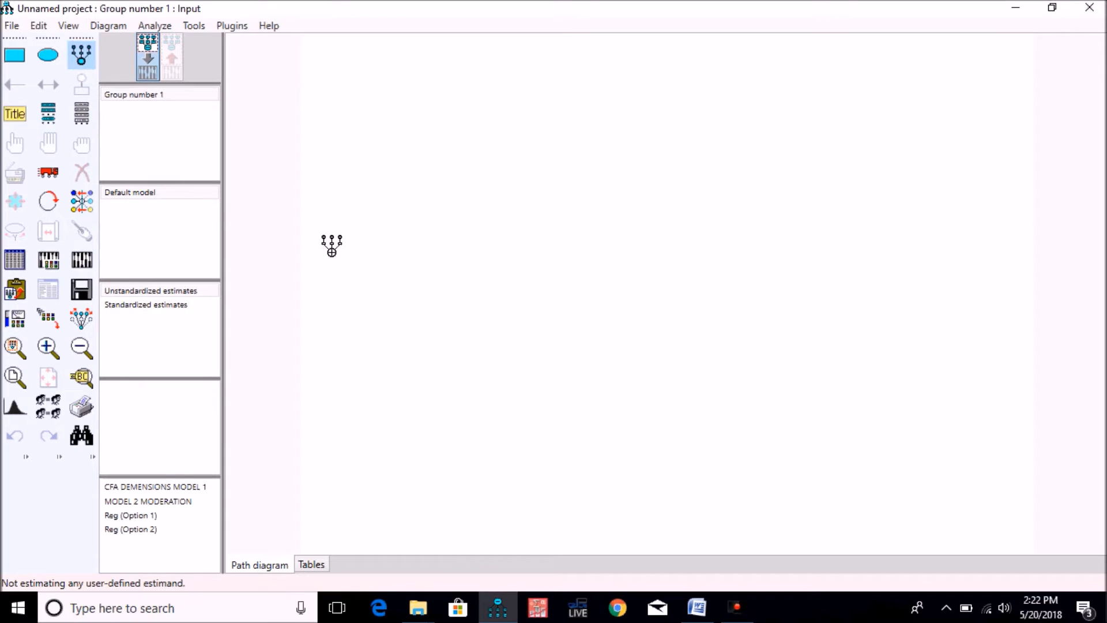
{"action": "left_click_drag", "start_coordinate": [386, 265], "coordinate": [422, 293]}
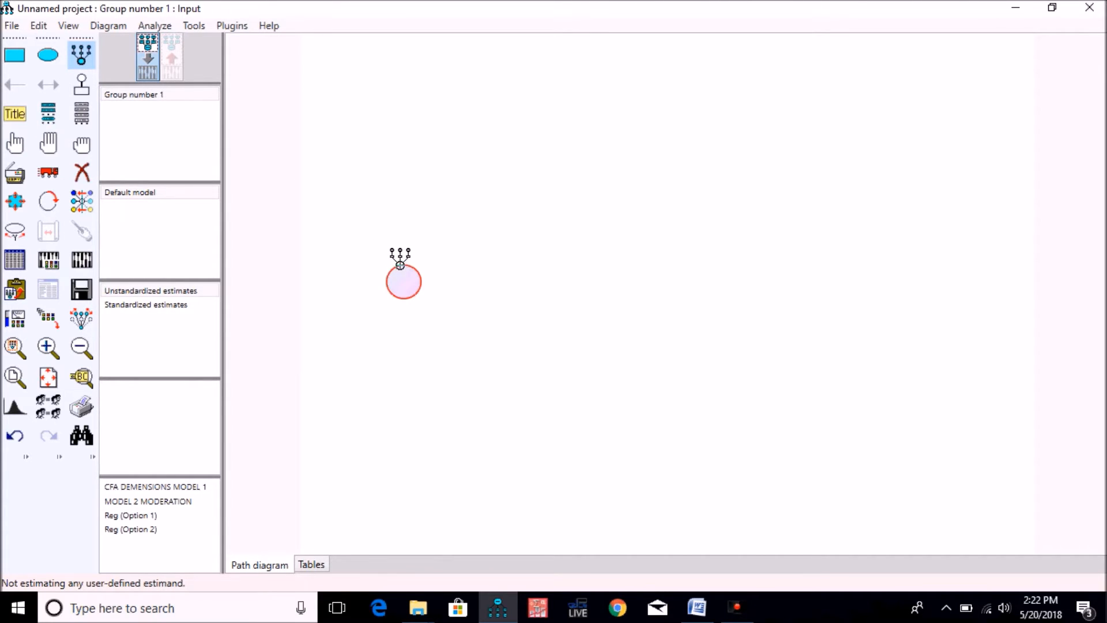
{"action": "left_click", "coordinate": [401, 275]}
{"action": "left_click", "coordinate": [402, 277]}
{"action": "left_click", "coordinate": [401, 277]}
{"action": "left_click", "coordinate": [402, 277]}
{"action": "left_click", "coordinate": [402, 277]}
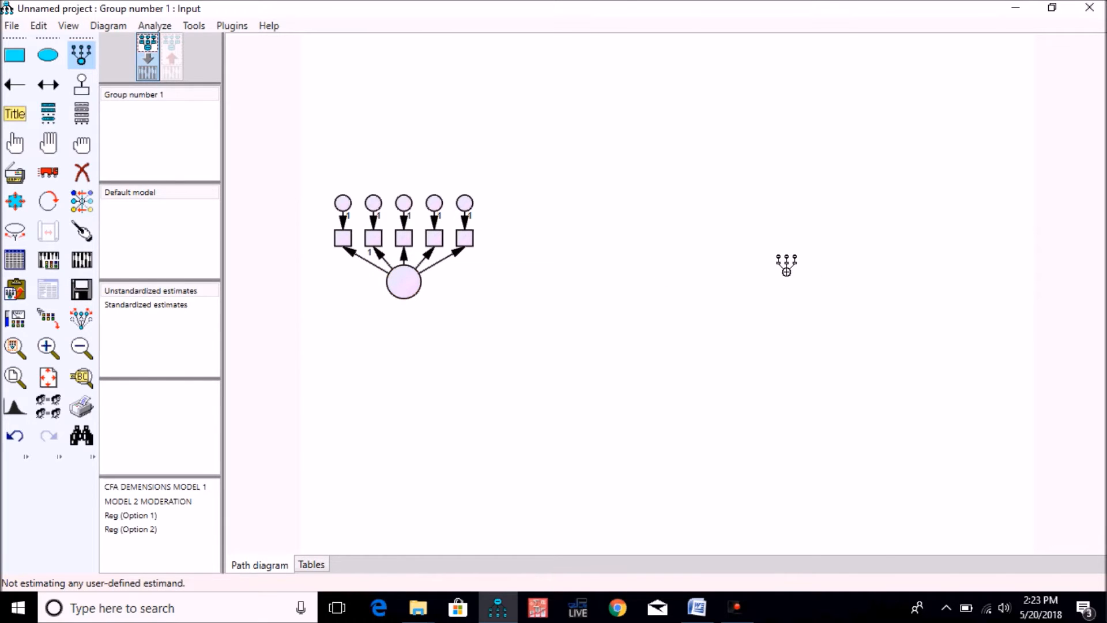
Step: Draw a second latent variable with five indicators and error terms in the upper-right part of the diagram
{"action": "left_click_drag", "start_coordinate": [769, 254], "coordinate": [804, 288]}
{"action": "left_click", "coordinate": [786, 269]}
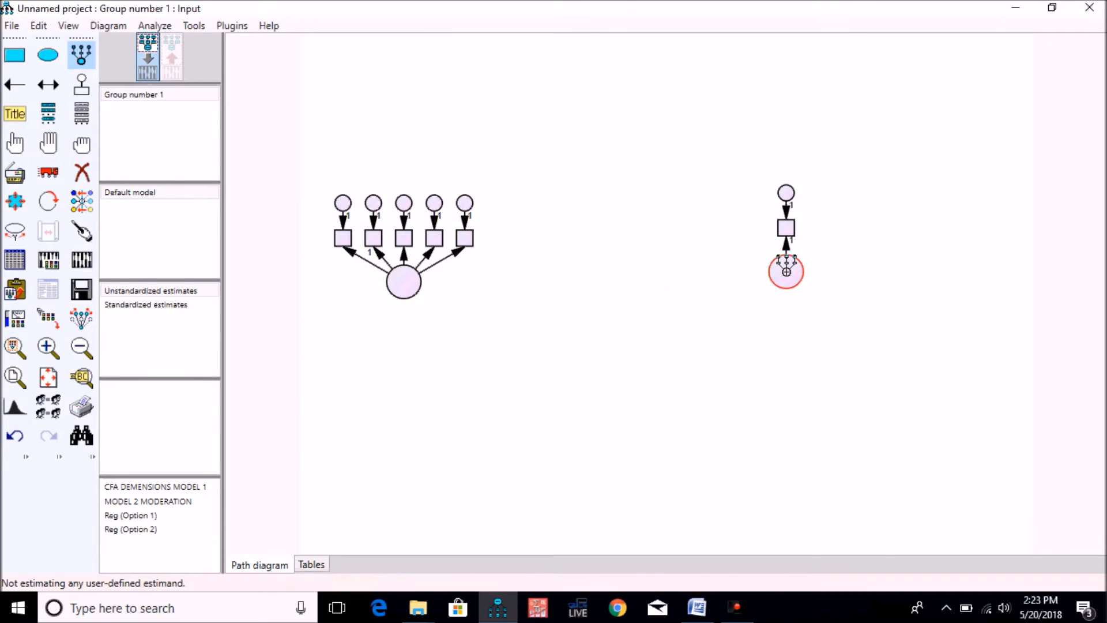
{"action": "left_click", "coordinate": [786, 271]}
{"action": "left_click", "coordinate": [786, 271]}
{"action": "left_click", "coordinate": [786, 271]}
{"action": "left_click", "coordinate": [786, 271]}
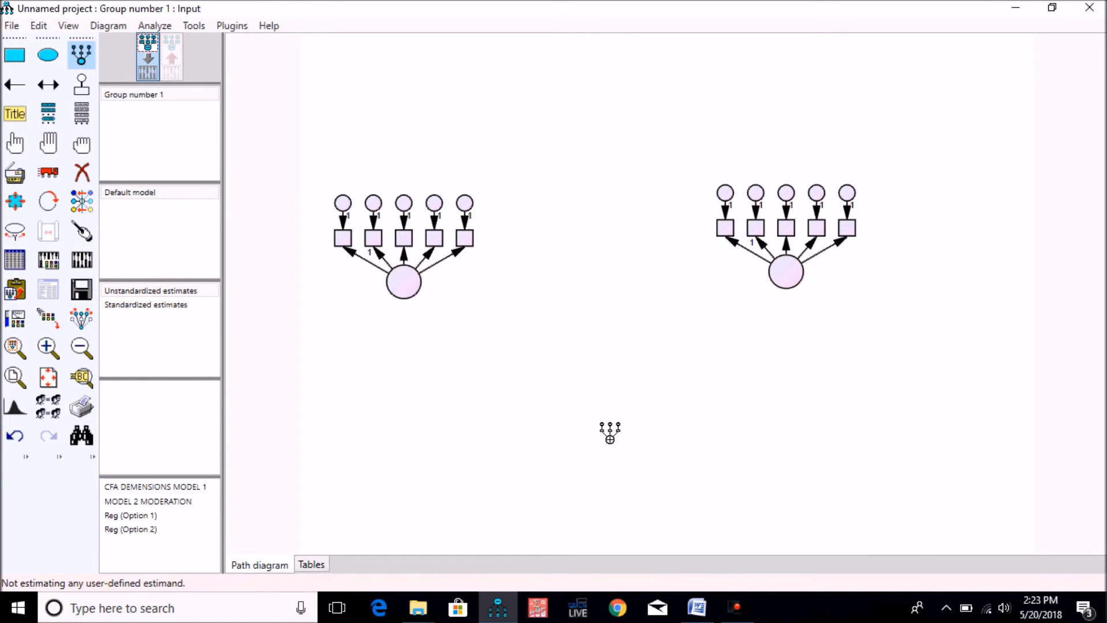
Step: Draw a third latent variable with six indicators and error terms below and between the first two
{"action": "left_click", "coordinate": [610, 439]}
{"action": "left_click", "coordinate": [610, 439]}
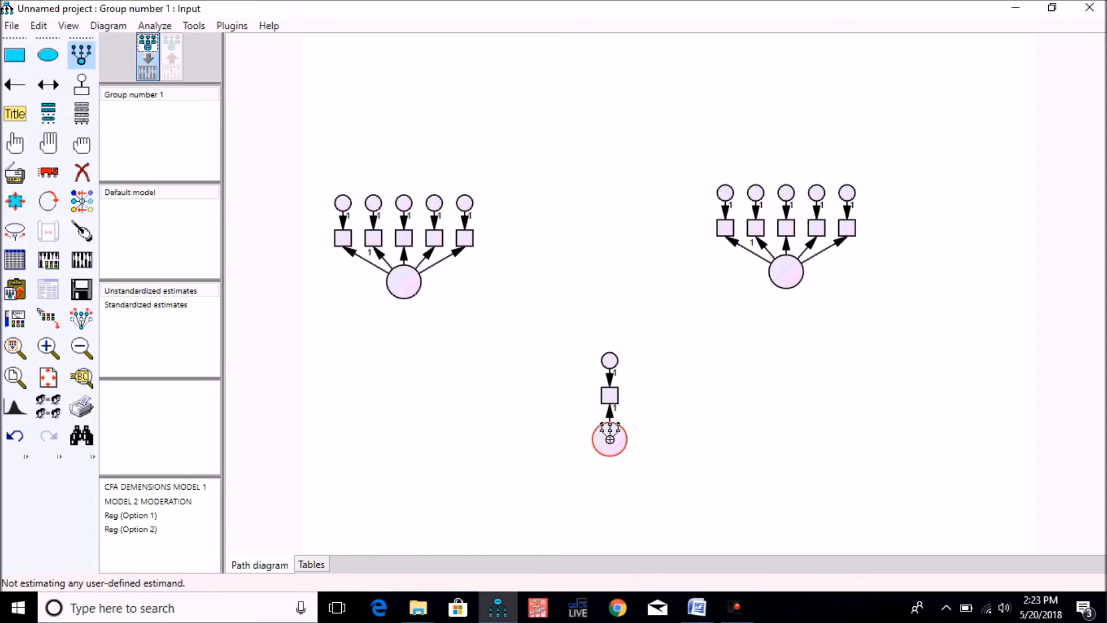
{"action": "left_click", "coordinate": [610, 438]}
{"action": "left_click", "coordinate": [609, 439]}
{"action": "left_click", "coordinate": [609, 439]}
{"action": "left_click", "coordinate": [609, 439]}
{"action": "left_click", "coordinate": [610, 439]}
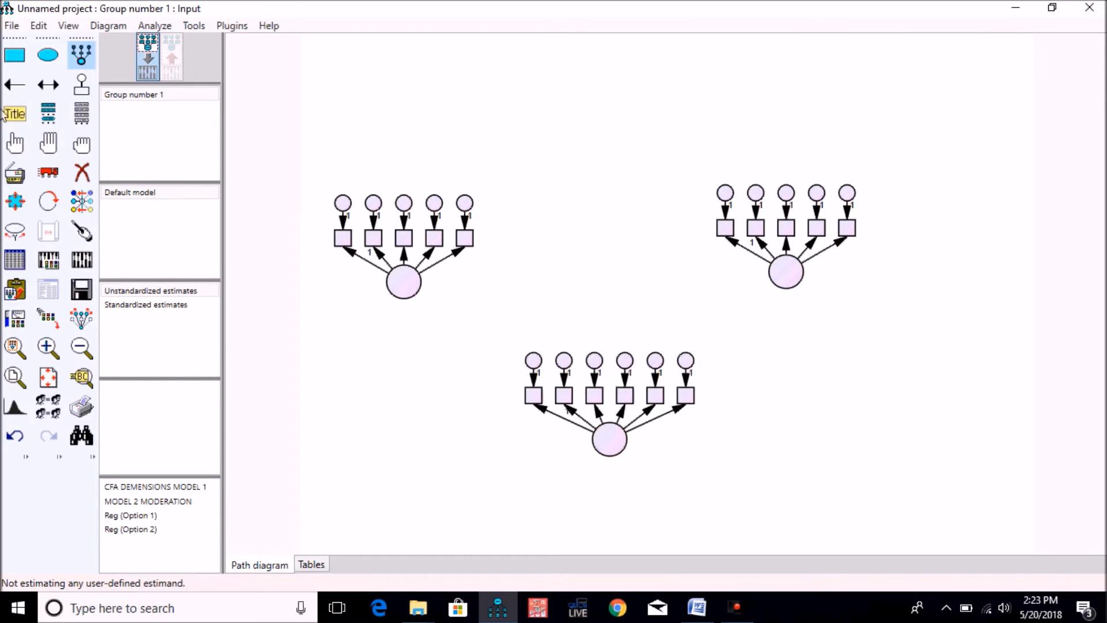
Step: Assign the dataset variables A1 to A5, in order, to the five indicators of the upper-left latent variable
{"action": "left_click", "coordinate": [82, 114]}
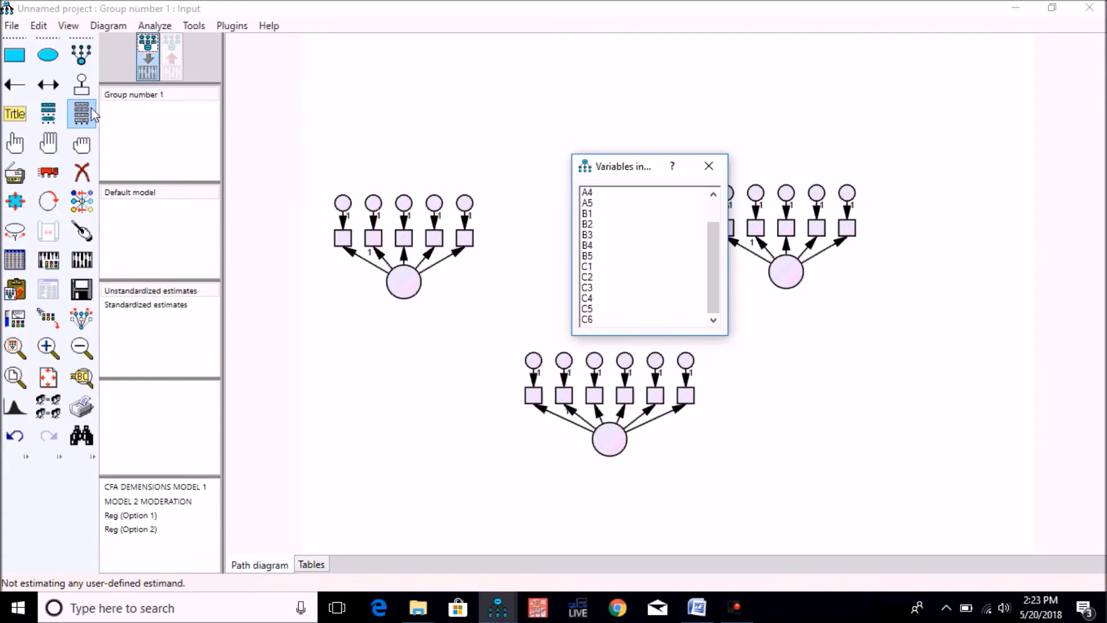
{"action": "left_click_drag", "start_coordinate": [717, 245], "coordinate": [708, 196]}
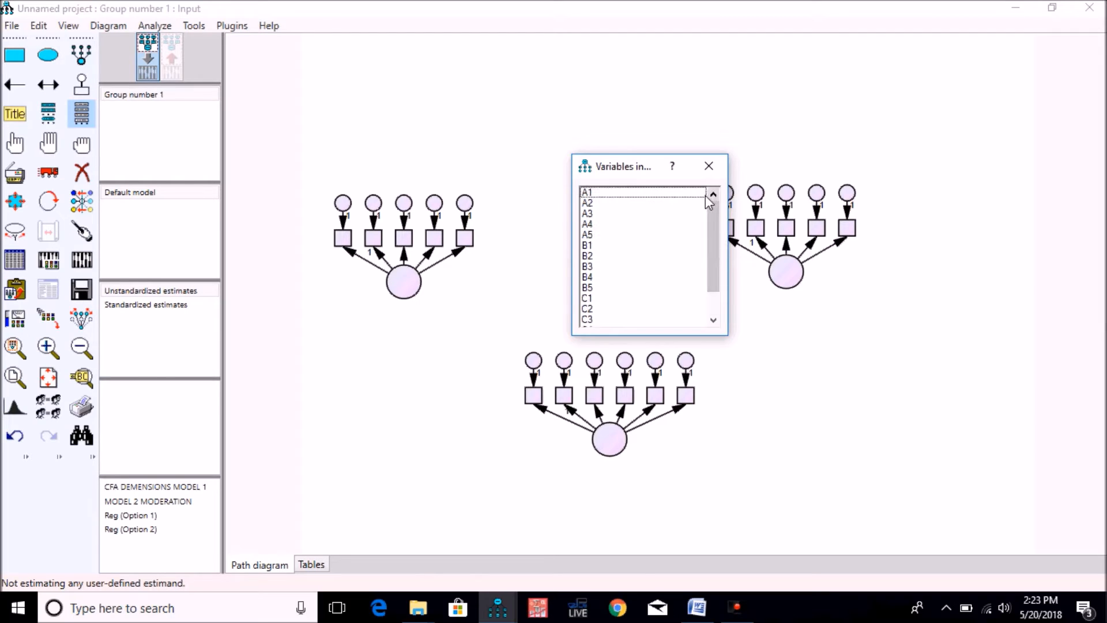
{"action": "left_click_drag", "start_coordinate": [596, 197], "coordinate": [344, 237]}
{"action": "left_click_drag", "start_coordinate": [592, 206], "coordinate": [359, 277]}
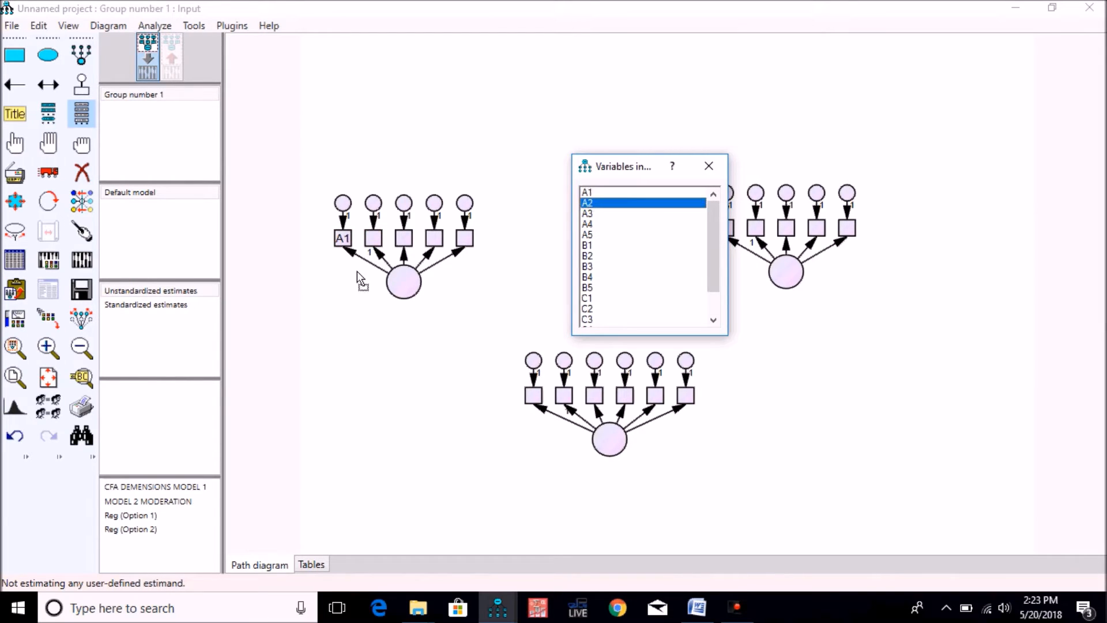
{"action": "left_click_drag", "start_coordinate": [588, 214], "coordinate": [409, 236]}
{"action": "left_click_drag", "start_coordinate": [588, 224], "coordinate": [434, 238]}
{"action": "left_click_drag", "start_coordinate": [600, 237], "coordinate": [465, 238]}
Step: Assign the variables B1 to B5, in order, to the five indicators of the upper-right latent variable
{"action": "left_click_drag", "start_coordinate": [635, 167], "coordinate": [602, 118]}
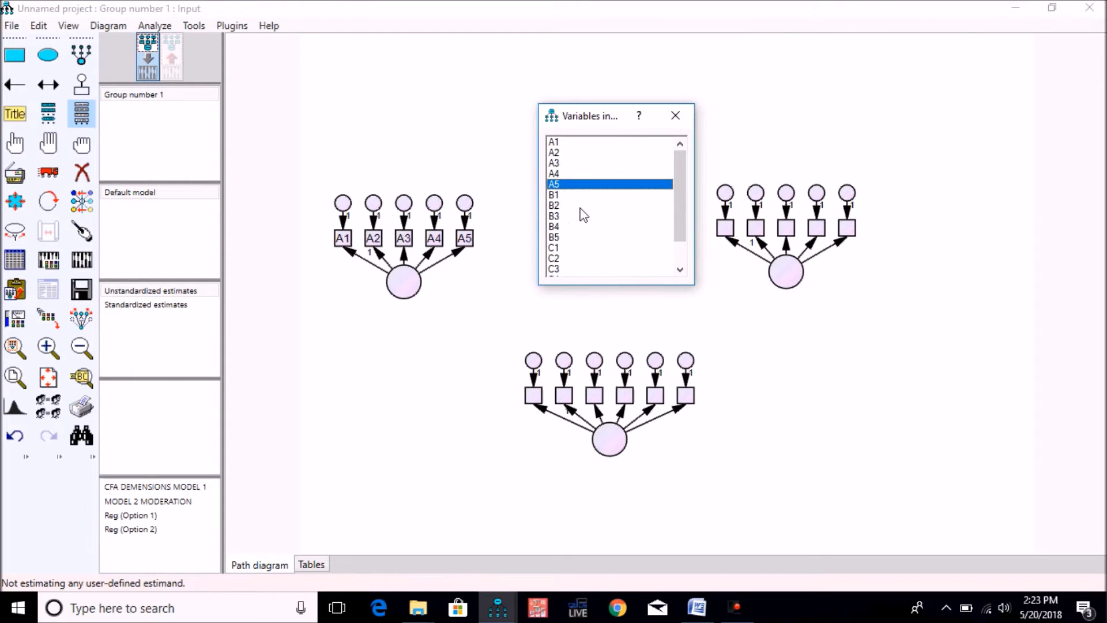
{"action": "left_click_drag", "start_coordinate": [557, 199], "coordinate": [725, 228]}
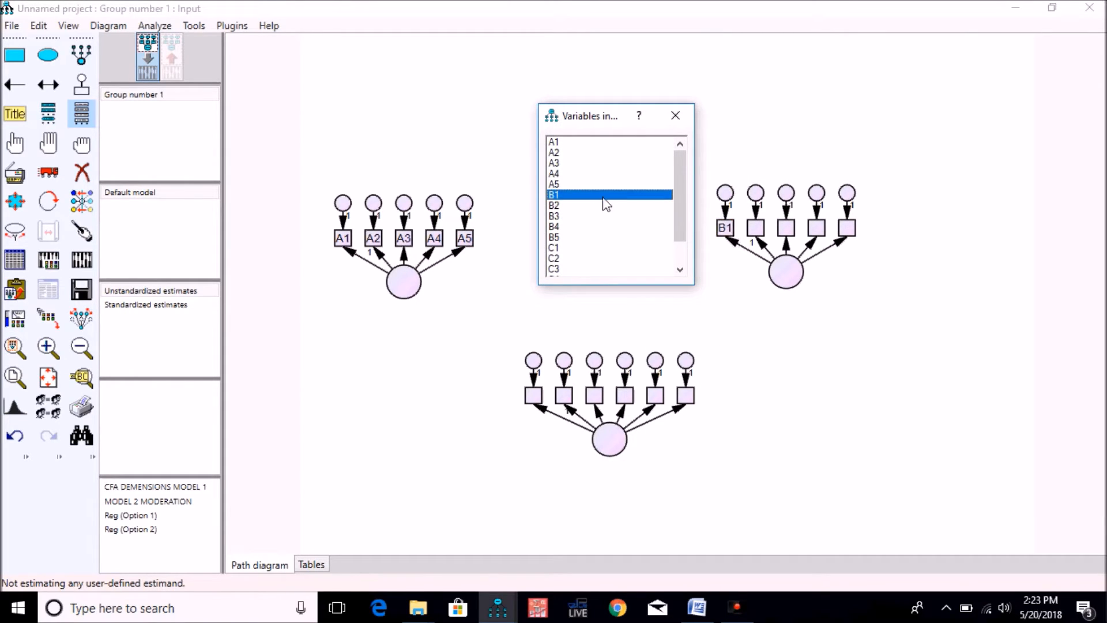
{"action": "left_click_drag", "start_coordinate": [552, 206], "coordinate": [756, 229]}
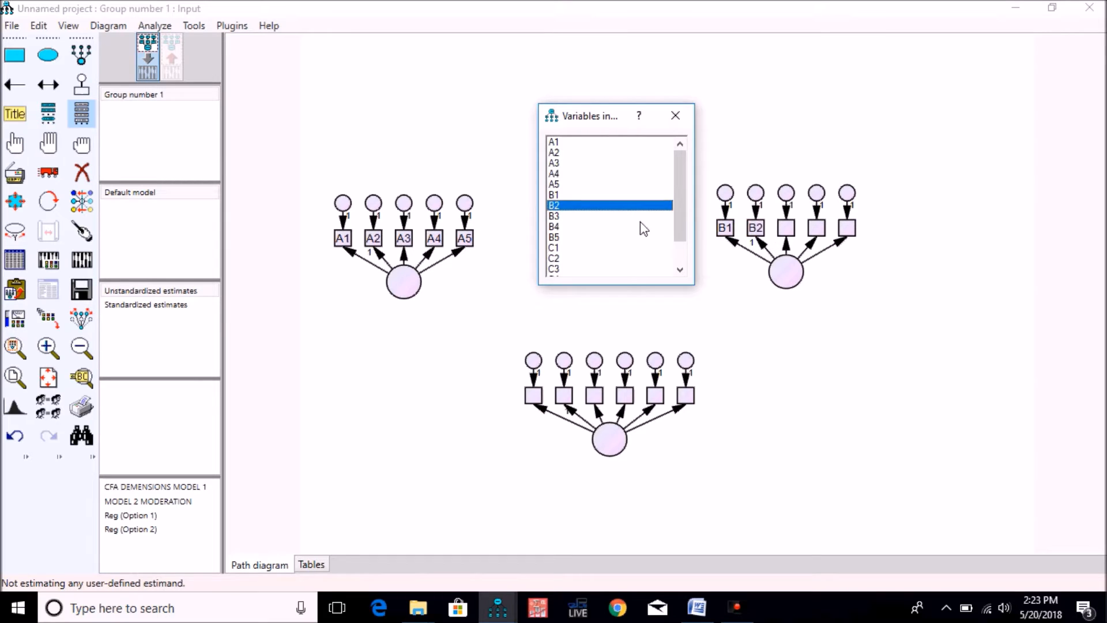
{"action": "left_click_drag", "start_coordinate": [563, 217], "coordinate": [787, 230]}
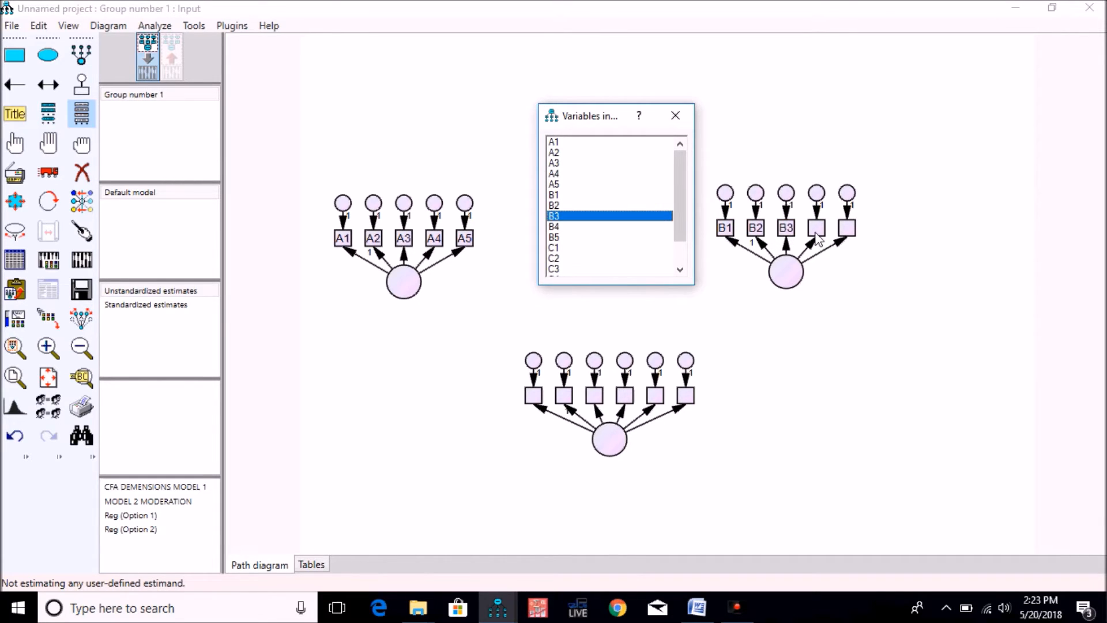
{"action": "double_click", "coordinate": [815, 234]}
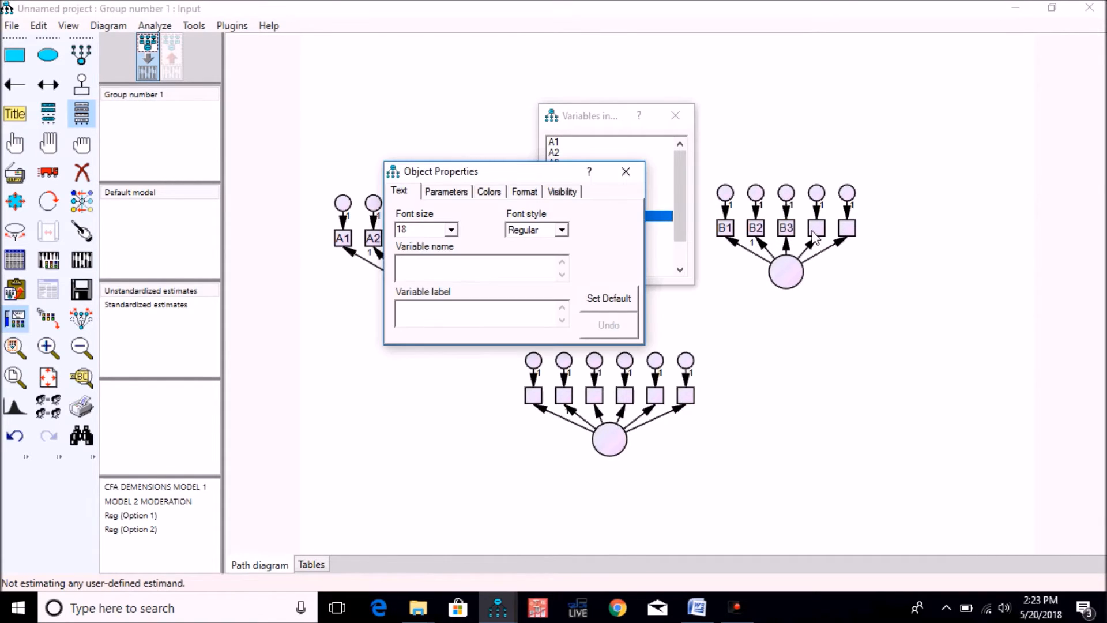
{"action": "type", "text": "B4"}
{"action": "left_click", "coordinate": [847, 228]}
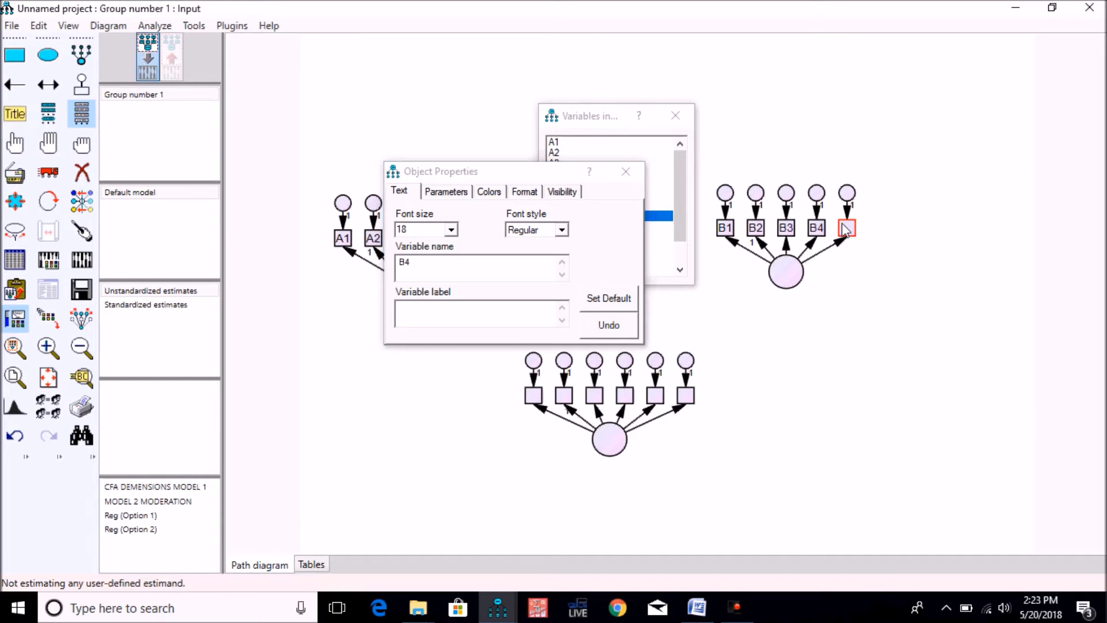
{"action": "type", "text": "B5"}
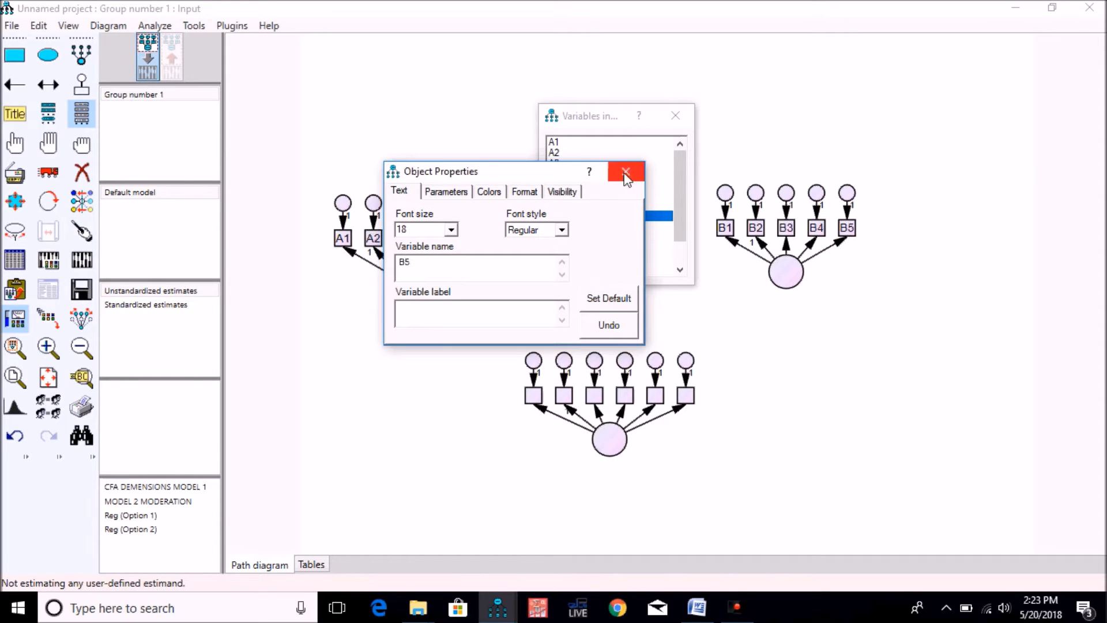
{"action": "left_click", "coordinate": [626, 171]}
Step: Assign the dataset variables C1 to C6, in order, to the six indicators of the lower latent variable
{"action": "left_click_drag", "start_coordinate": [680, 199], "coordinate": [679, 216]}
{"action": "left_click_drag", "start_coordinate": [553, 226], "coordinate": [535, 393]}
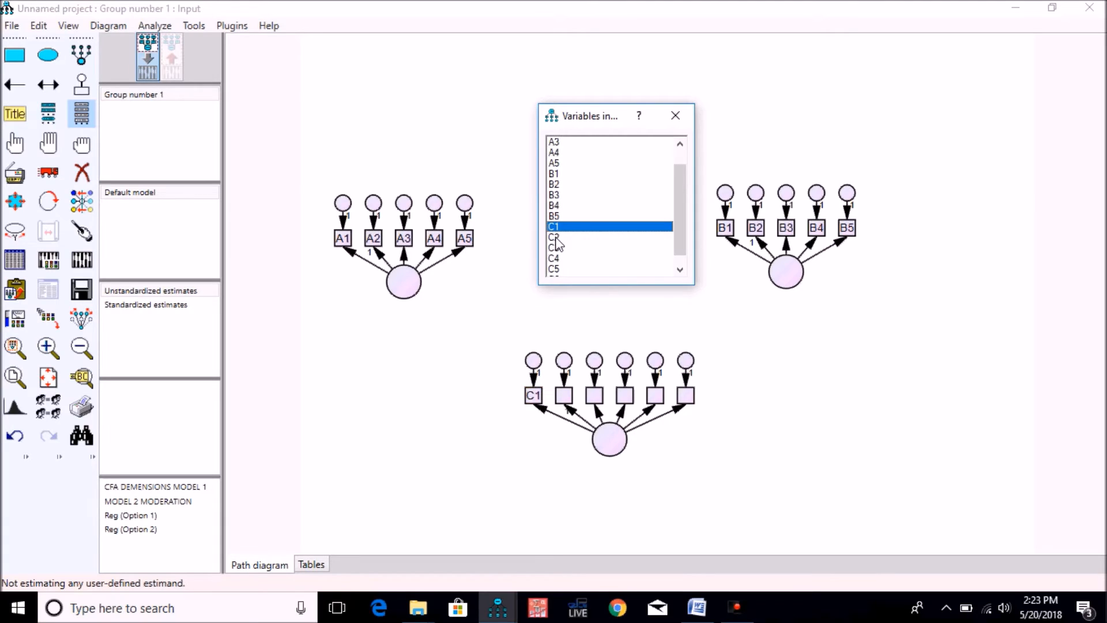
{"action": "left_click_drag", "start_coordinate": [555, 239], "coordinate": [562, 278]}
{"action": "left_click_drag", "start_coordinate": [567, 375], "coordinate": [565, 393]}
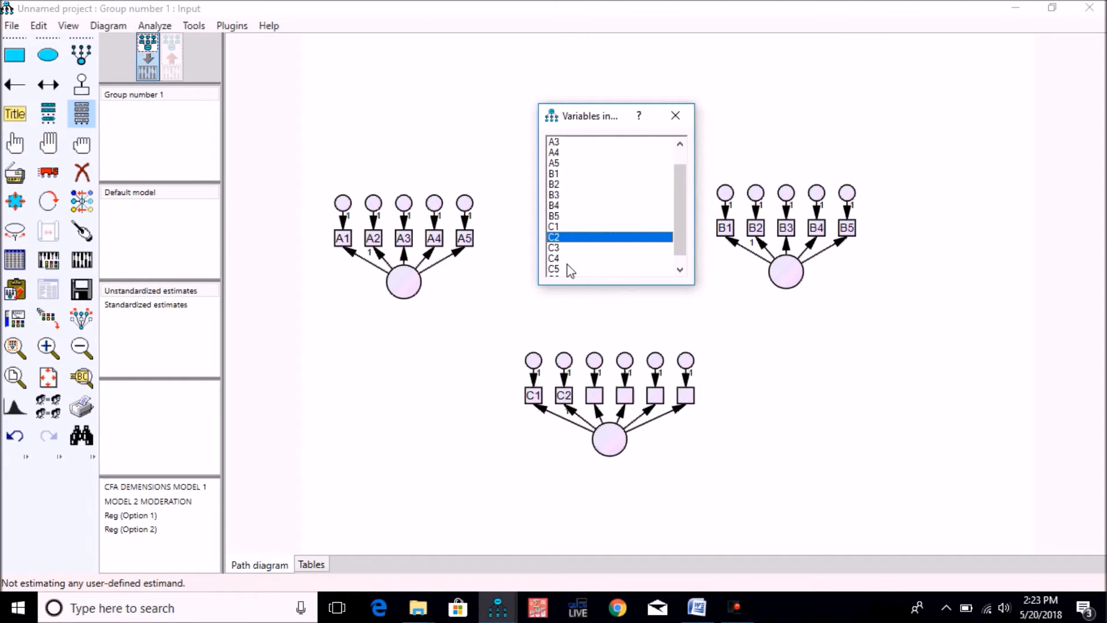
{"action": "left_click_drag", "start_coordinate": [554, 248], "coordinate": [594, 397]}
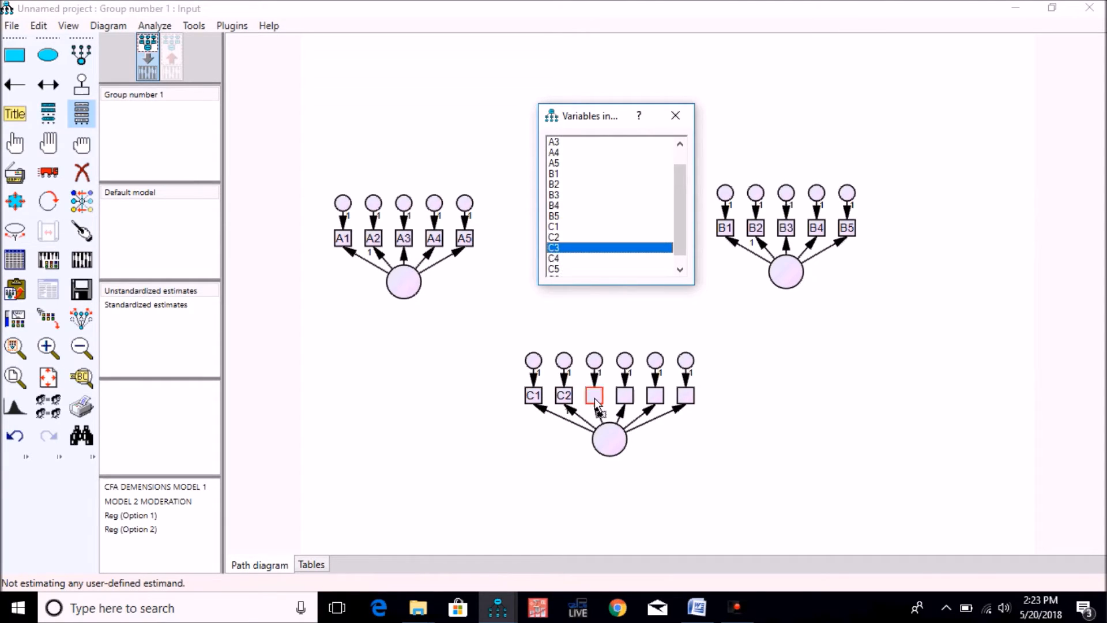
{"action": "left_click", "coordinate": [680, 269]}
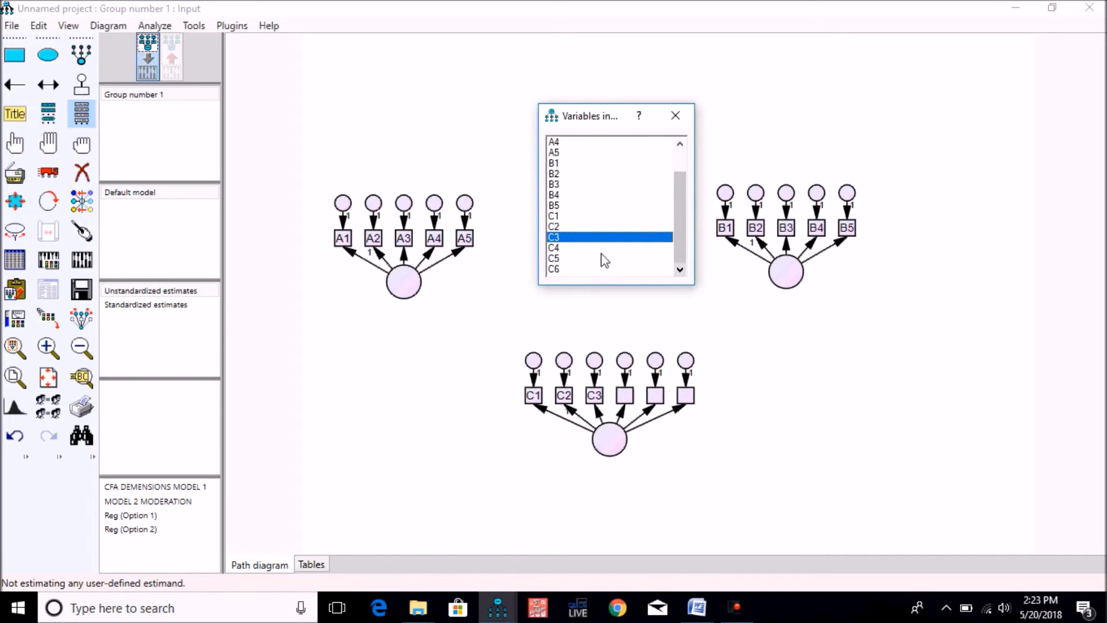
{"action": "left_click_drag", "start_coordinate": [558, 248], "coordinate": [623, 397]}
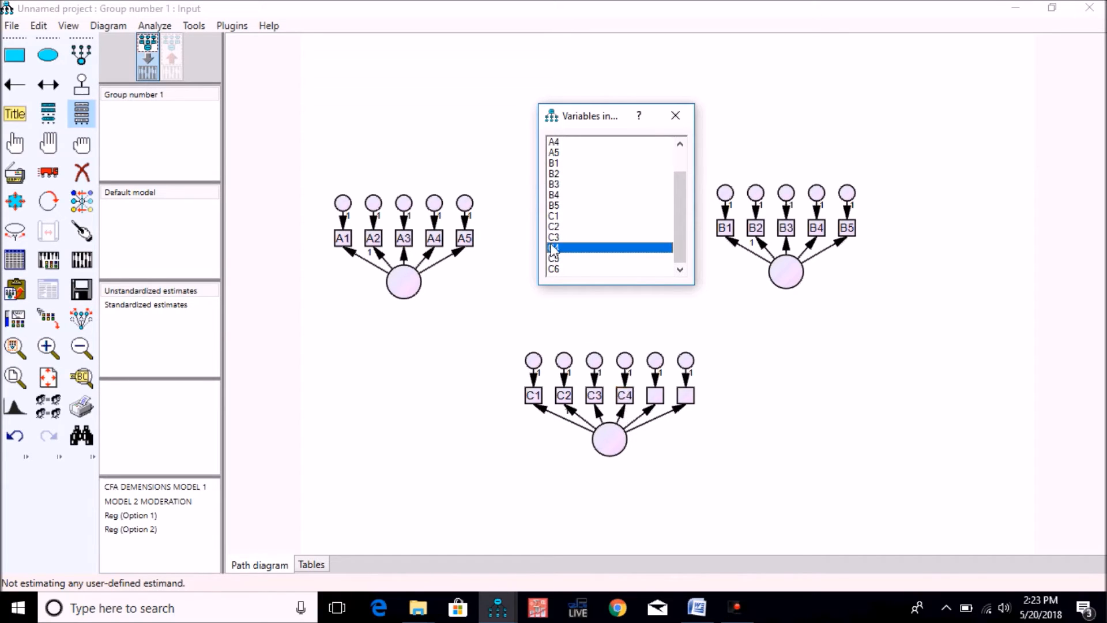
{"action": "left_click_drag", "start_coordinate": [559, 258], "coordinate": [629, 331]}
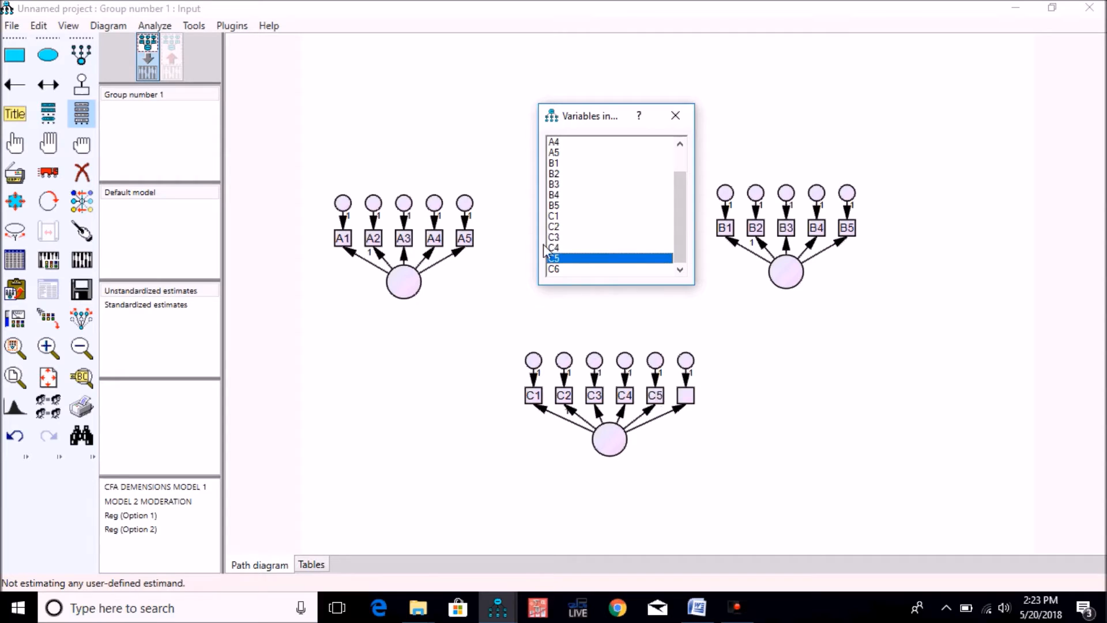
{"action": "left_click_drag", "start_coordinate": [556, 270], "coordinate": [685, 396]}
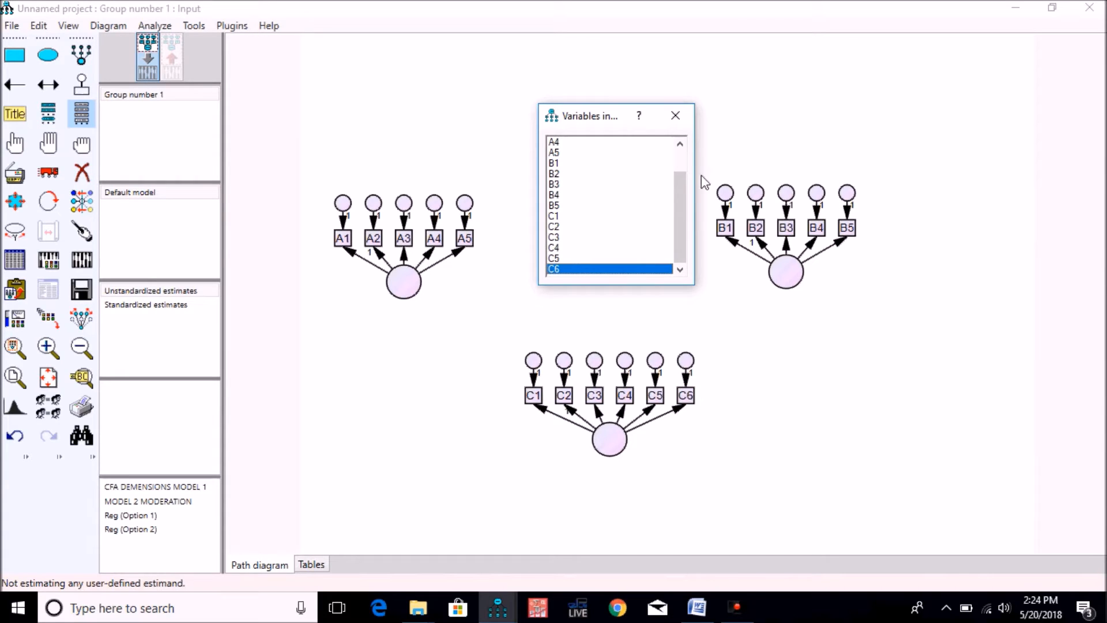
{"action": "left_click", "coordinate": [675, 116]}
Step: Name the upper-left latent variable A, the upper-right one B and the lower one C
{"action": "double_click", "coordinate": [397, 282]}
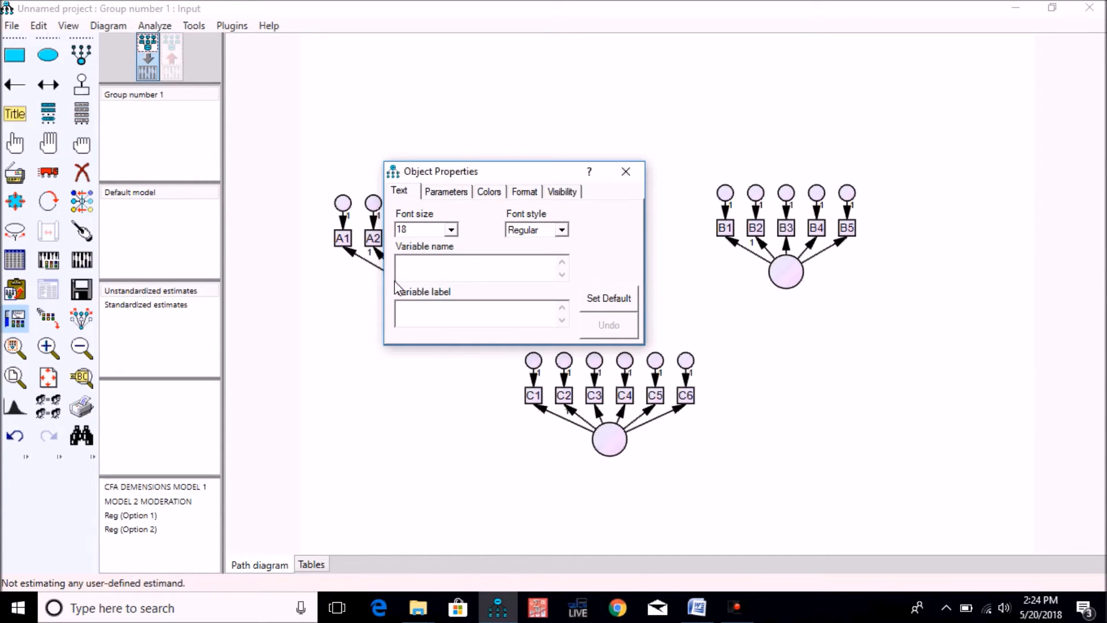
{"action": "left_click", "coordinate": [784, 271]}
{"action": "type", "text": "B"}
{"action": "left_click", "coordinate": [608, 445]}
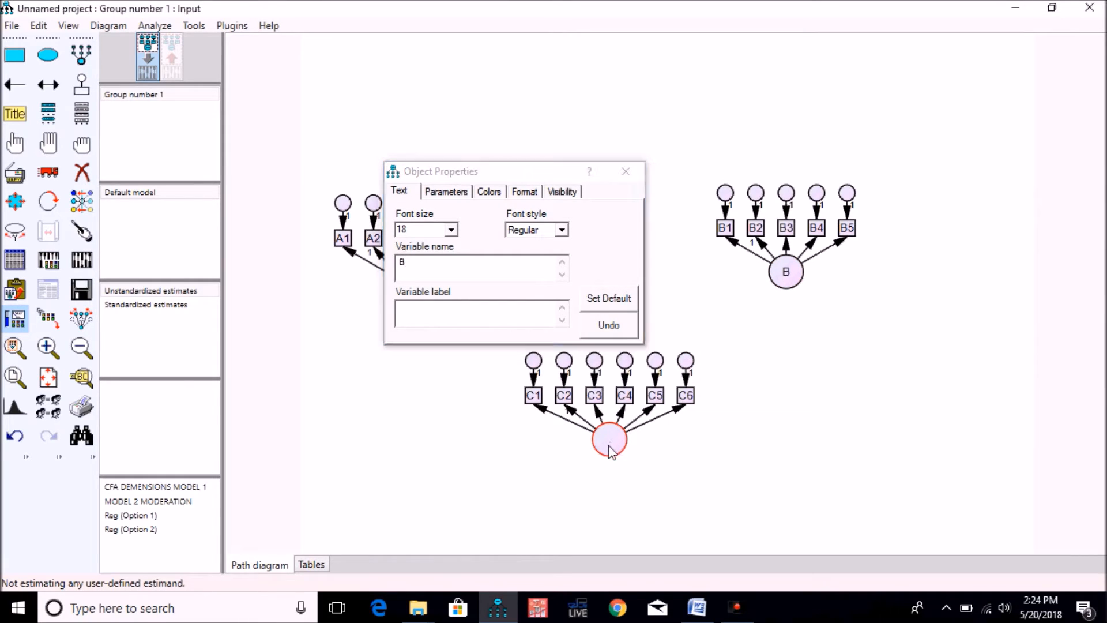
{"action": "type", "text": "C"}
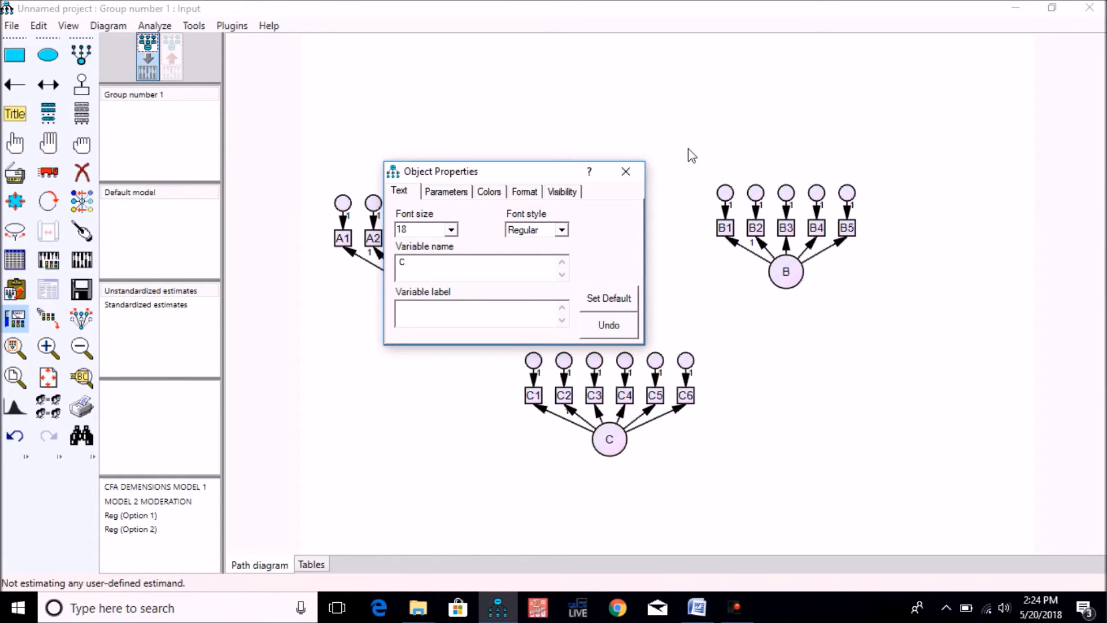
{"action": "left_click", "coordinate": [626, 171]}
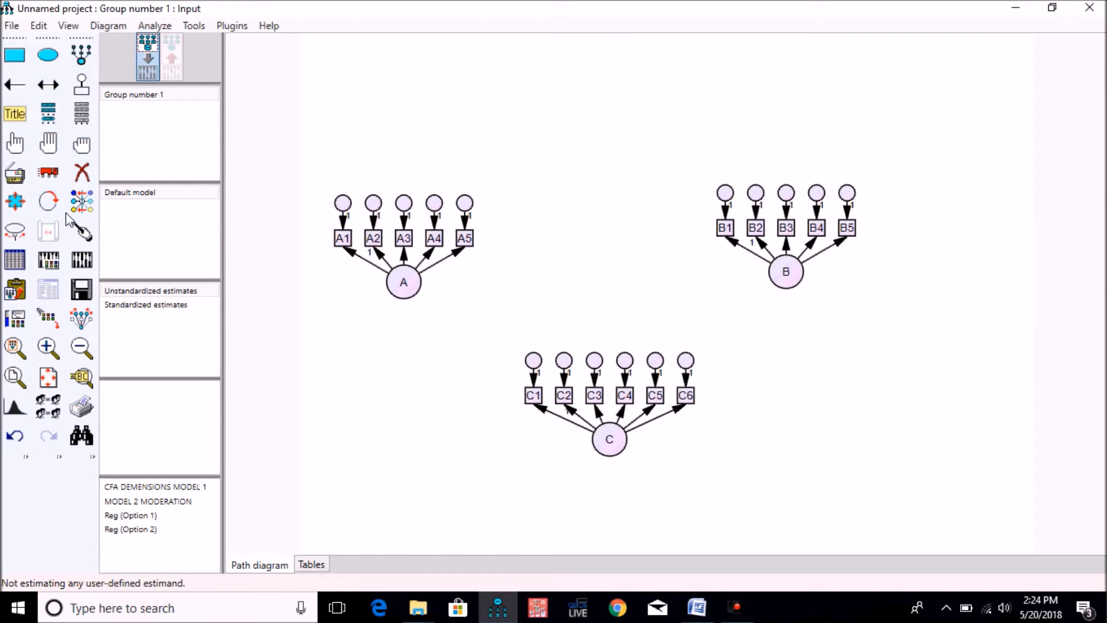
Step: Rotate the indicators so that B's face right, A's face left and C's sit below their latent variable
{"action": "left_click", "coordinate": [49, 202]}
{"action": "left_click", "coordinate": [786, 272]}
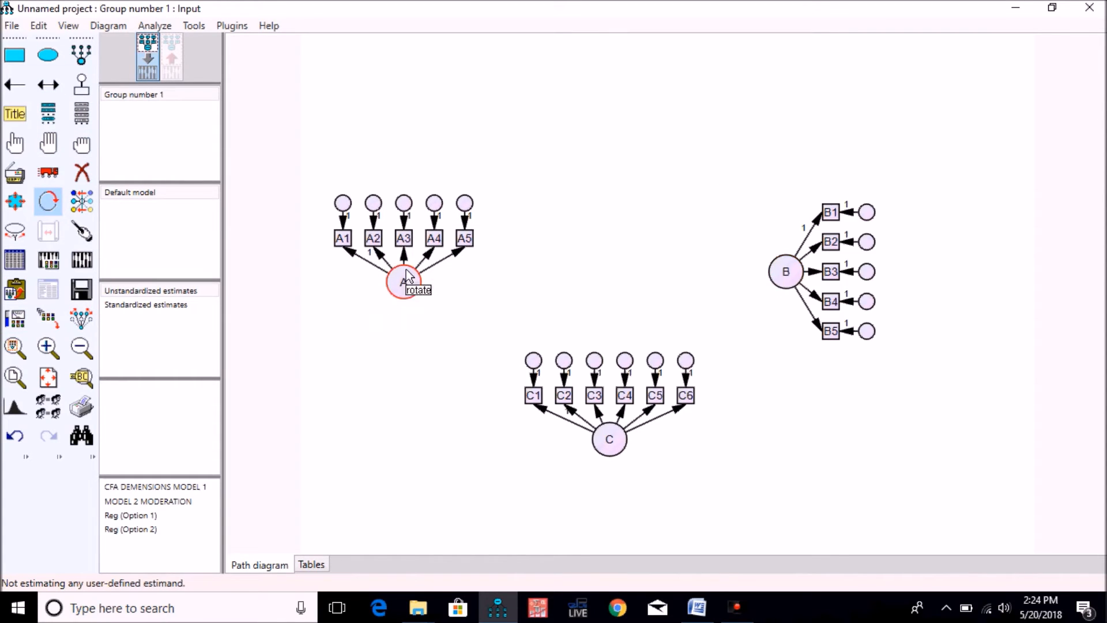
{"action": "left_click", "coordinate": [402, 292]}
{"action": "left_click", "coordinate": [402, 292]}
{"action": "left_click", "coordinate": [401, 294]}
{"action": "left_click", "coordinate": [611, 441]}
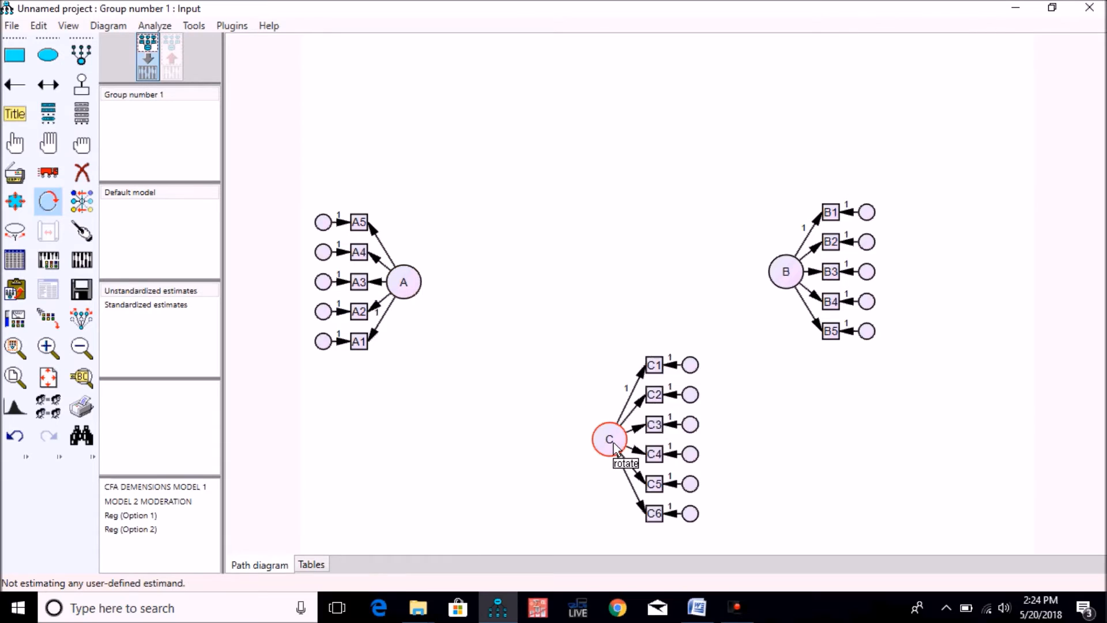
{"action": "left_click", "coordinate": [613, 443]}
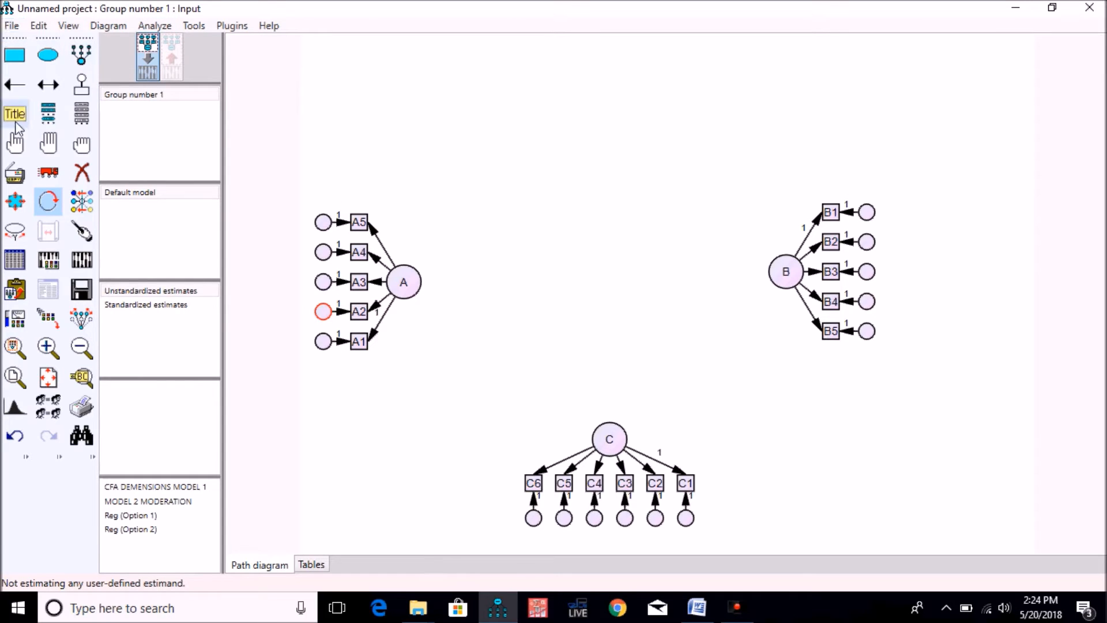
Step: Draw covariances between all three latent variables A, B and C, and clear the selection
{"action": "left_click", "coordinate": [16, 147]}
{"action": "left_click", "coordinate": [407, 285]}
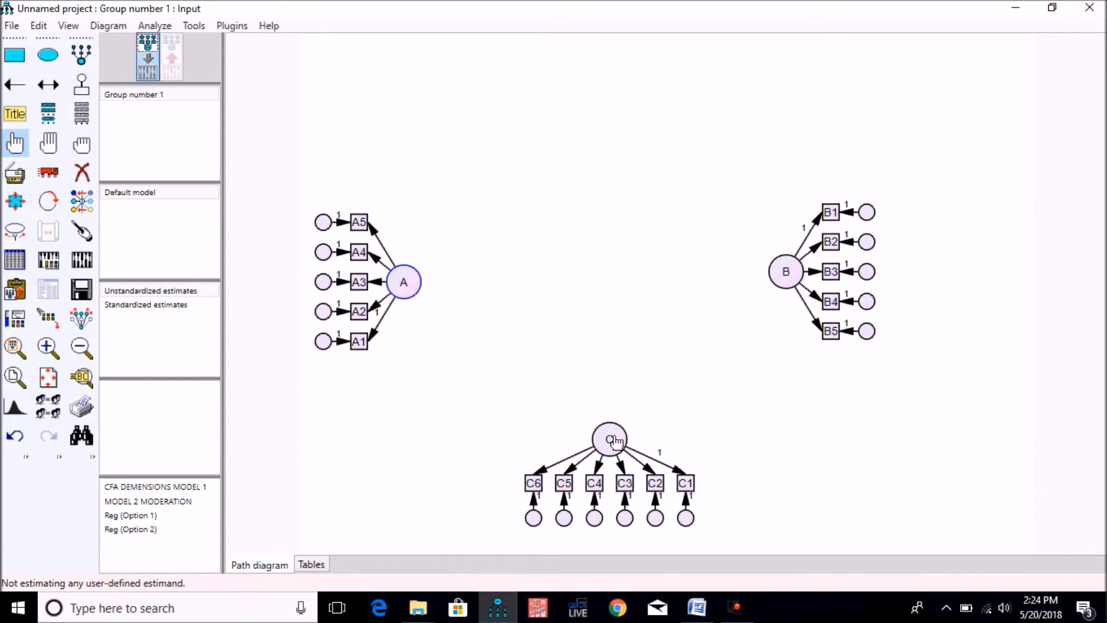
{"action": "left_click", "coordinate": [232, 25]}
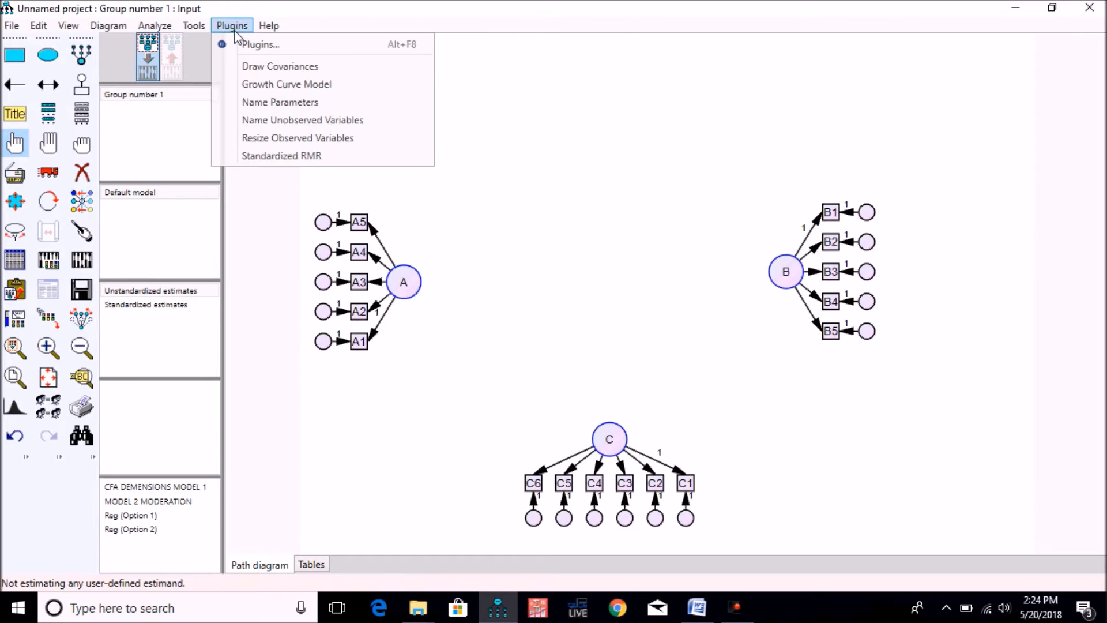
{"action": "left_click", "coordinate": [288, 66]}
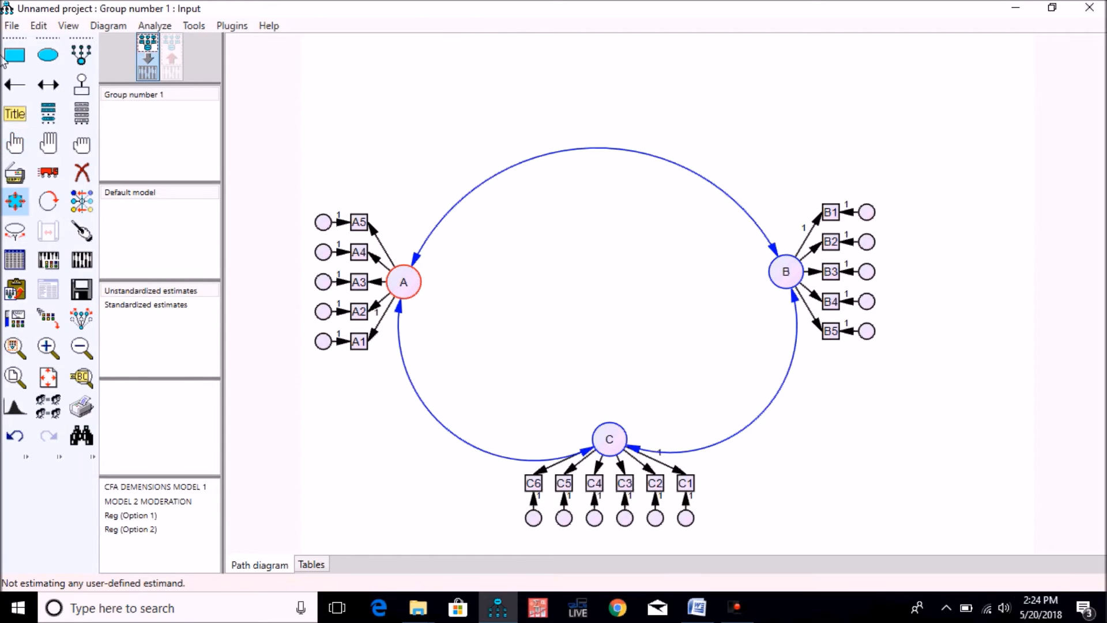
{"action": "left_click", "coordinate": [82, 145]}
Step: Save the model as Cfa in the Video folder under Documents
{"action": "key", "text": "ctrl+s"}
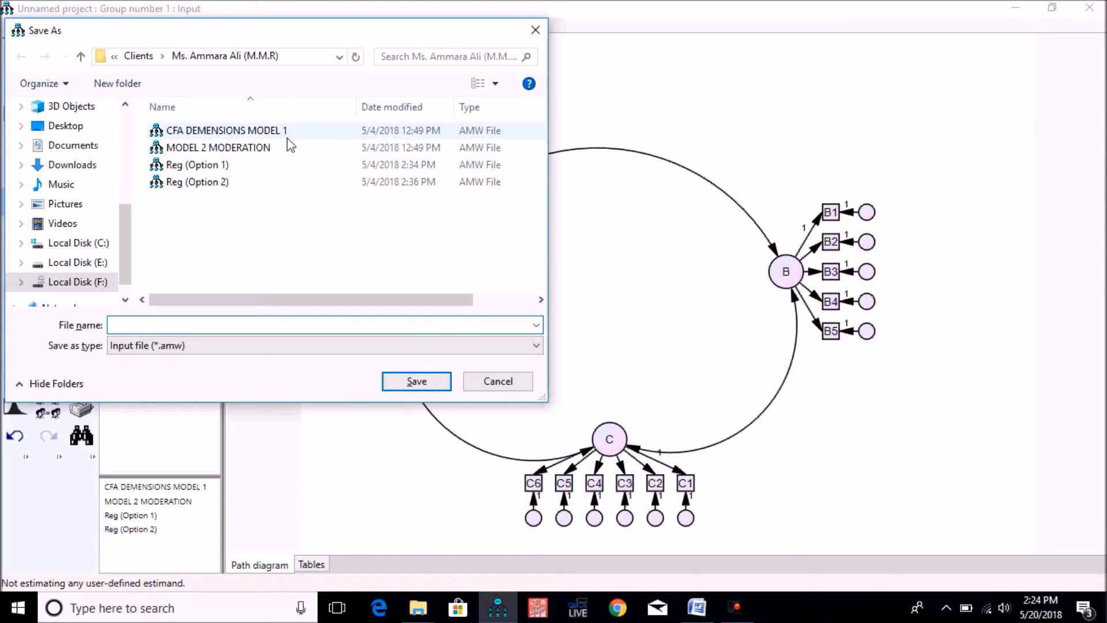
{"action": "left_click", "coordinate": [72, 145]}
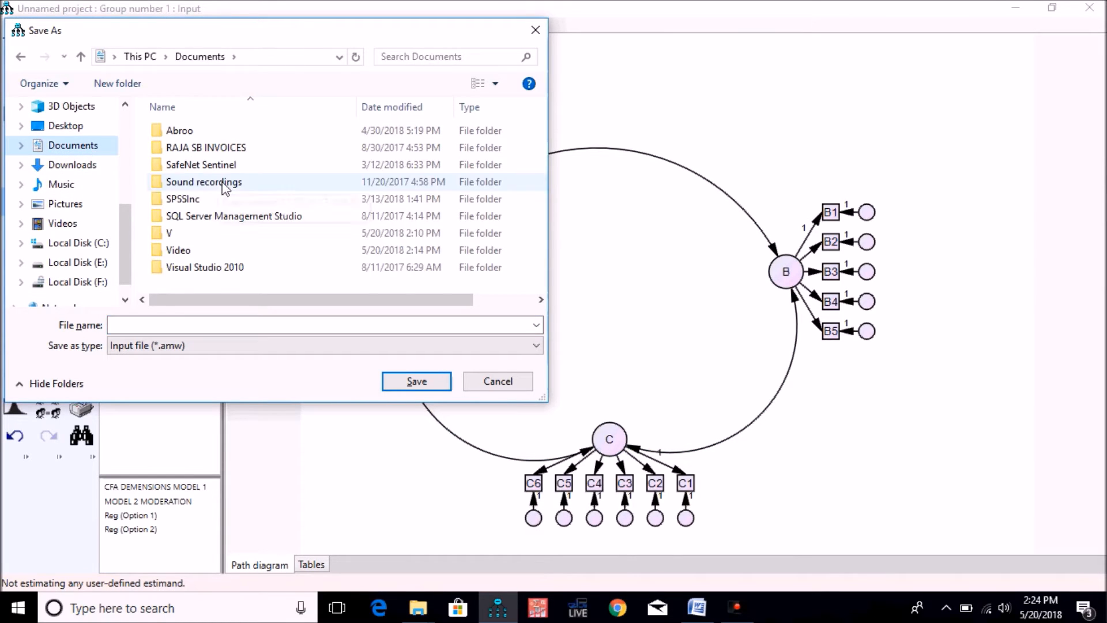
{"action": "left_click", "coordinate": [197, 254]}
{"action": "double_click", "coordinate": [196, 252]}
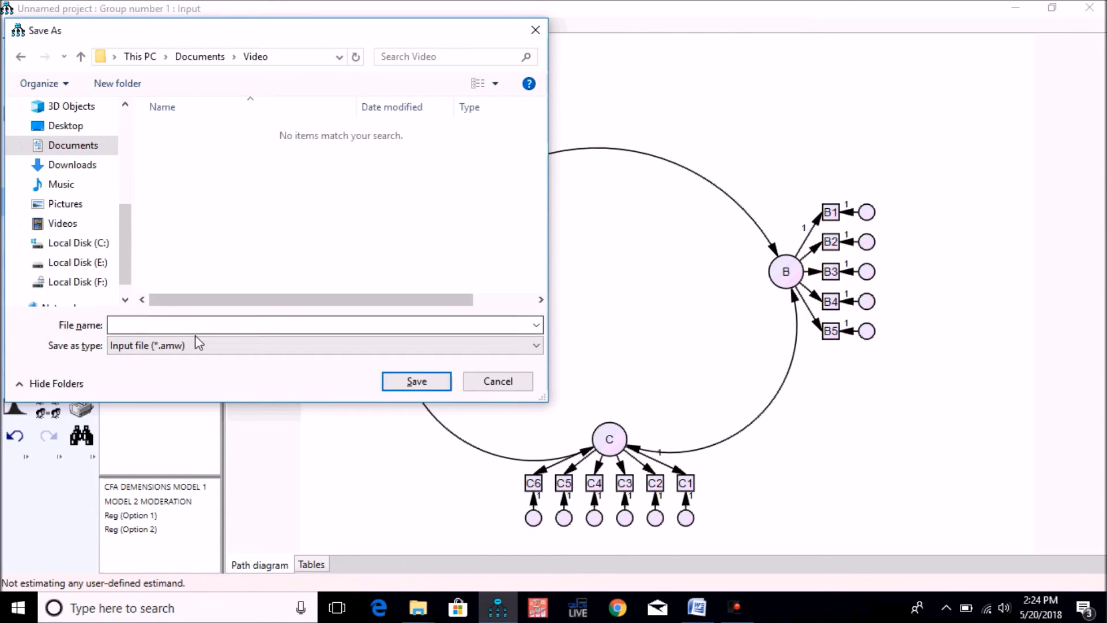
{"action": "left_click", "coordinate": [196, 326]}
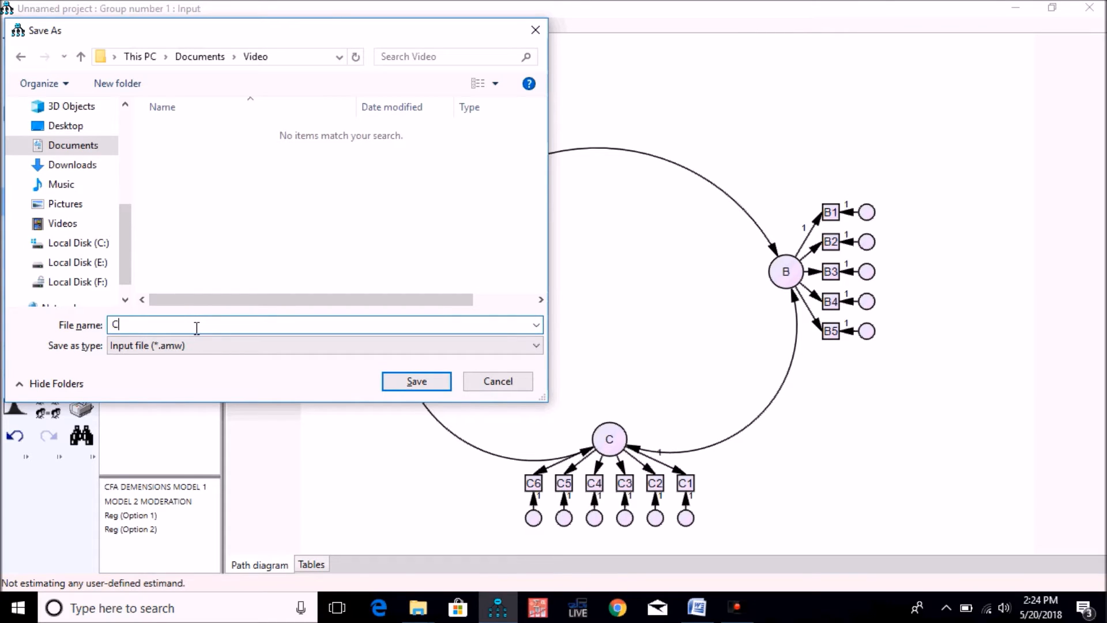
{"action": "left_click", "coordinate": [425, 381]}
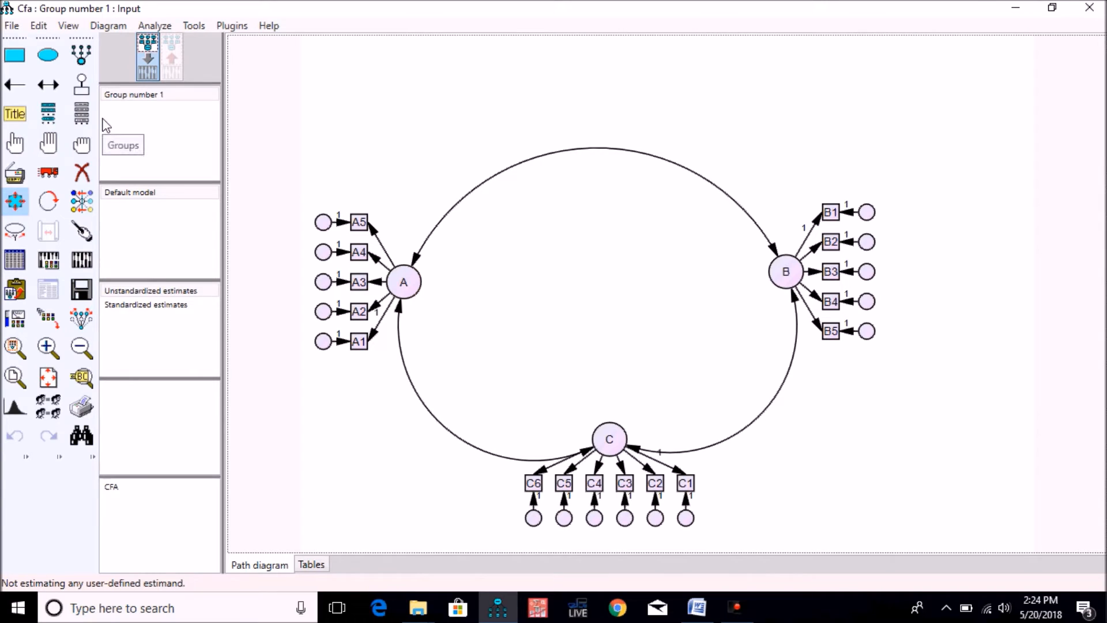
Step: Set the analysis output options all implied moments, residual moments, modification indices, indirect, direct and total effects, correlations of estimates, and critical ratios for differences
{"action": "left_click", "coordinate": [68, 25]}
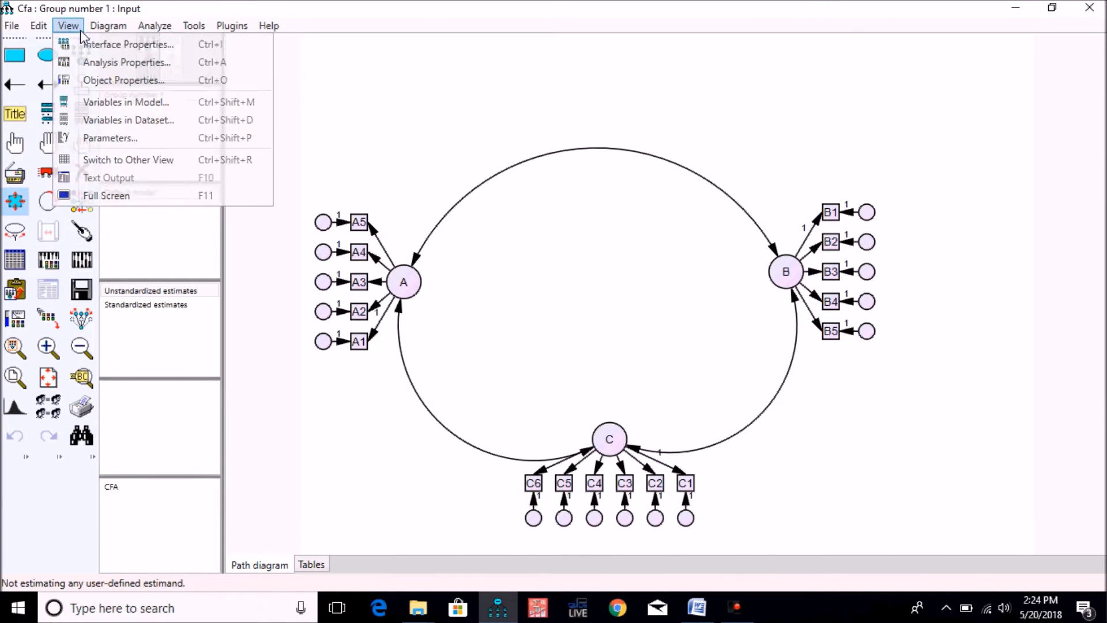
{"action": "left_click", "coordinate": [100, 64]}
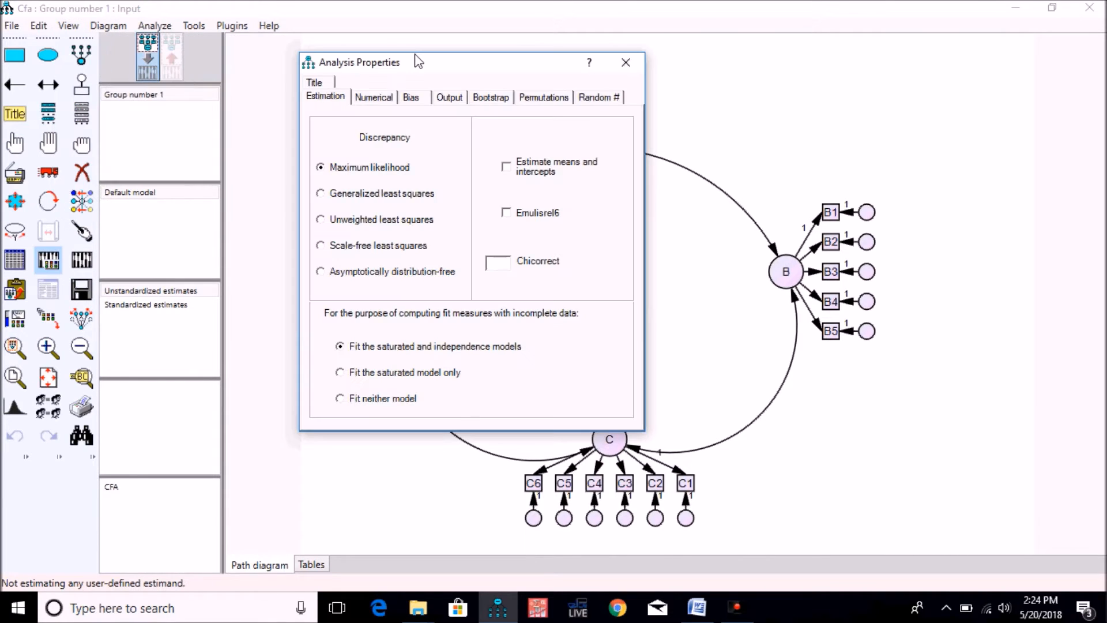
{"action": "left_click", "coordinate": [444, 99]}
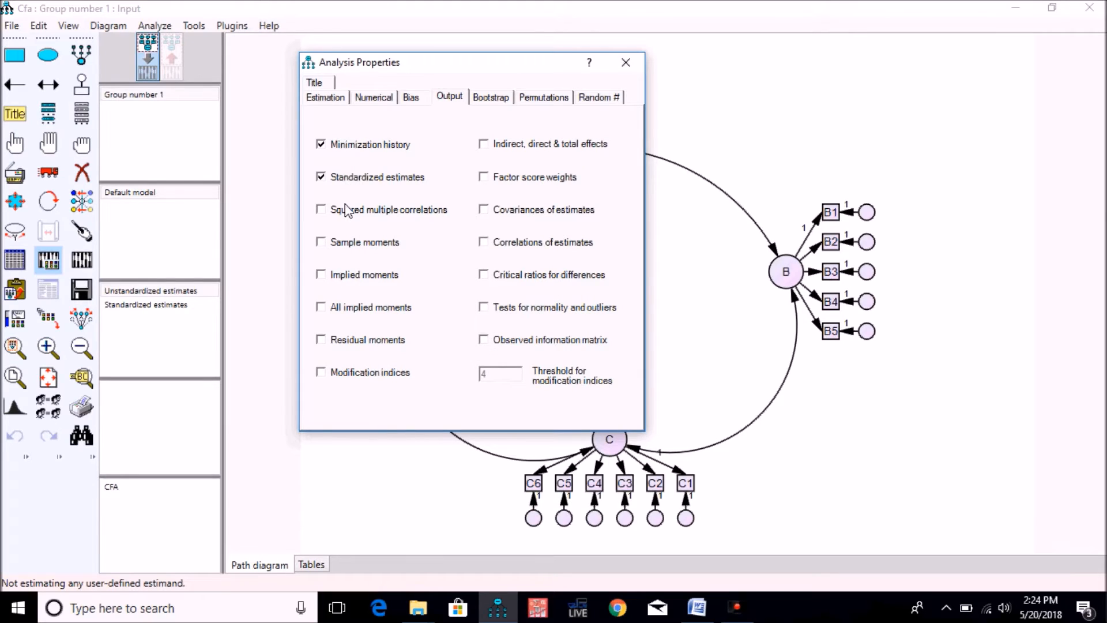
{"action": "left_click", "coordinate": [345, 308]}
{"action": "left_click", "coordinate": [346, 339]}
{"action": "left_click", "coordinate": [348, 375]}
{"action": "left_click", "coordinate": [578, 142]}
{"action": "left_click", "coordinate": [530, 251]}
{"action": "left_click", "coordinate": [527, 275]}
{"action": "left_click", "coordinate": [635, 60]}
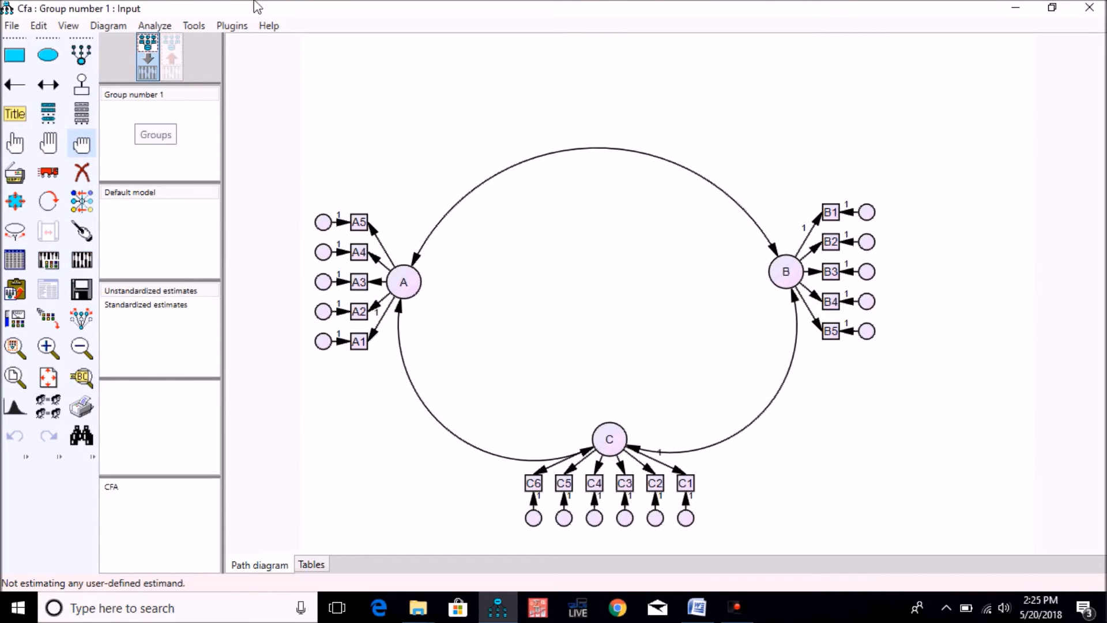
Step: Name all unobserved error terms in the diagram automatically with the Name Unobserved Variables plugin
{"action": "left_click", "coordinate": [232, 25]}
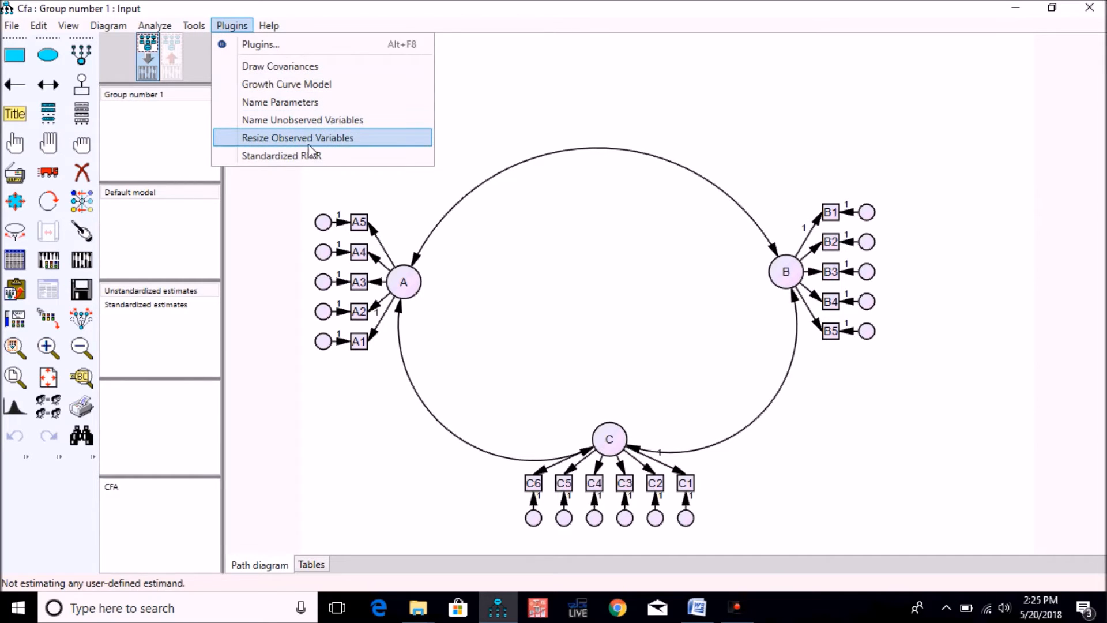
{"action": "left_click", "coordinate": [323, 121]}
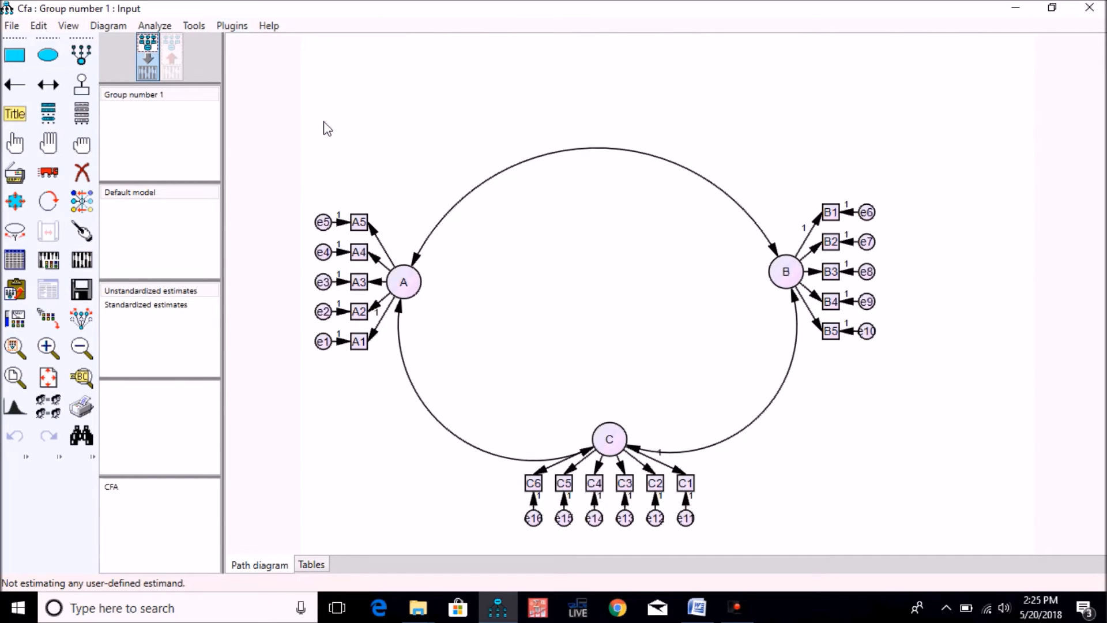
Step: Calculate the model estimates and show the standardized estimates on the output path diagram
{"action": "left_click", "coordinate": [77, 262]}
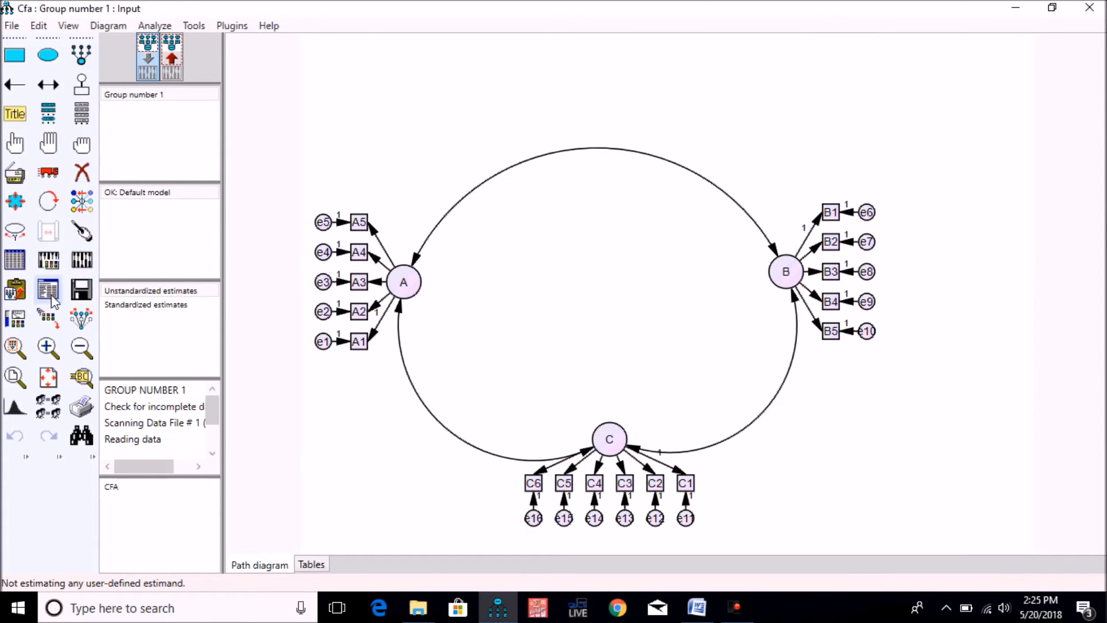
{"action": "left_click", "coordinate": [176, 57]}
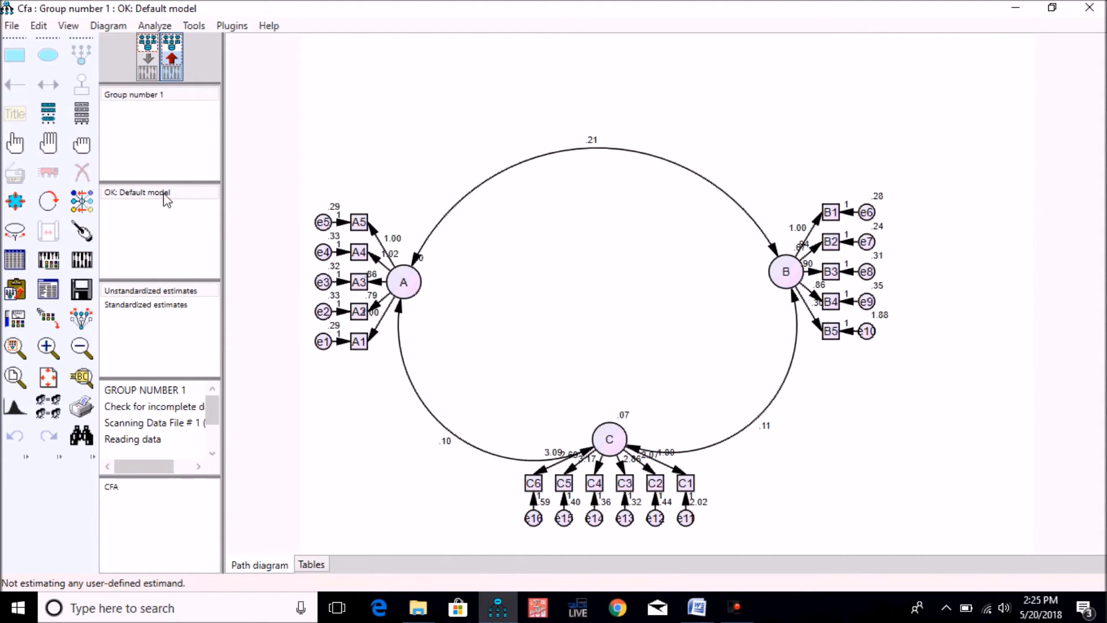
{"action": "left_click", "coordinate": [149, 308]}
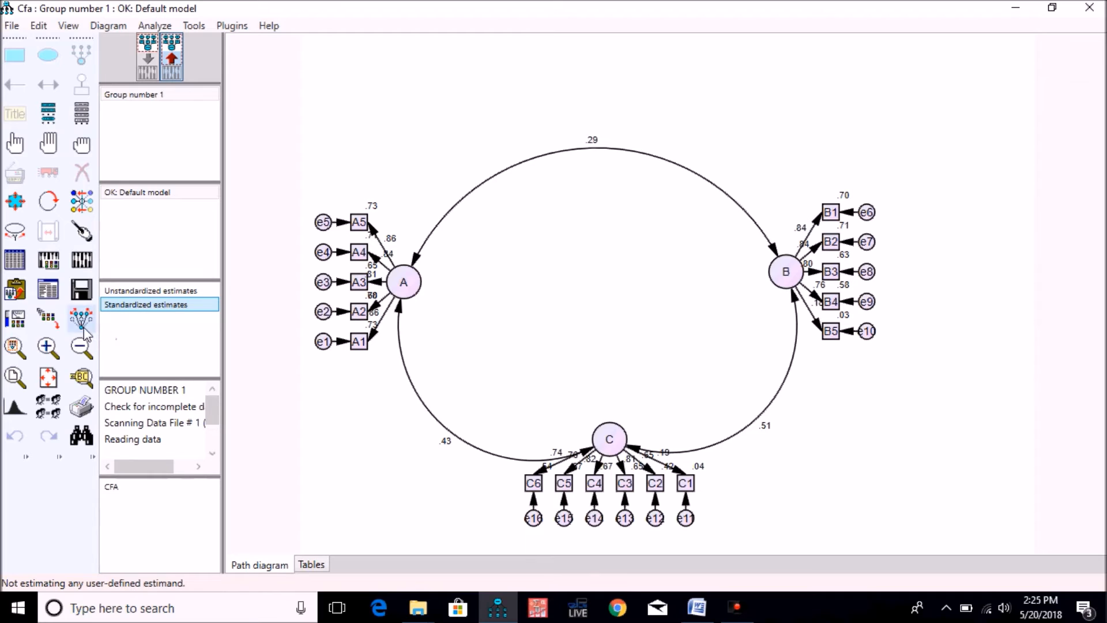
Step: Open the text output and examine the regression weights under Estimates, starting with the A1 row
{"action": "left_click", "coordinate": [48, 288]}
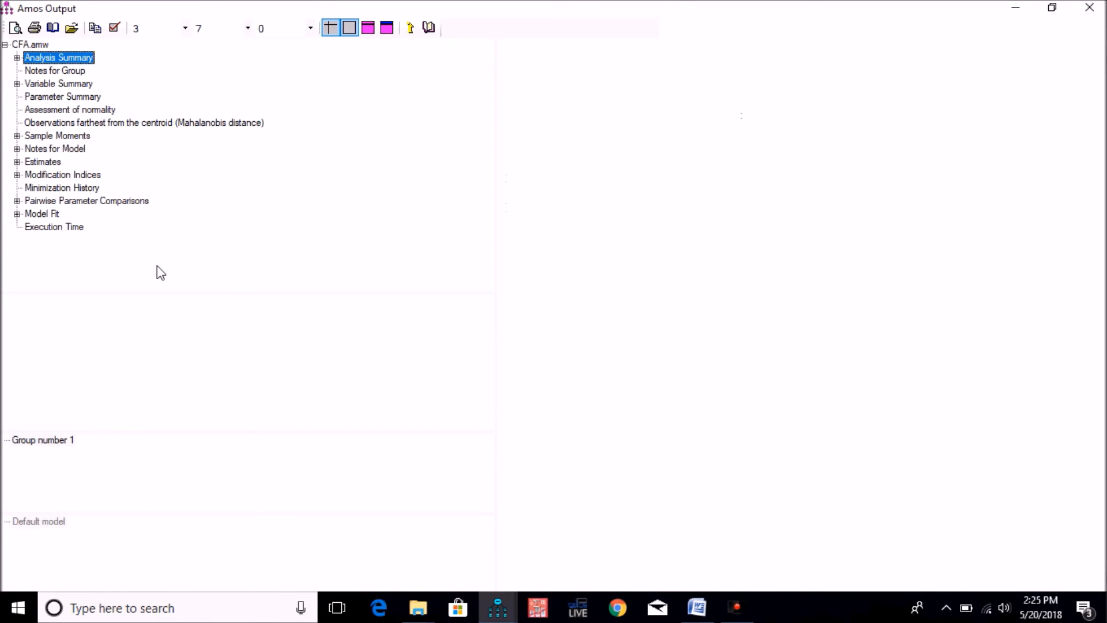
{"action": "left_click", "coordinate": [18, 164]}
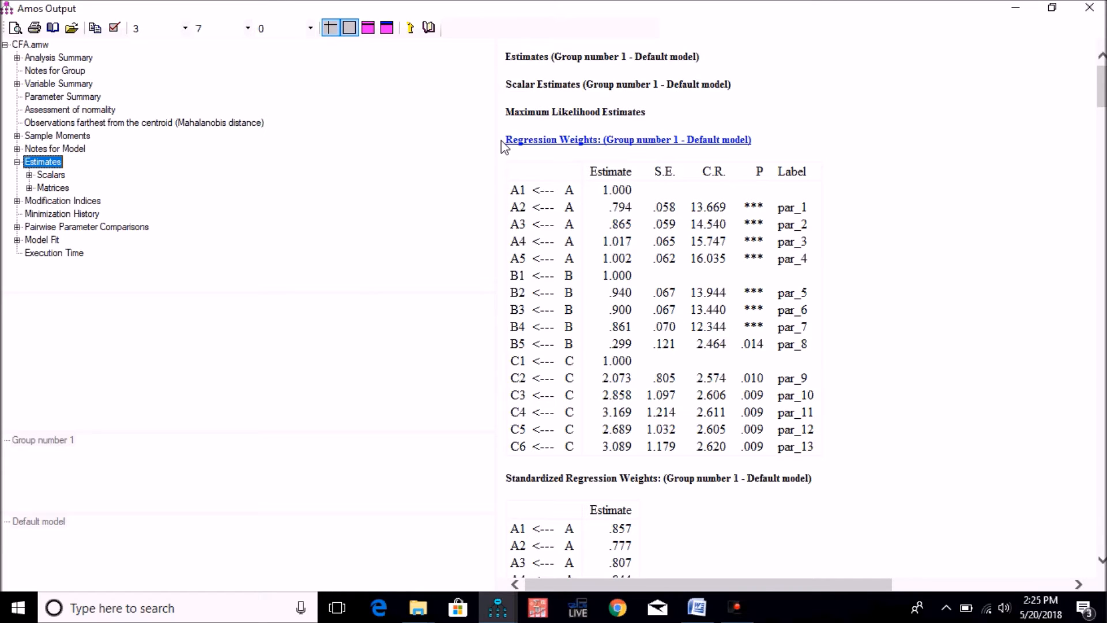
{"action": "left_click_drag", "start_coordinate": [501, 143], "coordinate": [764, 142]}
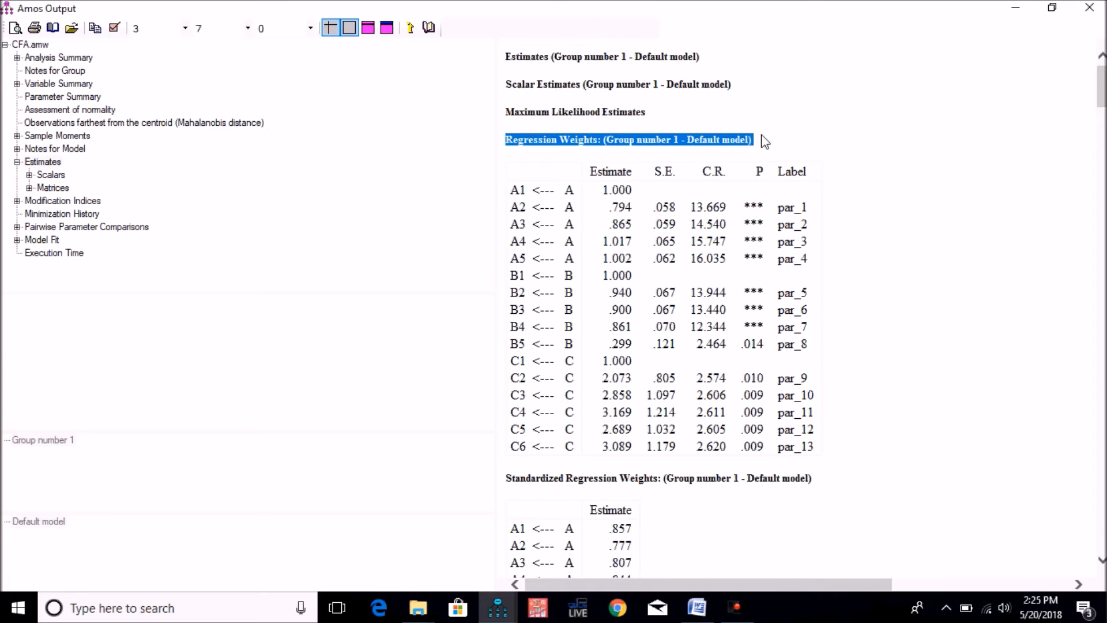
{"action": "double_click", "coordinate": [570, 190]}
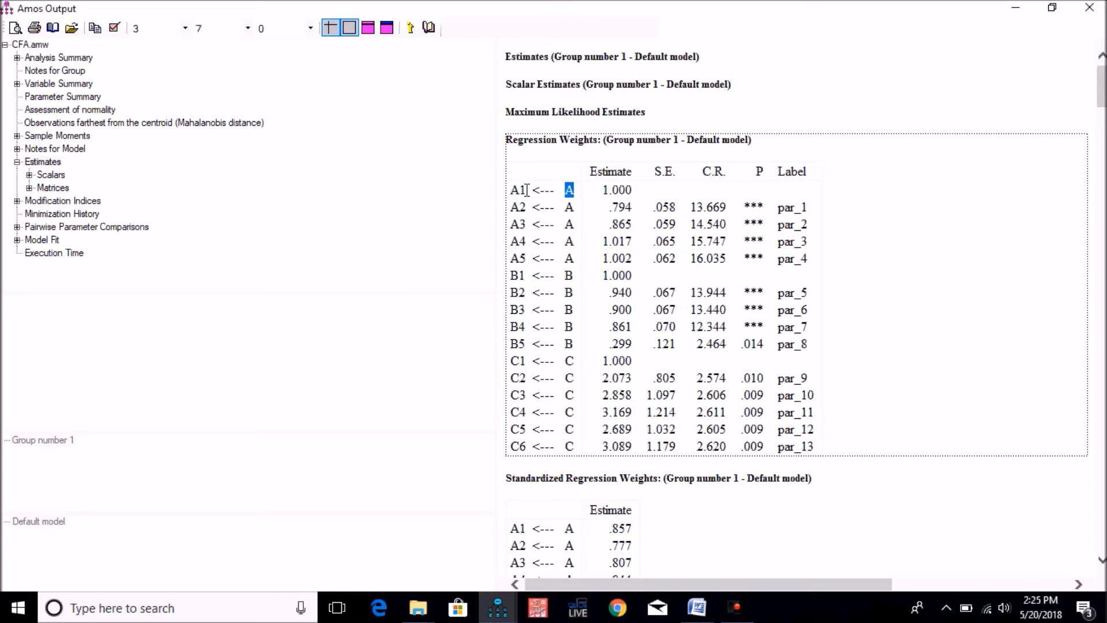
{"action": "left_click_drag", "start_coordinate": [526, 190], "coordinate": [634, 188]}
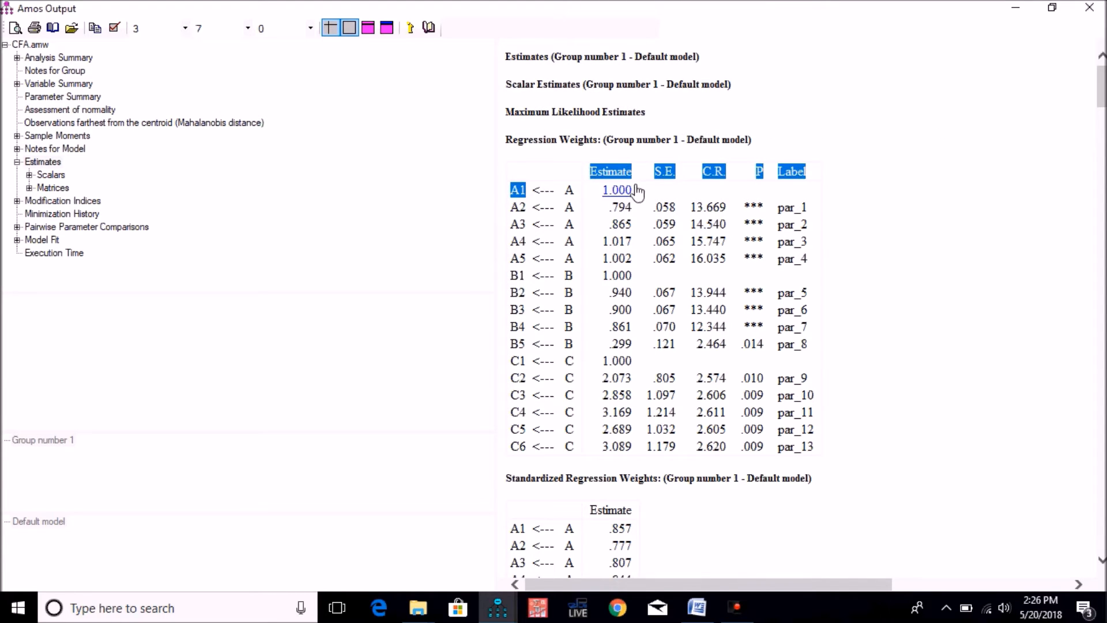
Step: Open the standardized regression weights under the scalar estimates and examine the loading of A1 on A
{"action": "double_click", "coordinate": [35, 179]}
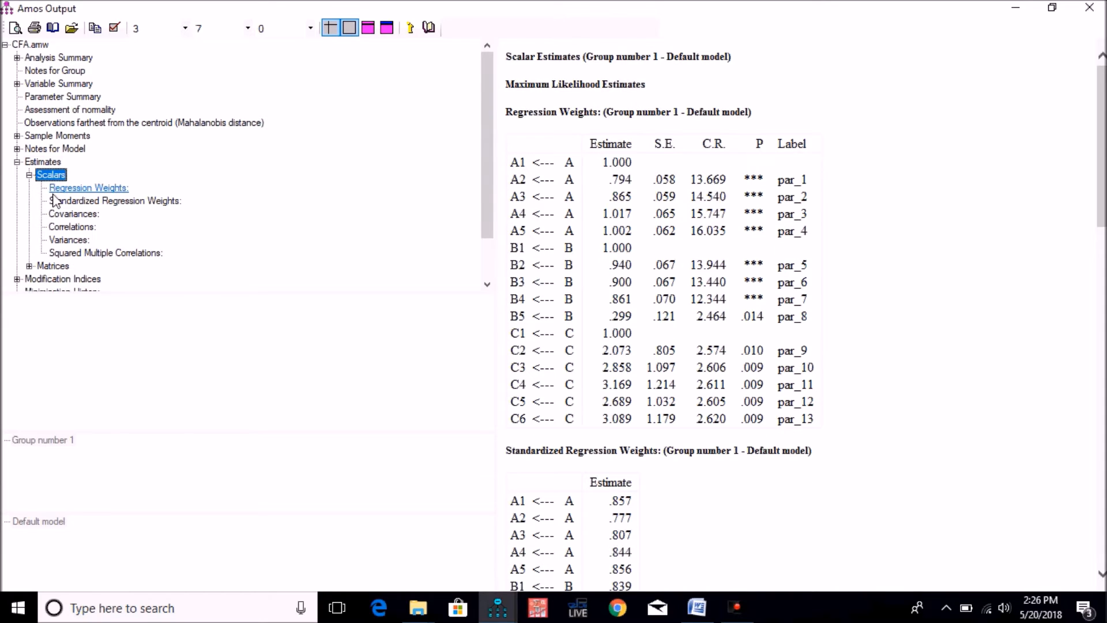
{"action": "left_click", "coordinate": [108, 200]}
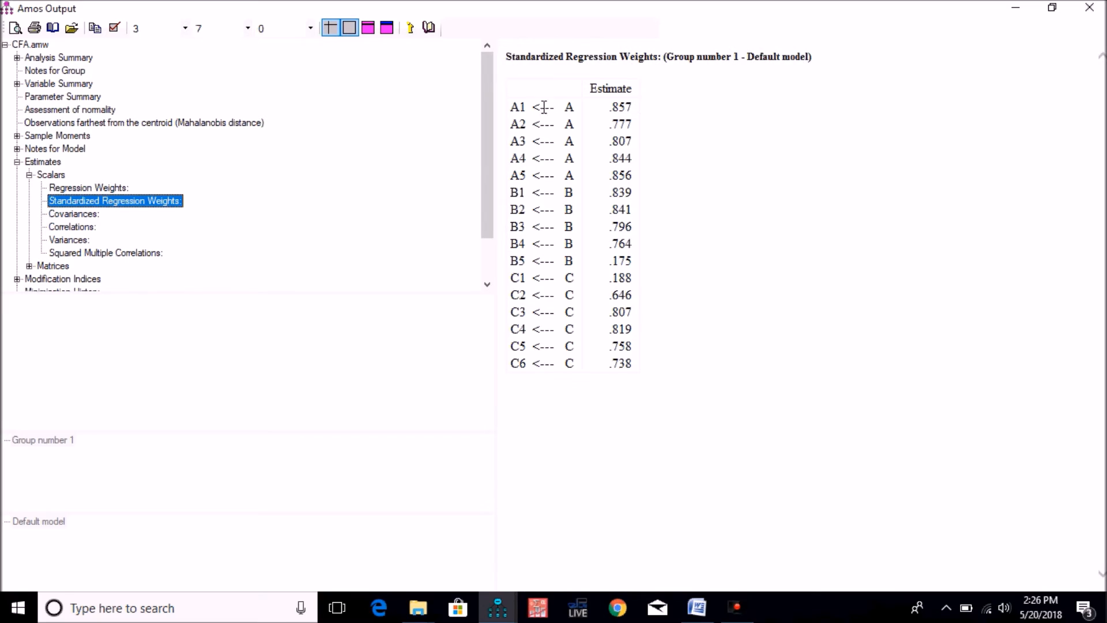
{"action": "double_click", "coordinate": [570, 108]}
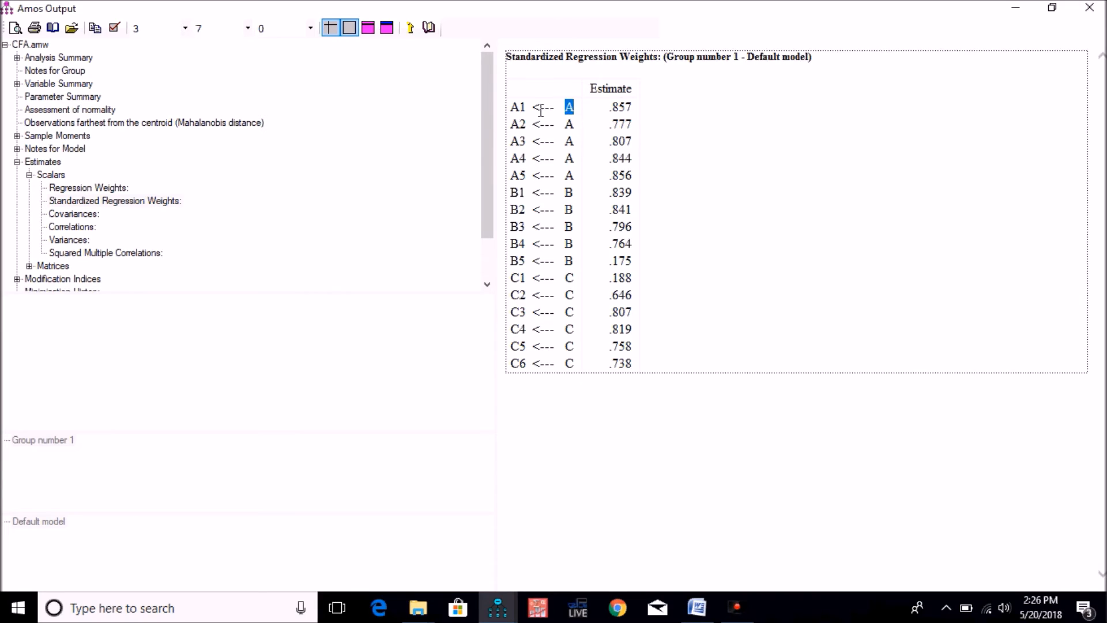
{"action": "double_click", "coordinate": [518, 107]}
{"action": "double_click", "coordinate": [625, 108]}
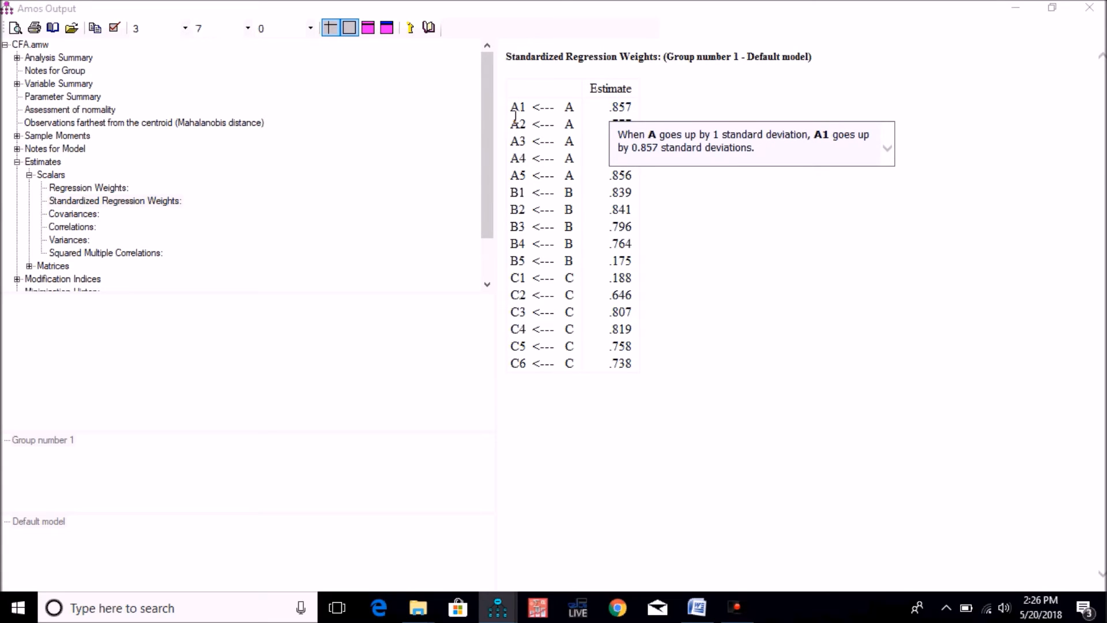
{"action": "left_click", "coordinate": [811, 255]}
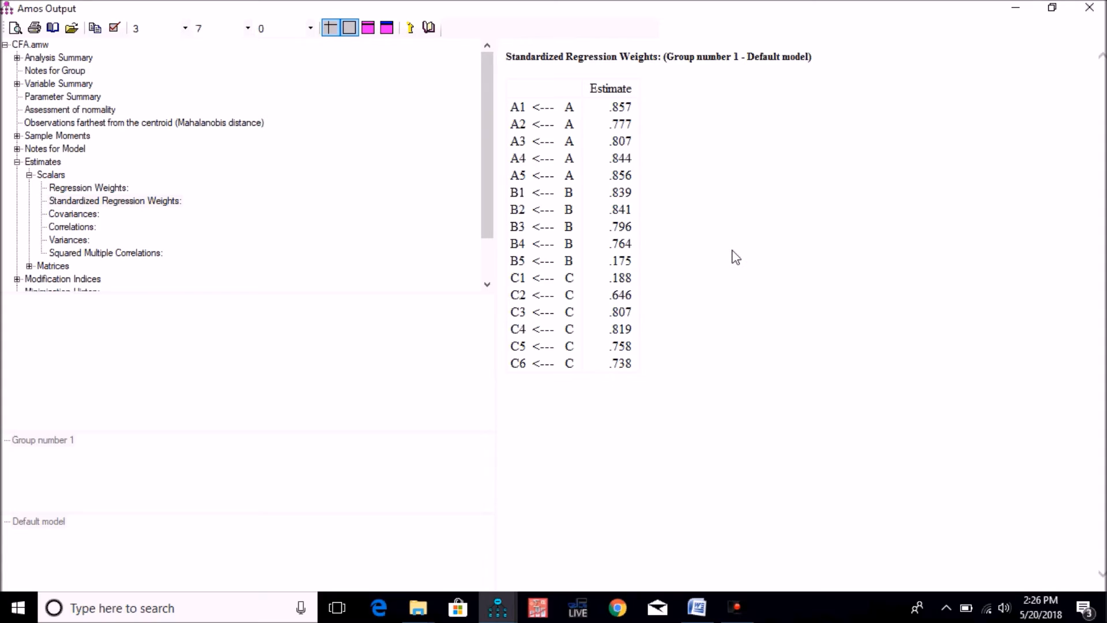
{"action": "left_click", "coordinate": [644, 124]}
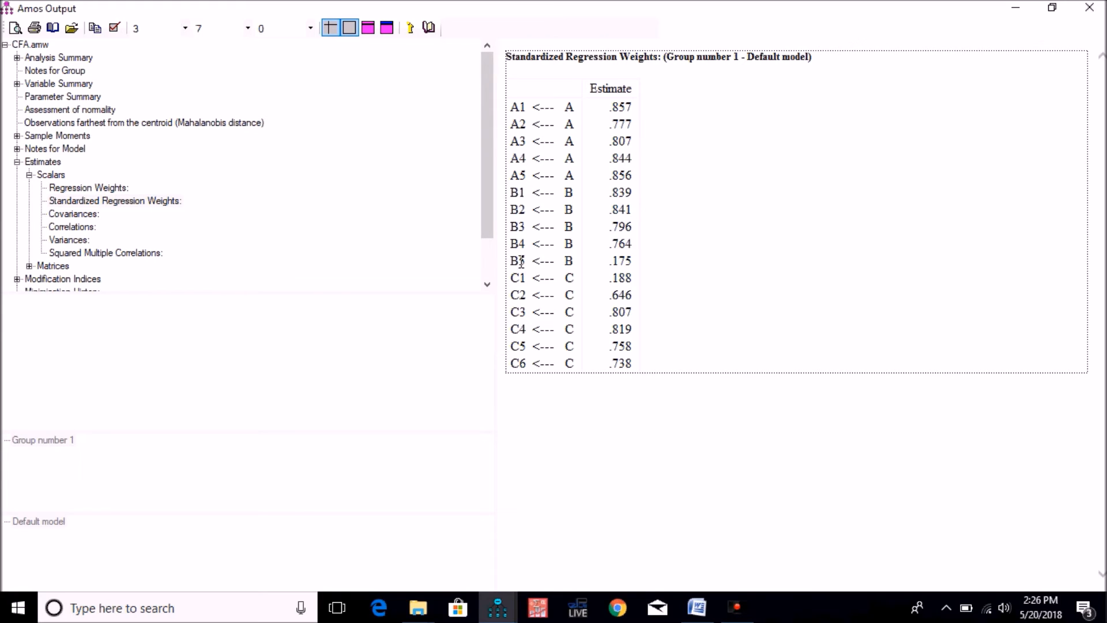
Step: Check the standardized loadings of B5 and C1, and close the text output
{"action": "left_click_drag", "start_coordinate": [521, 262], "coordinate": [635, 265]}
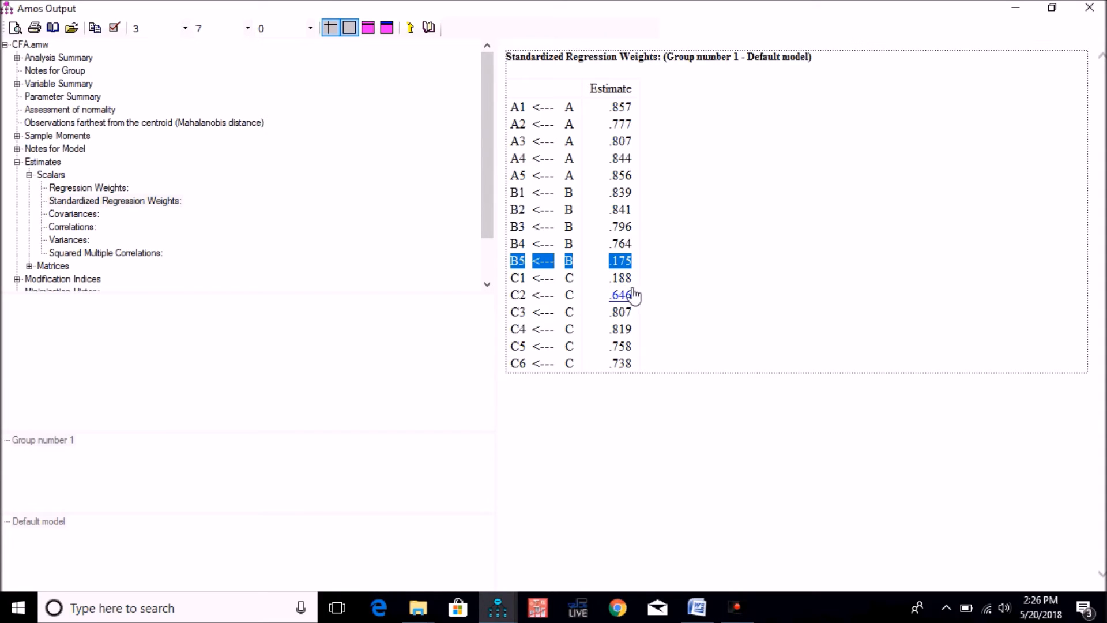
{"action": "left_click_drag", "start_coordinate": [507, 284], "coordinate": [709, 273]}
{"action": "left_click", "coordinate": [708, 273]}
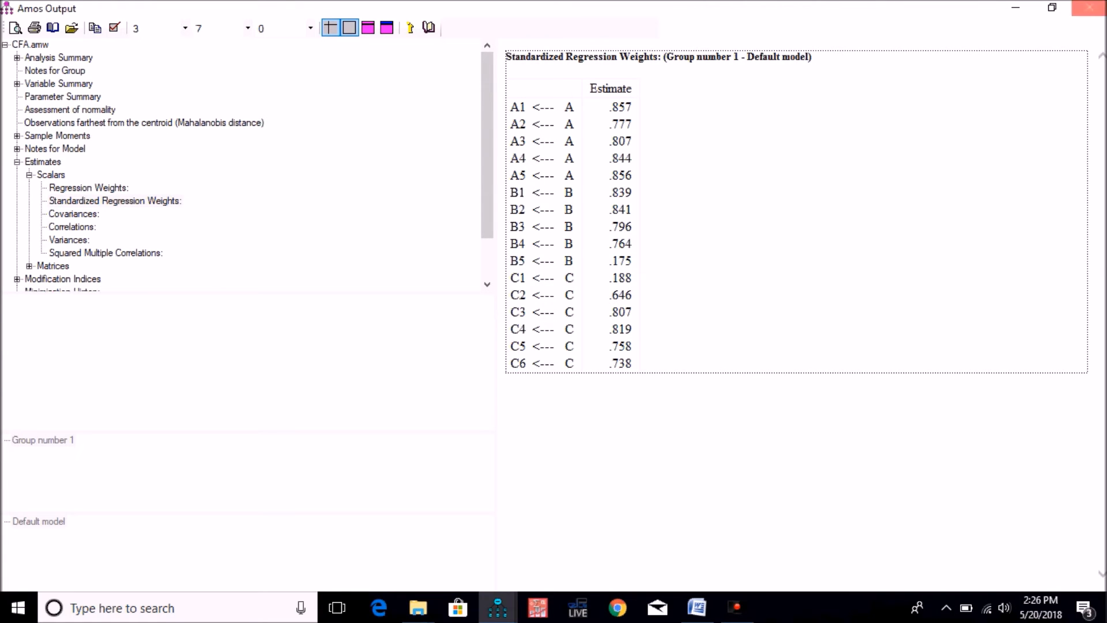
{"action": "left_click", "coordinate": [1089, 8]}
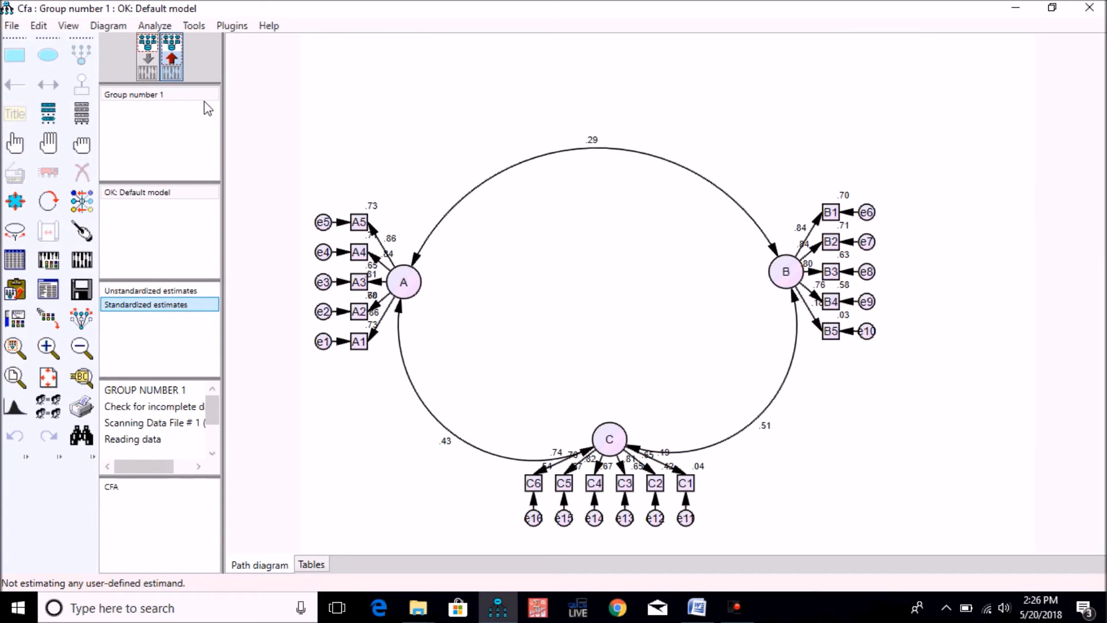
Step: Return to the input path diagram and erase indicator B5 together with its error term e10
{"action": "left_click", "coordinate": [148, 64]}
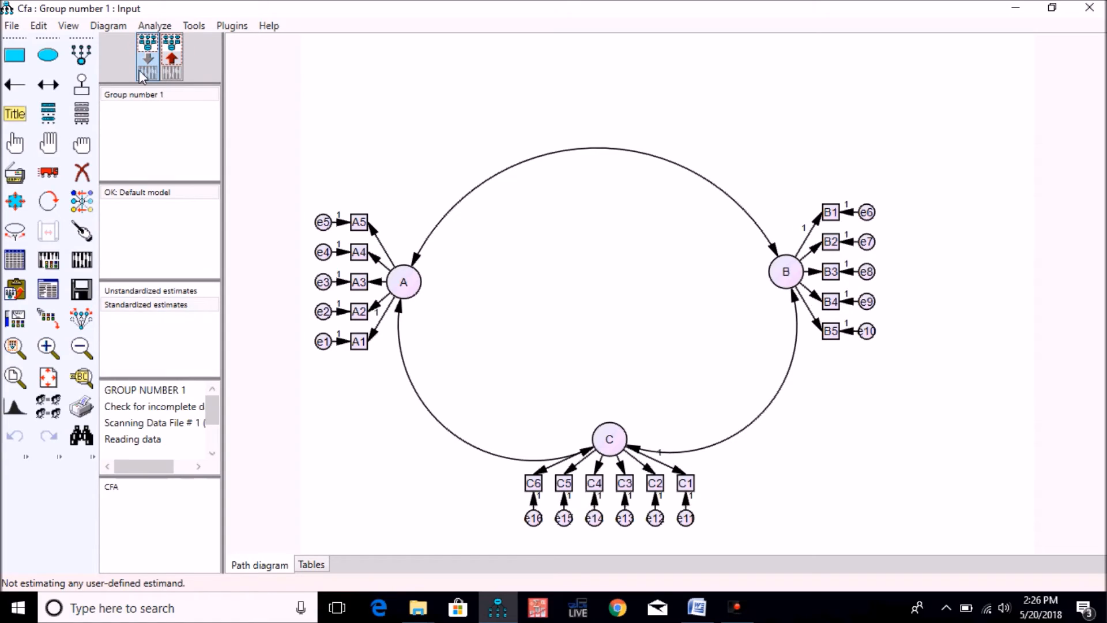
{"action": "left_click", "coordinate": [84, 172]}
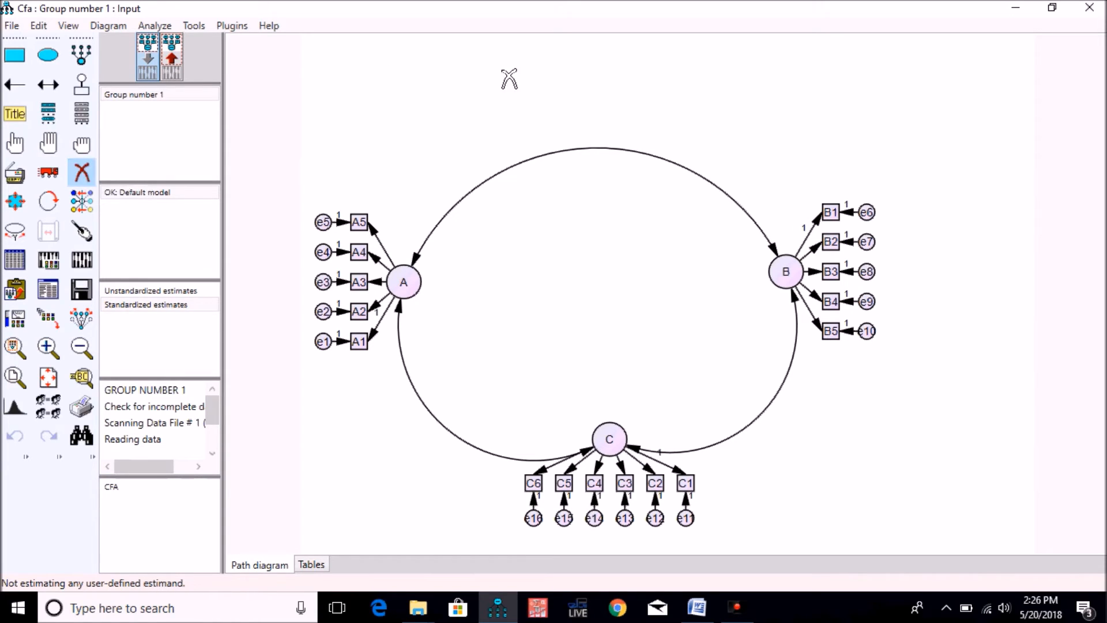
{"action": "left_click", "coordinate": [834, 326]}
{"action": "left_click", "coordinate": [865, 330]}
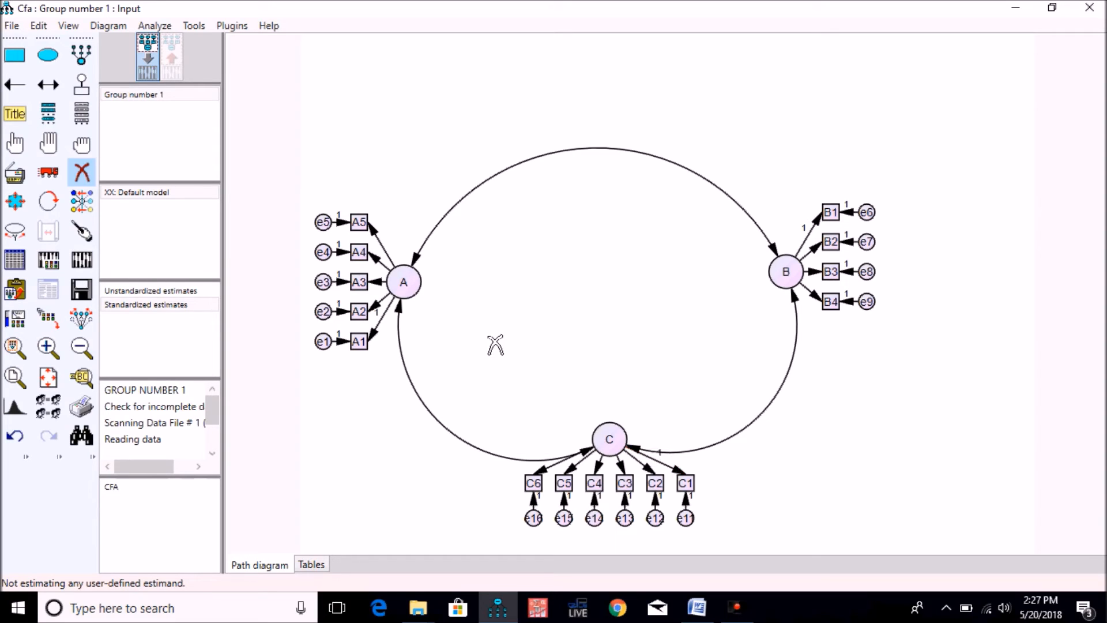
{"action": "left_click", "coordinate": [83, 172]}
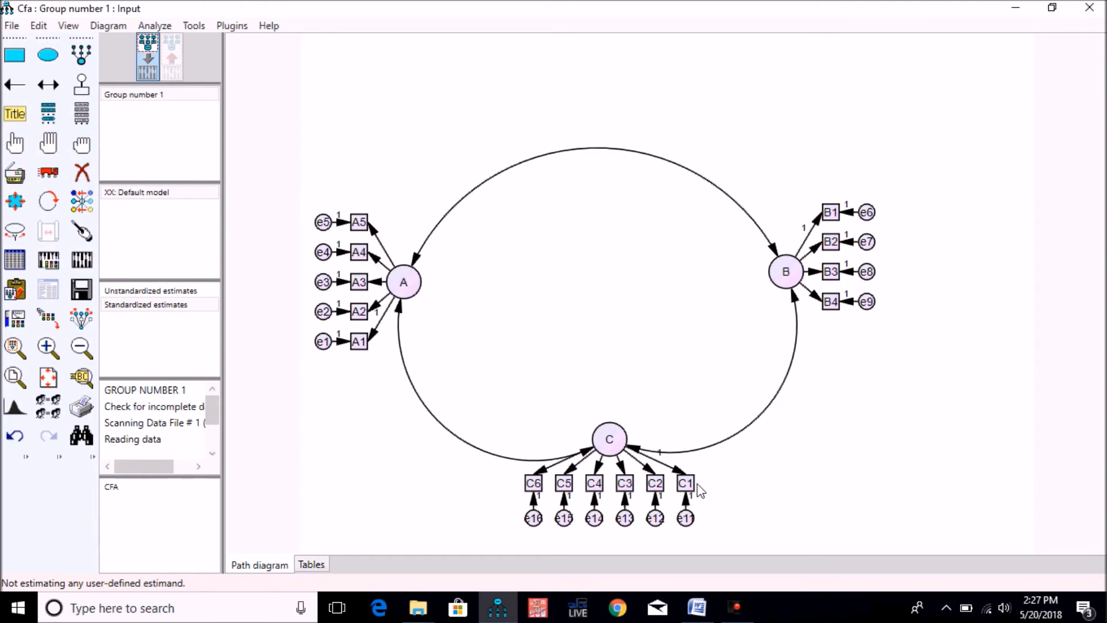
Step: Check the regression weight parameter of the path from C to C1 in its object properties
{"action": "double_click", "coordinate": [684, 478]}
{"action": "left_click", "coordinate": [447, 192]}
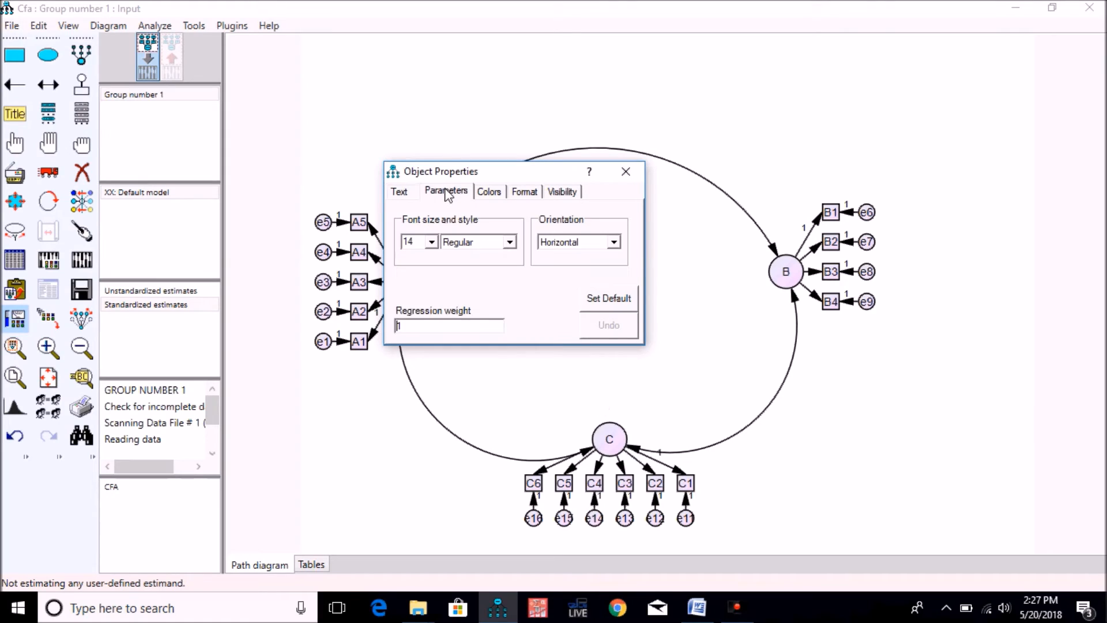
{"action": "double_click", "coordinate": [403, 326]}
{"action": "left_click", "coordinate": [625, 171]}
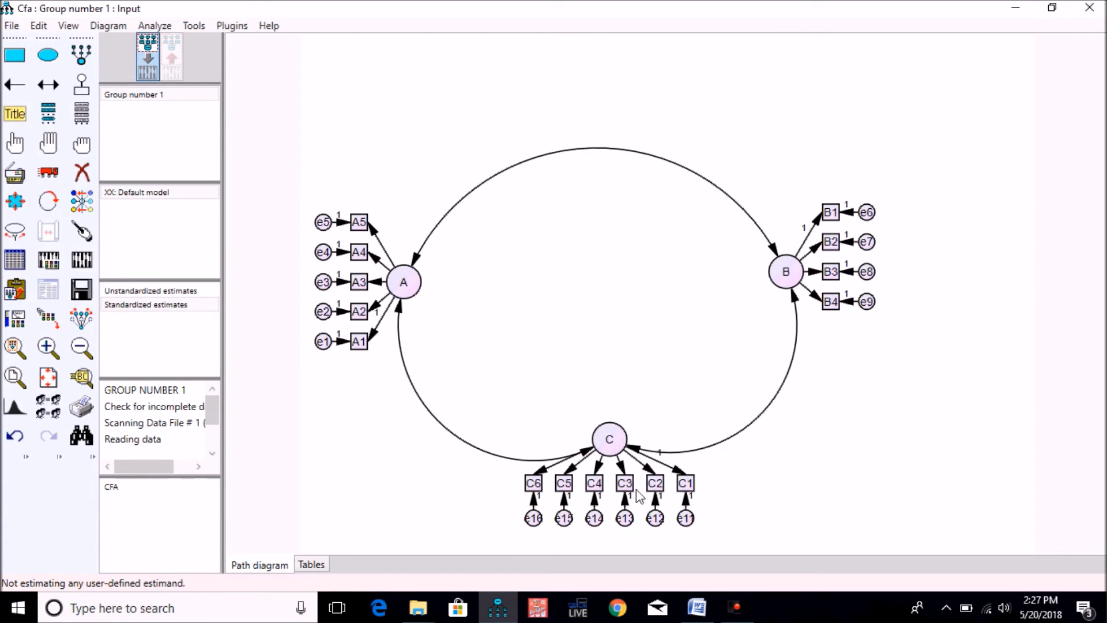
Step: Erase indicator C1 and its error term e11 from latent variable C
{"action": "left_click", "coordinate": [84, 177]}
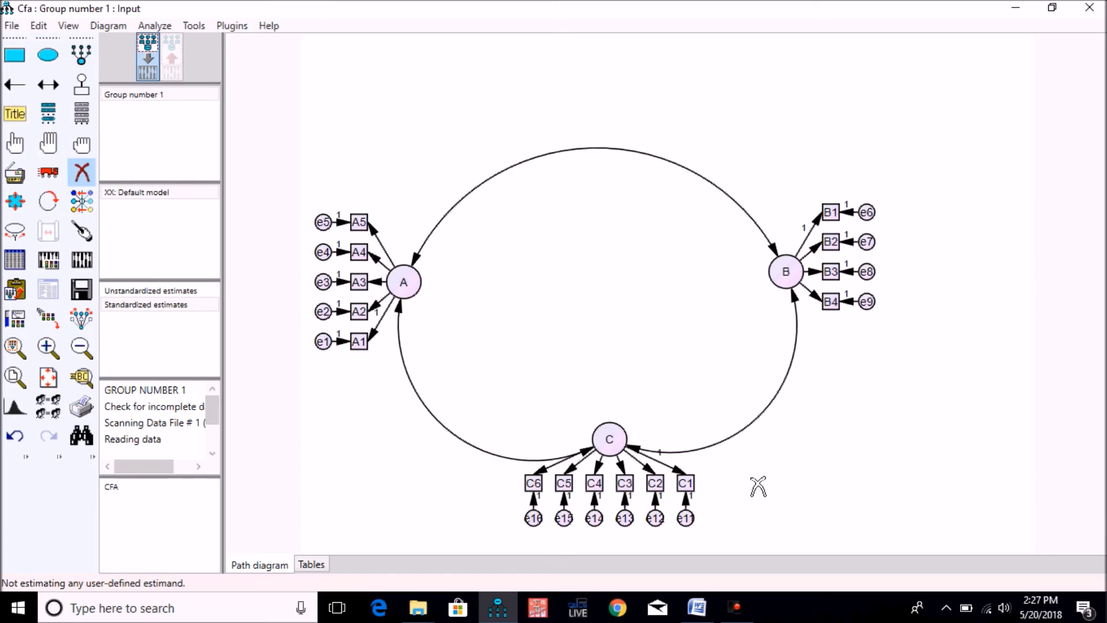
{"action": "left_click", "coordinate": [685, 483]}
{"action": "left_click", "coordinate": [686, 518]}
{"action": "left_click", "coordinate": [80, 169]}
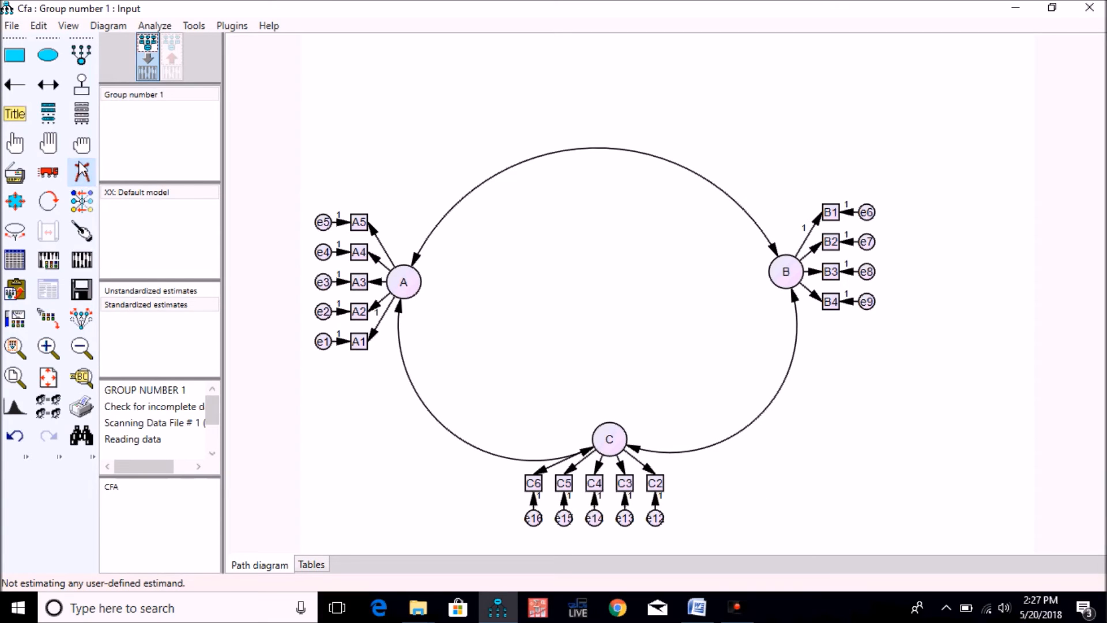
Step: Fix the regression weight of the path from C to C2 at 1 and recalculate the estimates
{"action": "double_click", "coordinate": [653, 478]}
{"action": "type", "text": "1"}
{"action": "left_click", "coordinate": [622, 170]}
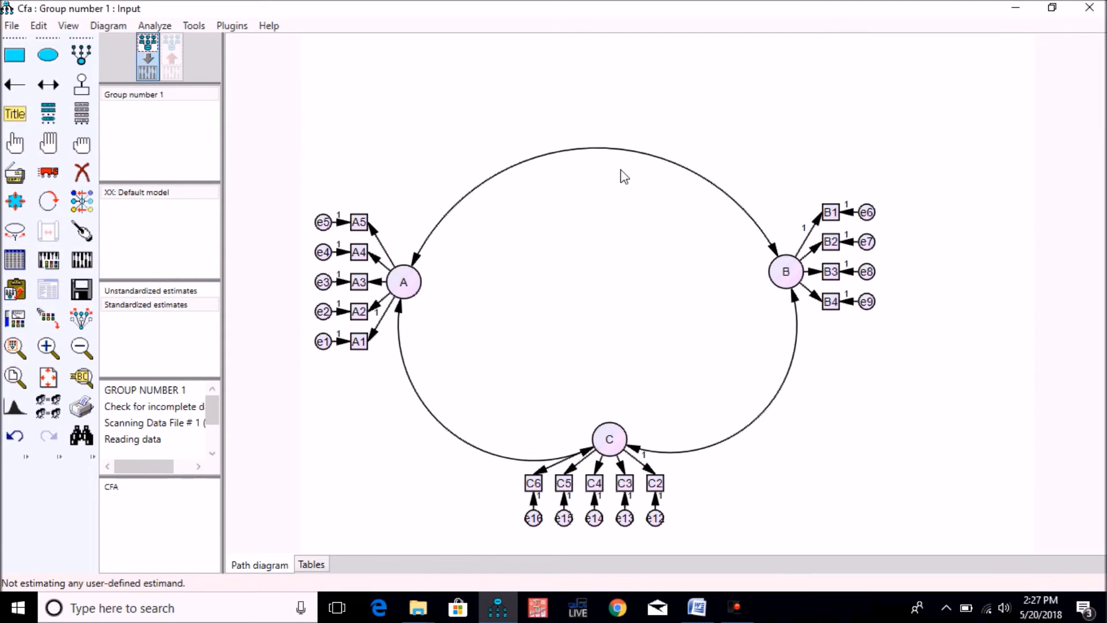
{"action": "left_click", "coordinate": [81, 259]}
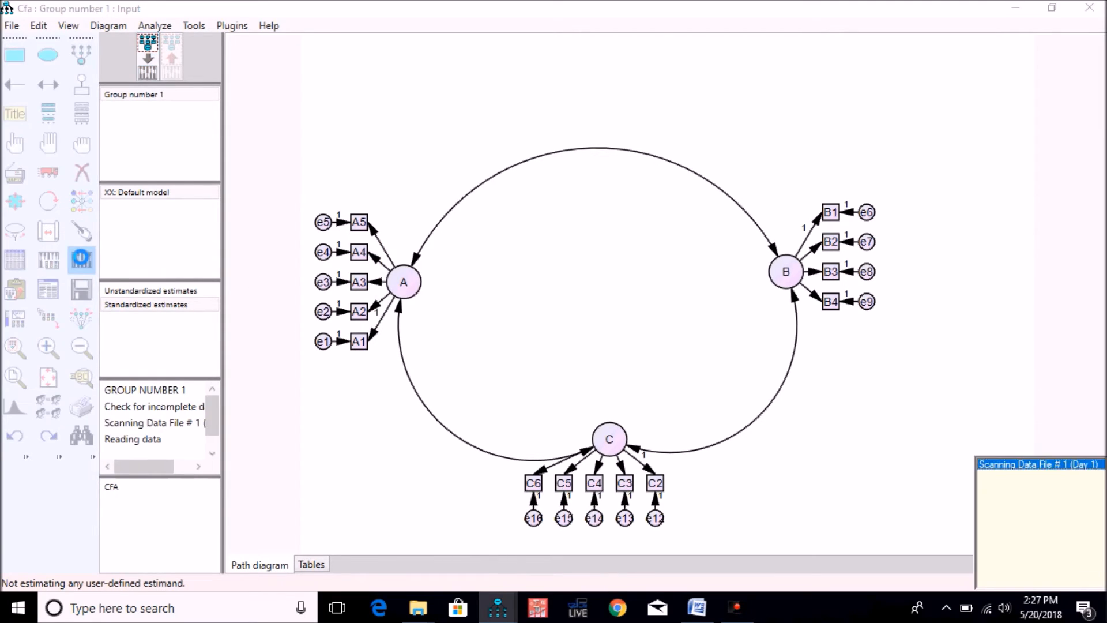
Step: Review the revised model's standardized regression weights in the text output and close it
{"action": "left_click", "coordinate": [48, 298]}
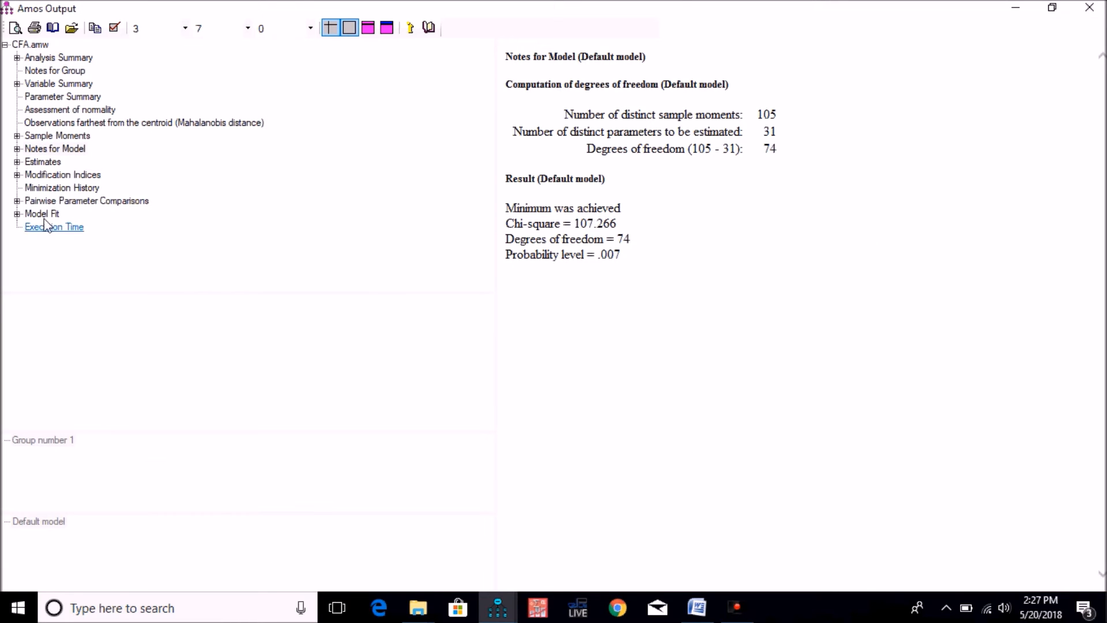
{"action": "left_click", "coordinate": [17, 162]}
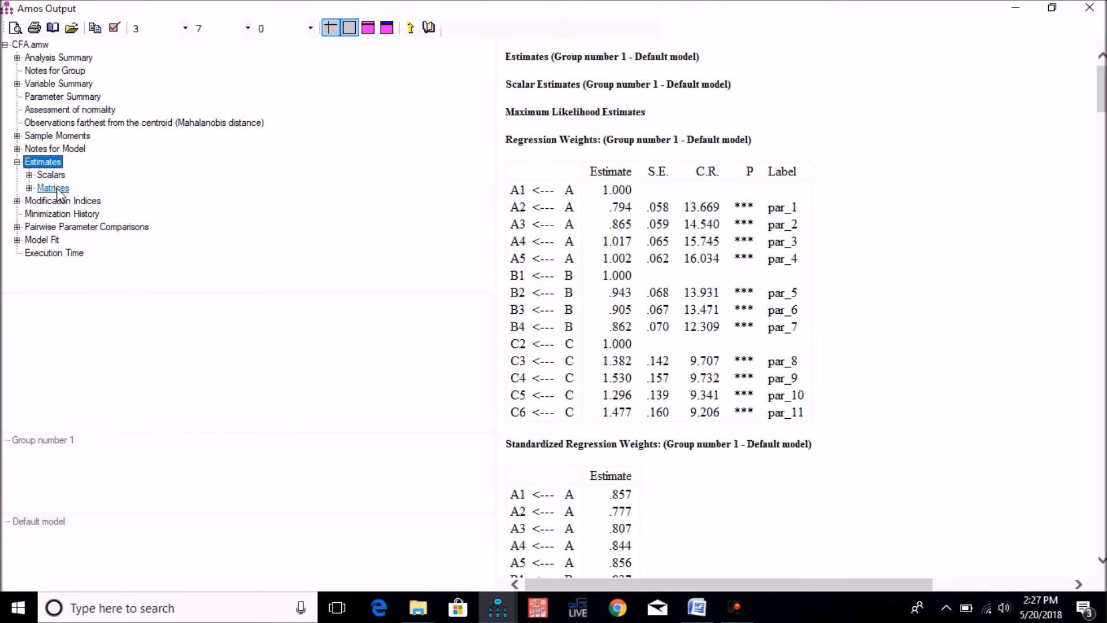
{"action": "left_click", "coordinate": [29, 175]}
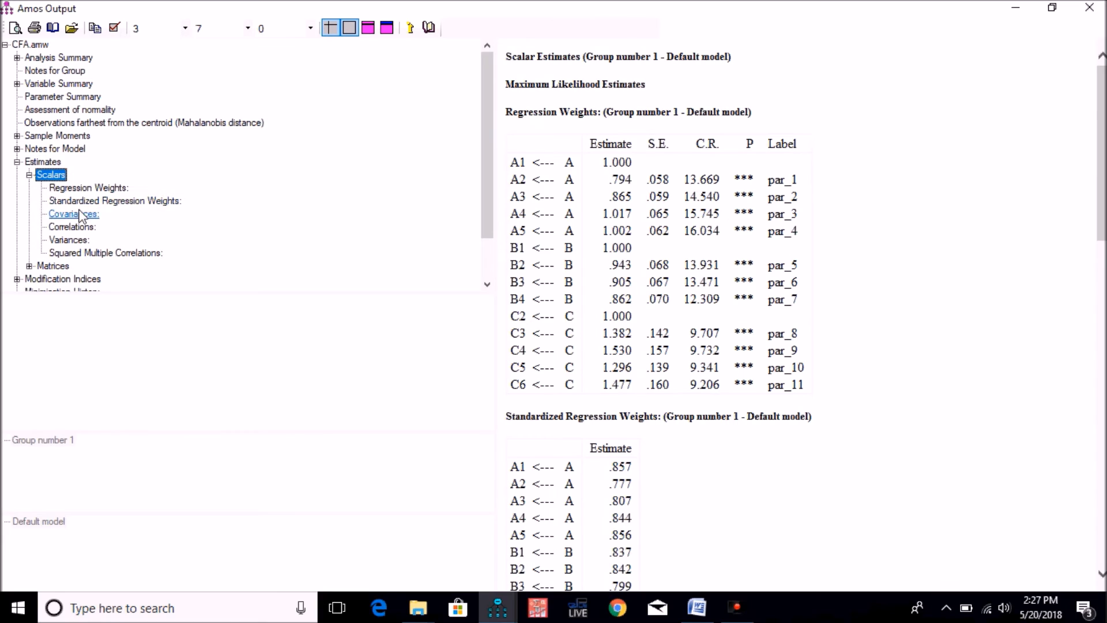
{"action": "left_click", "coordinate": [110, 203]}
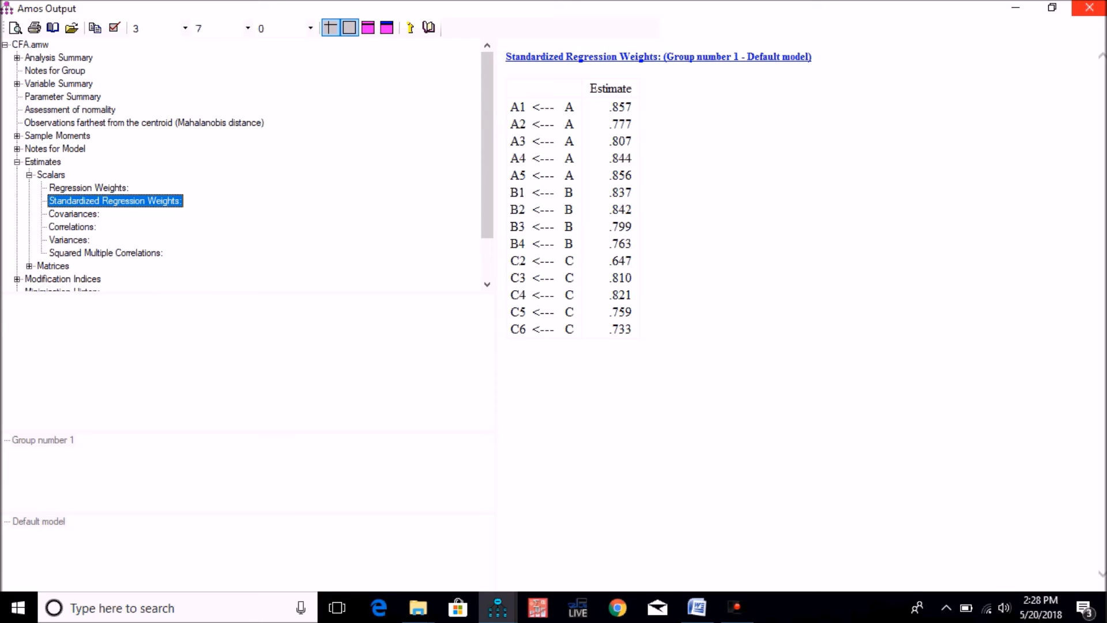
{"action": "left_click", "coordinate": [1090, 8]}
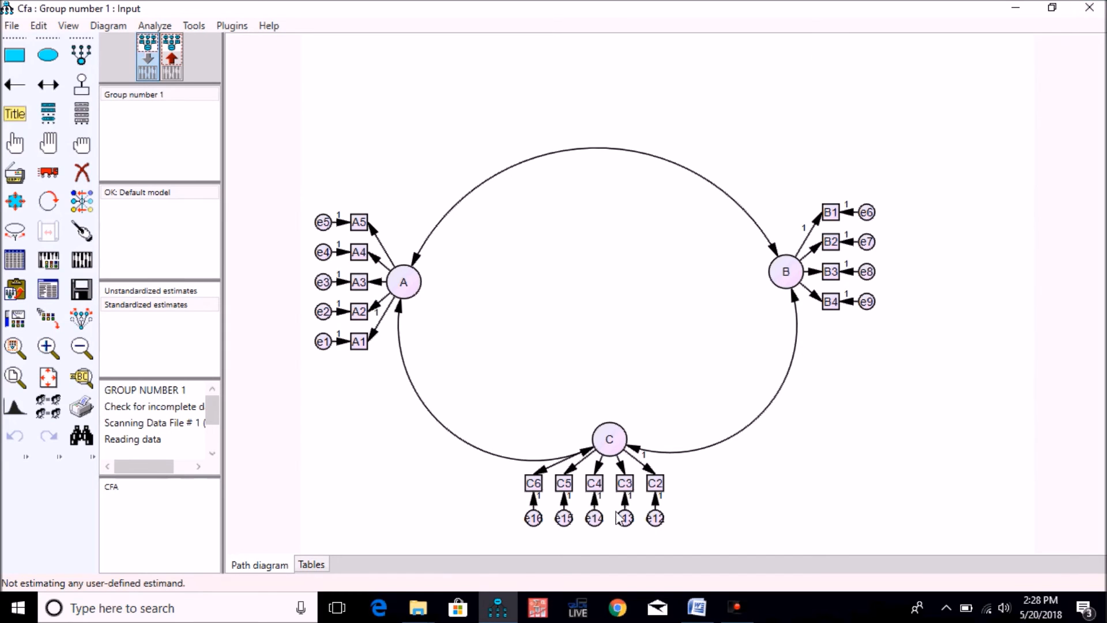
Step: Switch to the File Explorer window that shows the Data folder
{"action": "mouse_move", "coordinate": [417, 608]}
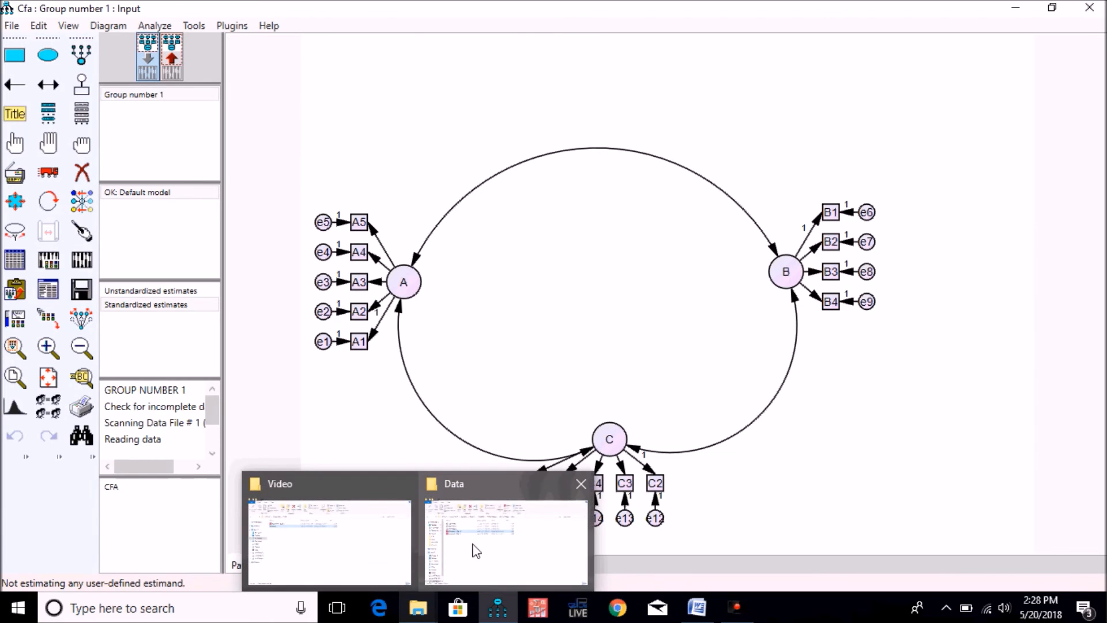
{"action": "mouse_move", "coordinate": [404, 534]}
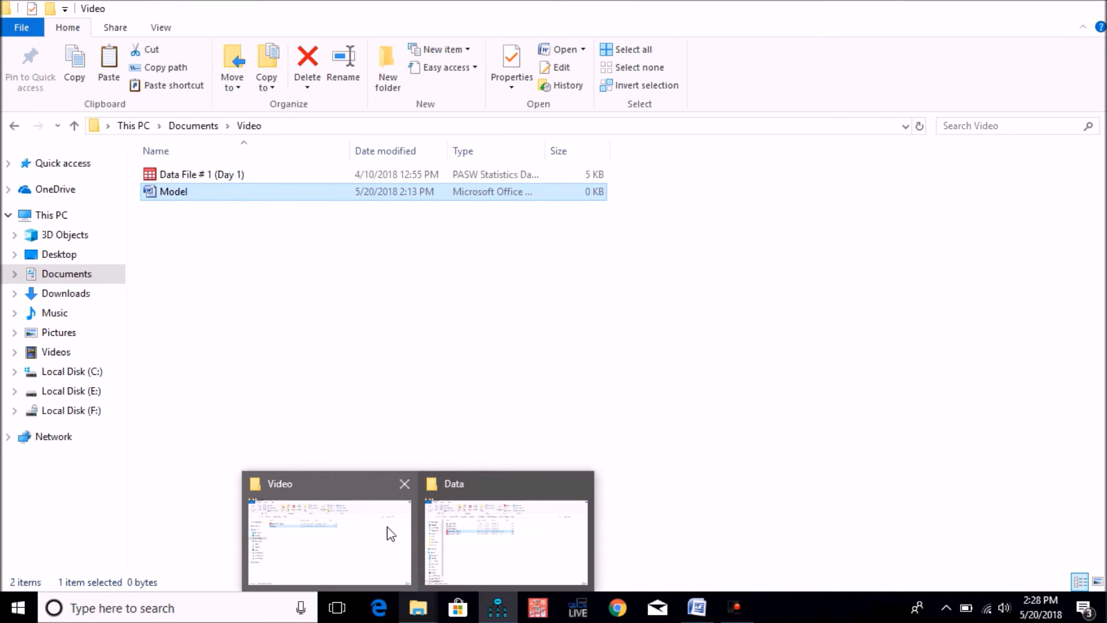
{"action": "mouse_move", "coordinate": [519, 472]}
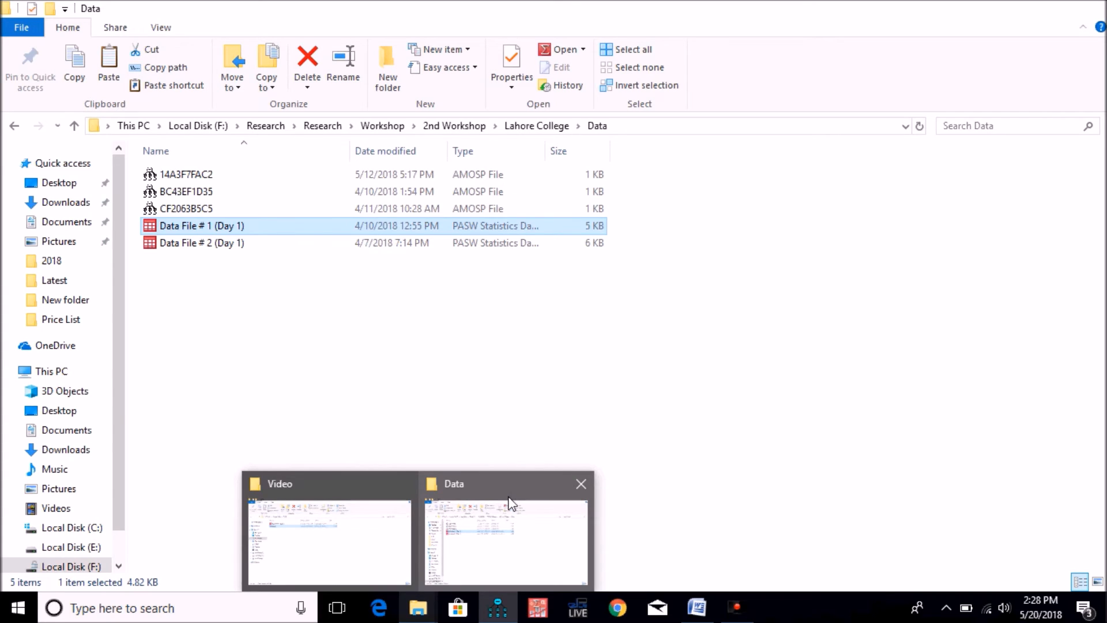
{"action": "mouse_move", "coordinate": [346, 517]}
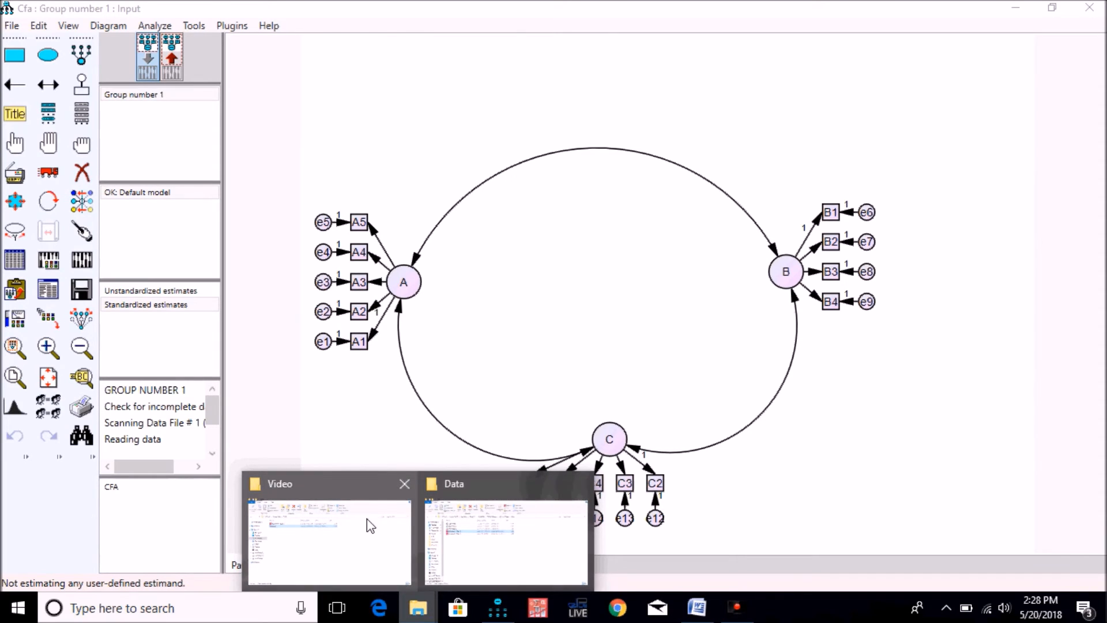
{"action": "left_click", "coordinate": [531, 539]}
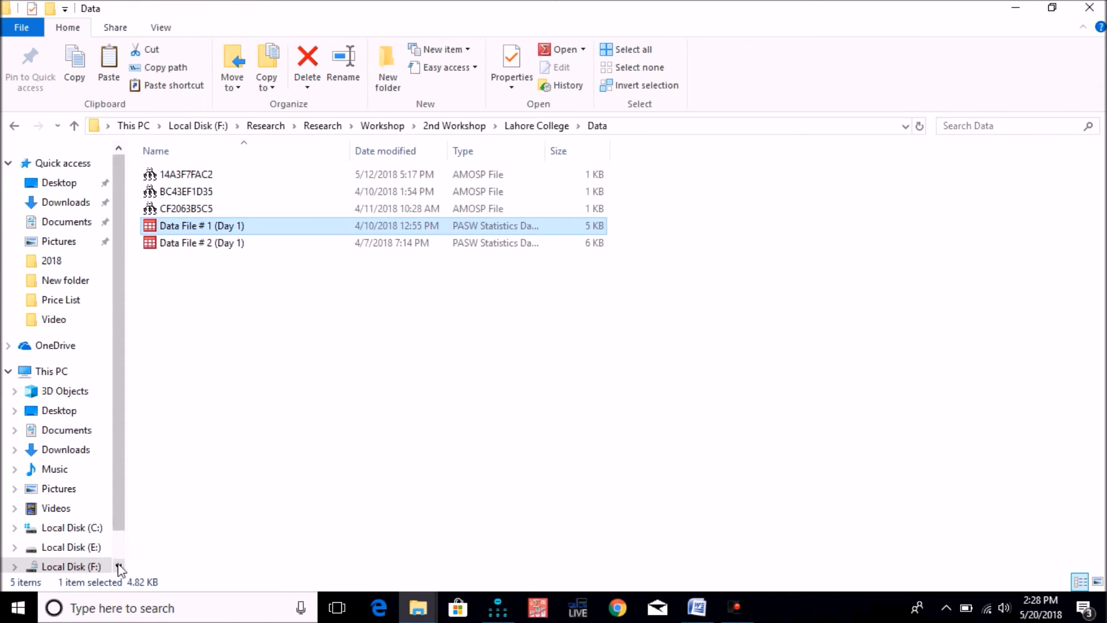
{"action": "scroll", "coordinate": [120, 568], "scroll_direction": "down", "scroll_amount": 1}
{"action": "left_click", "coordinate": [86, 515]}
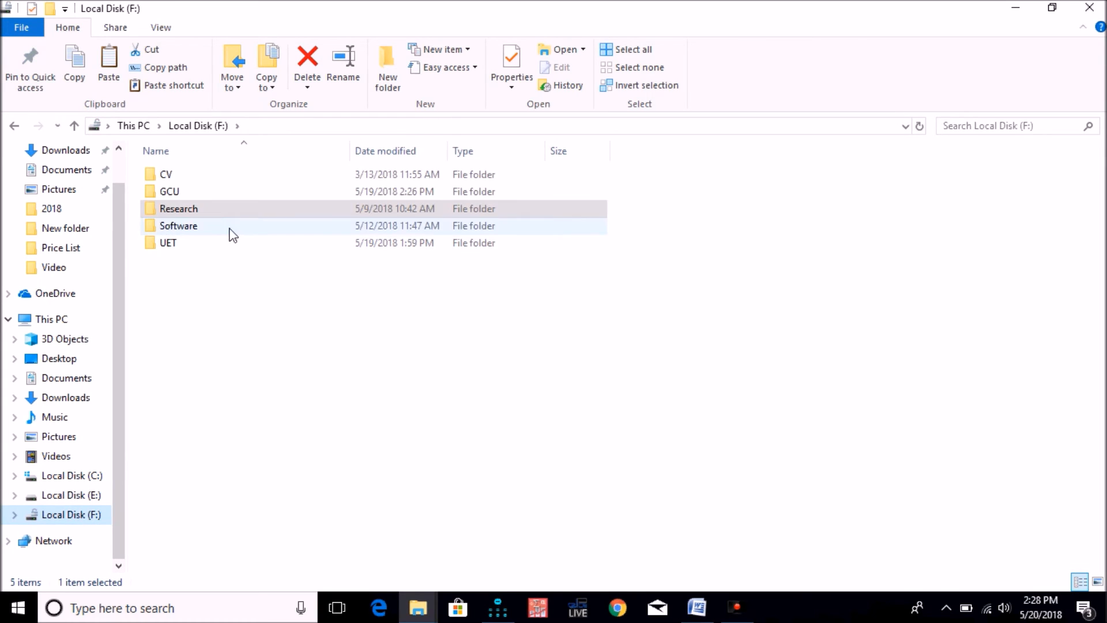
{"action": "double_click", "coordinate": [215, 211]}
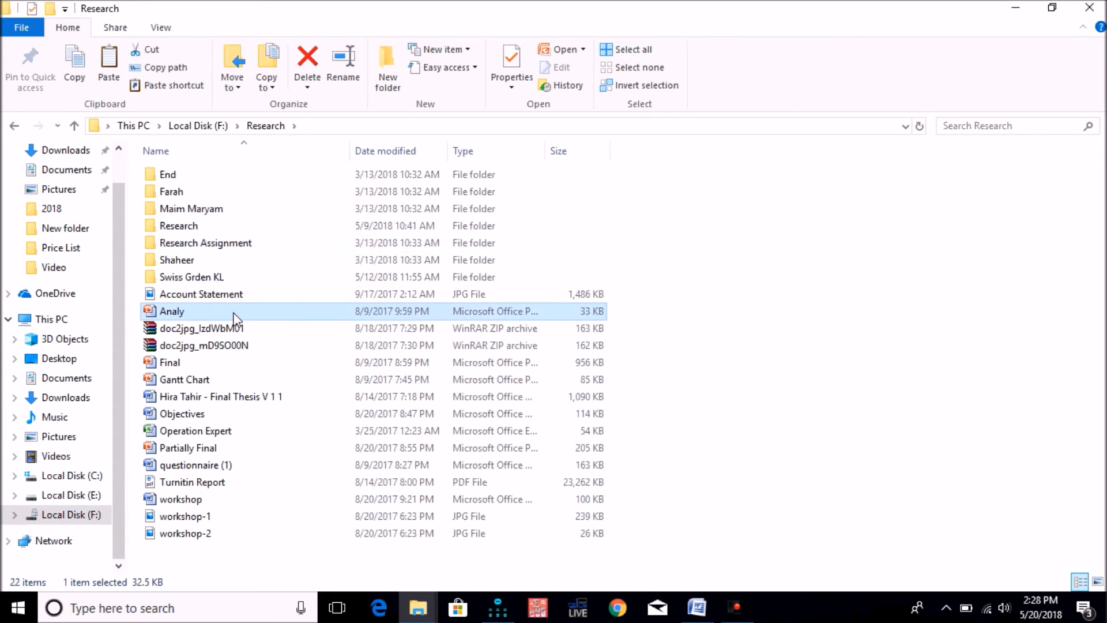
{"action": "key", "text": "alt+Left"}
{"action": "key", "text": "alt+Left"}
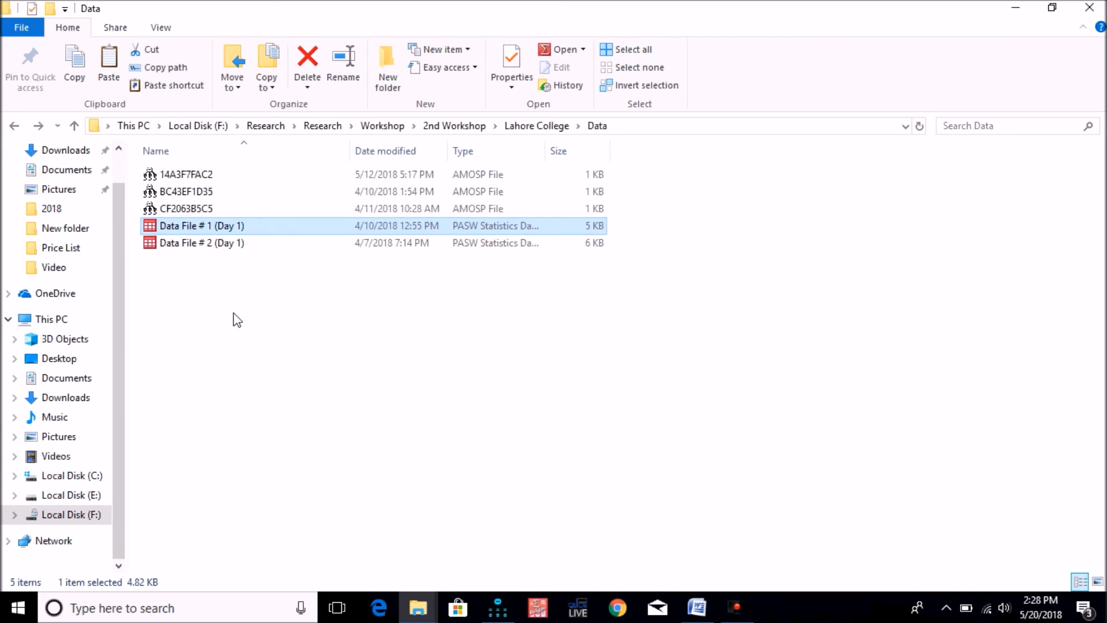
Step: Open the Stats Tools Package workbook from the F:\Research\Research\Plugin folder and maximize its window
{"action": "left_click", "coordinate": [332, 127]}
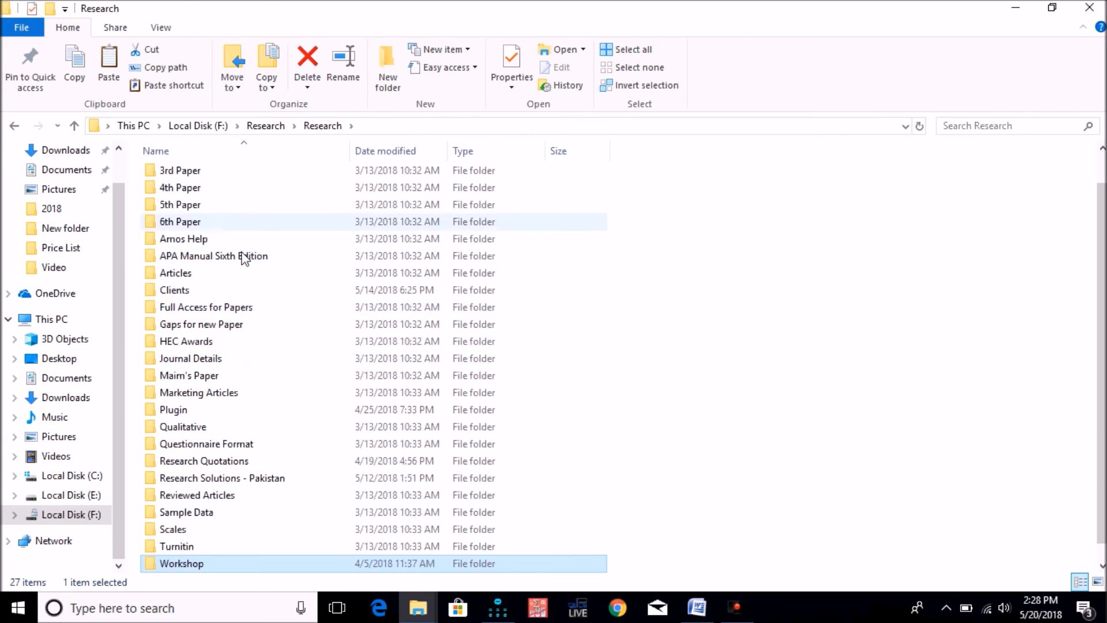
{"action": "double_click", "coordinate": [199, 410]}
{"action": "left_click", "coordinate": [307, 176]}
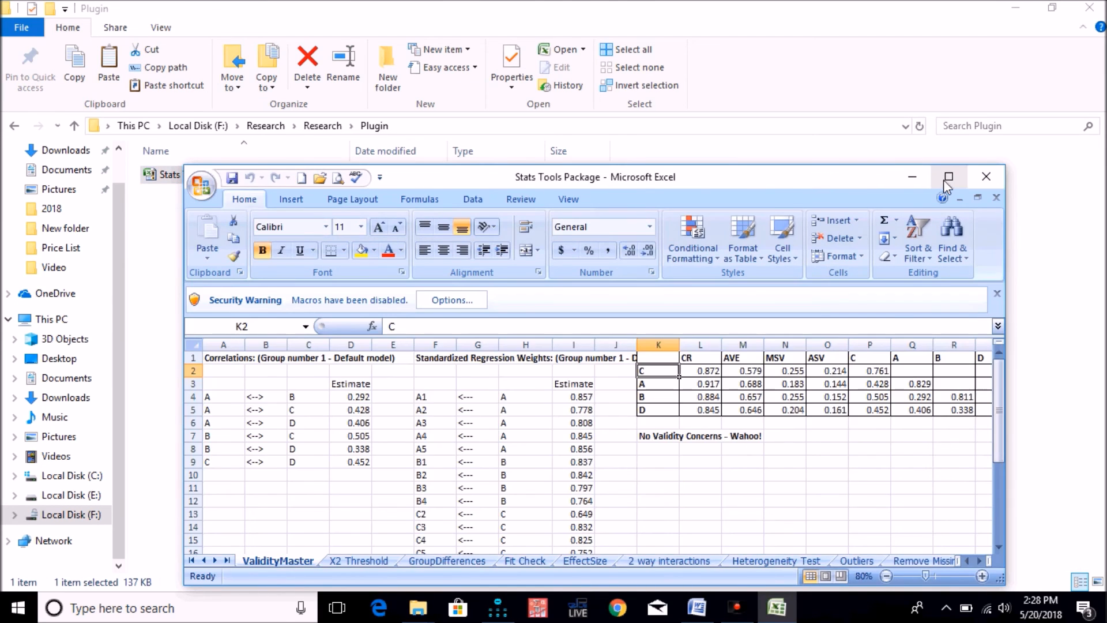
{"action": "left_click", "coordinate": [948, 177]}
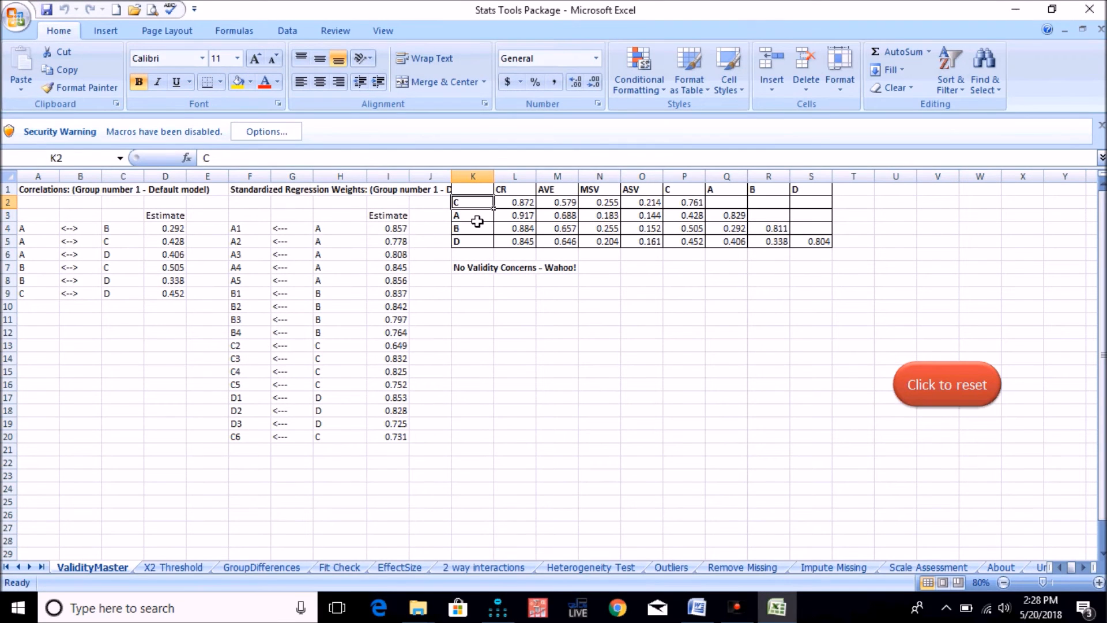
Step: Enable the workbook's macros and reset the ValidityMaster sheet to clear the old results
{"action": "left_click", "coordinate": [244, 130]}
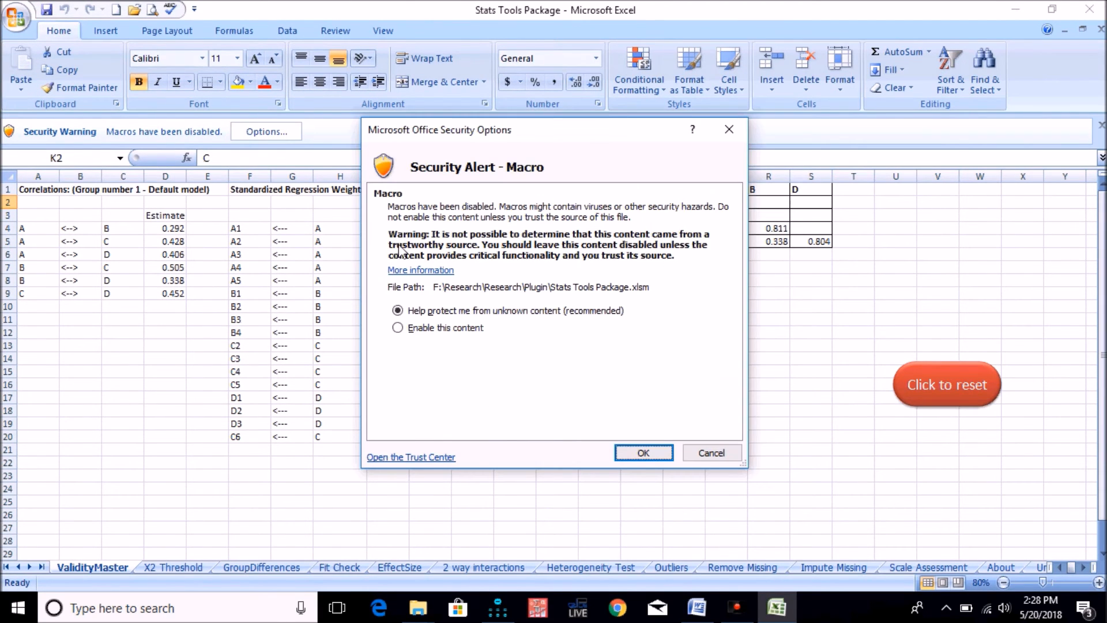
{"action": "left_click", "coordinate": [429, 328]}
{"action": "left_click", "coordinate": [643, 452]}
{"action": "left_click", "coordinate": [974, 362]}
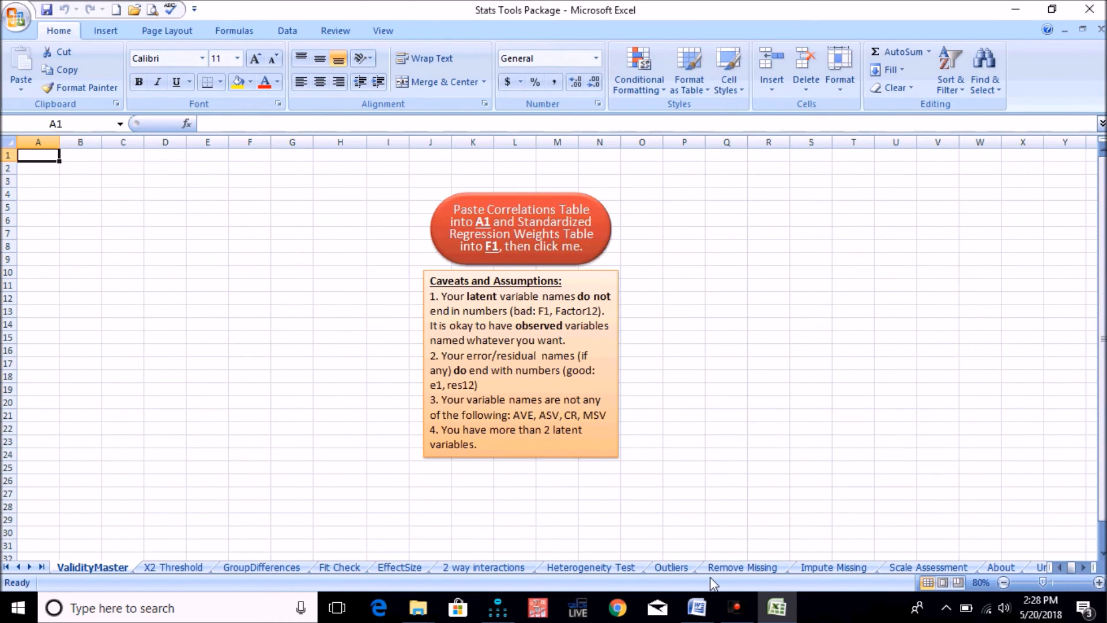
Step: Switch to Amos and copy the Correlations table from the scalar estimates in the text output
{"action": "left_click", "coordinate": [503, 607]}
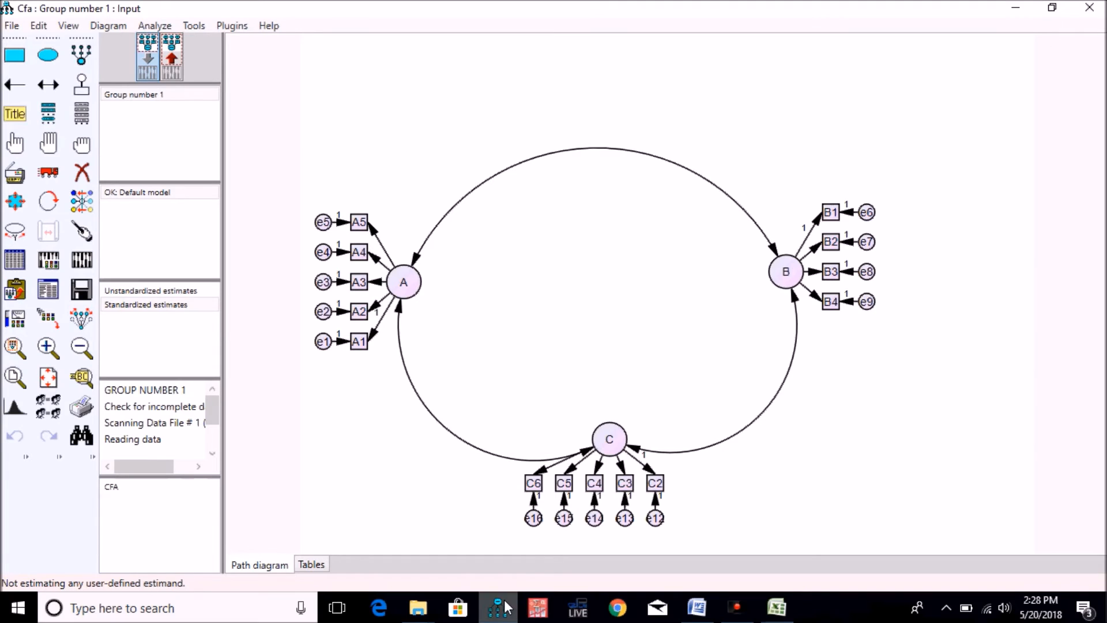
{"action": "left_click", "coordinate": [48, 290]}
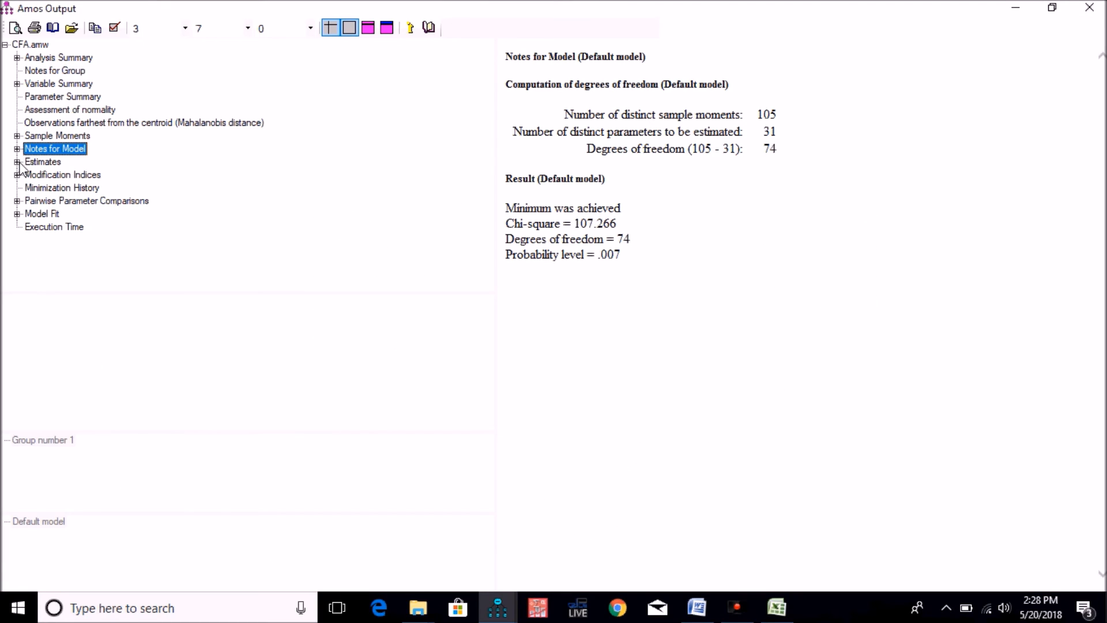
{"action": "left_click", "coordinate": [17, 162]}
{"action": "left_click", "coordinate": [29, 175]}
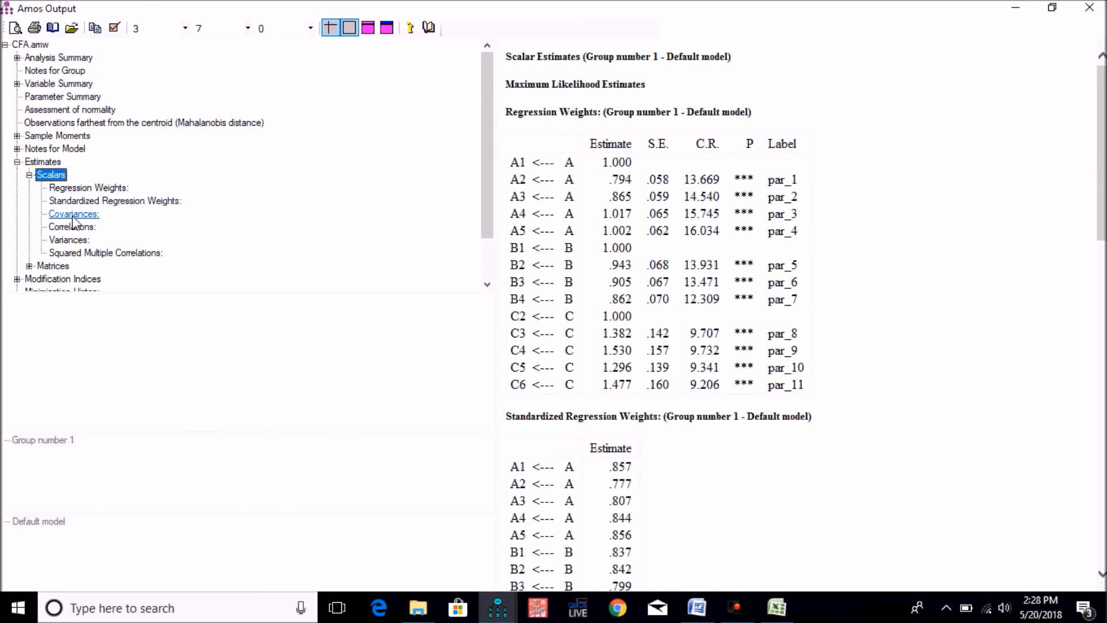
{"action": "left_click", "coordinate": [69, 226]}
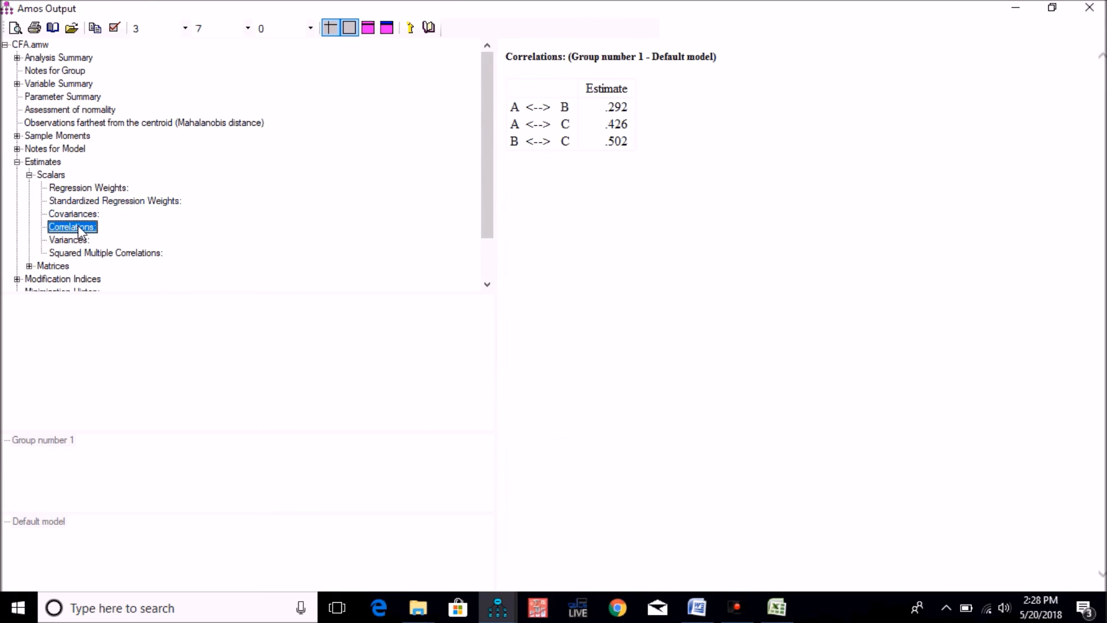
{"action": "left_click", "coordinate": [17, 162]}
{"action": "left_click", "coordinate": [17, 162]}
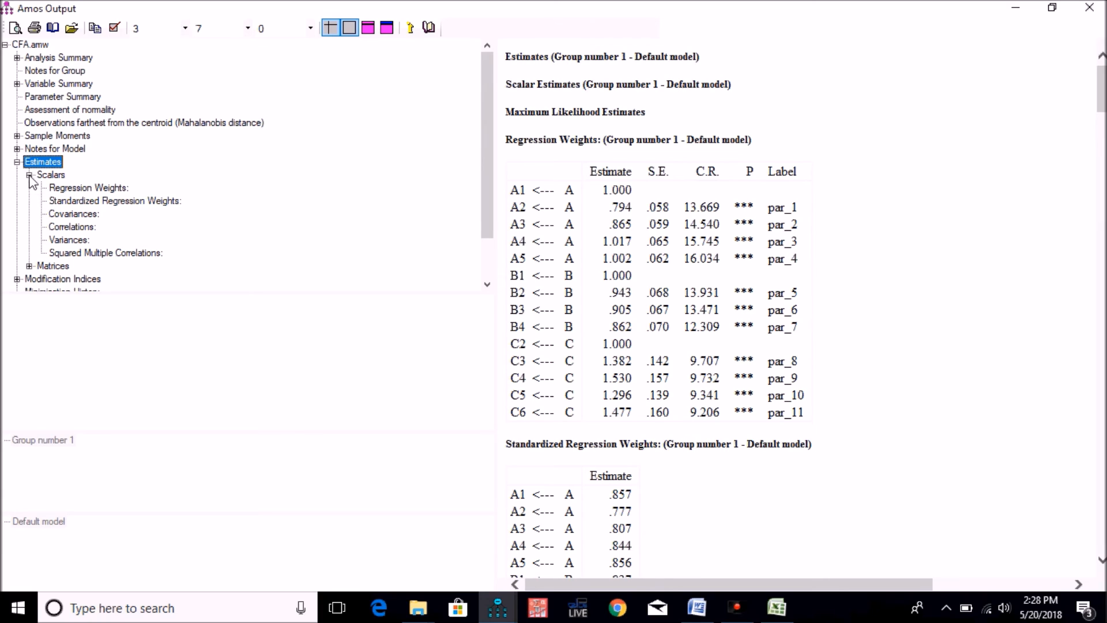
{"action": "left_click", "coordinate": [75, 229]}
{"action": "left_click", "coordinate": [715, 104]}
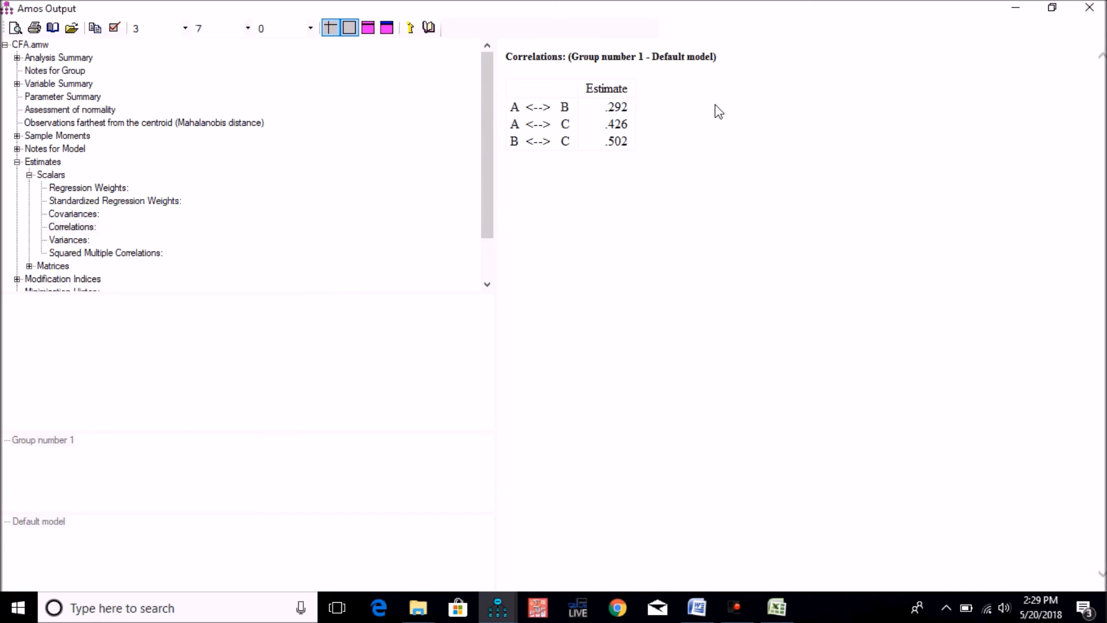
{"action": "right_click", "coordinate": [715, 105]}
{"action": "left_click", "coordinate": [733, 119]}
Step: Switch to Excel and paste the Correlations table into cell A1 of the ValidityMaster sheet
{"action": "left_click", "coordinate": [777, 607]}
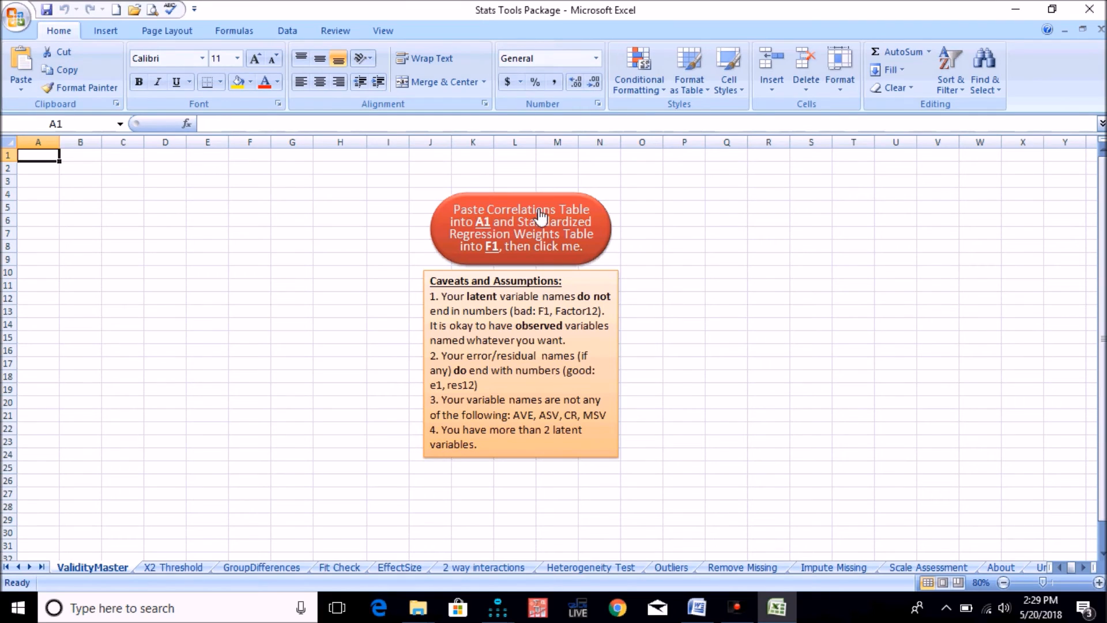
{"action": "left_click", "coordinate": [81, 158]}
{"action": "left_click", "coordinate": [35, 155]}
{"action": "type", "text": "Correlations: (Group number 1 - Default model)  \t\t\tEstimate A\t<-->\tB\t0.292 A\t<-->\tC\t0.426 B\t<-->\tC\t0.502"}
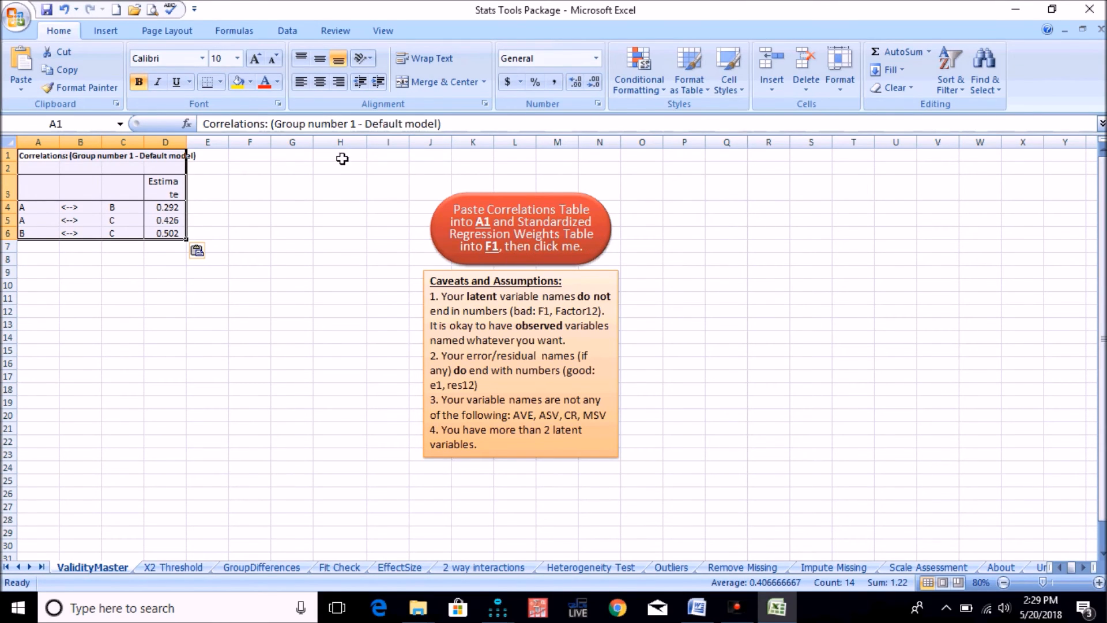
Step: Copy the Standardized Regression Weights table from the Amos output into cell F1 of ValidityMaster in Excel and run the validity calculation
{"action": "left_click", "coordinate": [246, 155]}
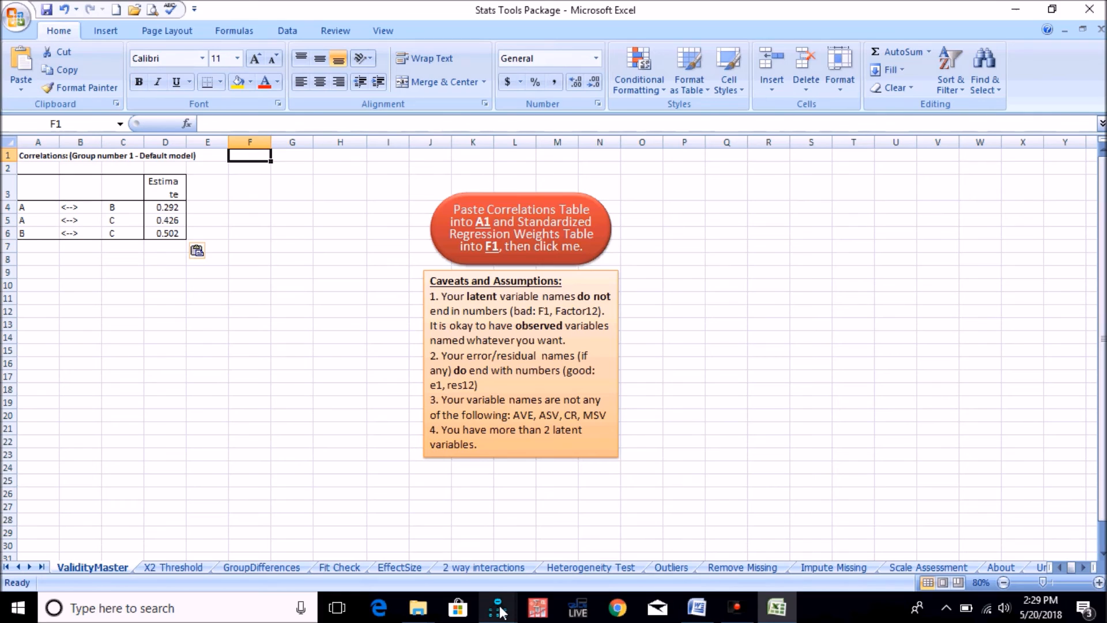
{"action": "mouse_move", "coordinate": [498, 607]}
{"action": "left_click", "coordinate": [571, 479]}
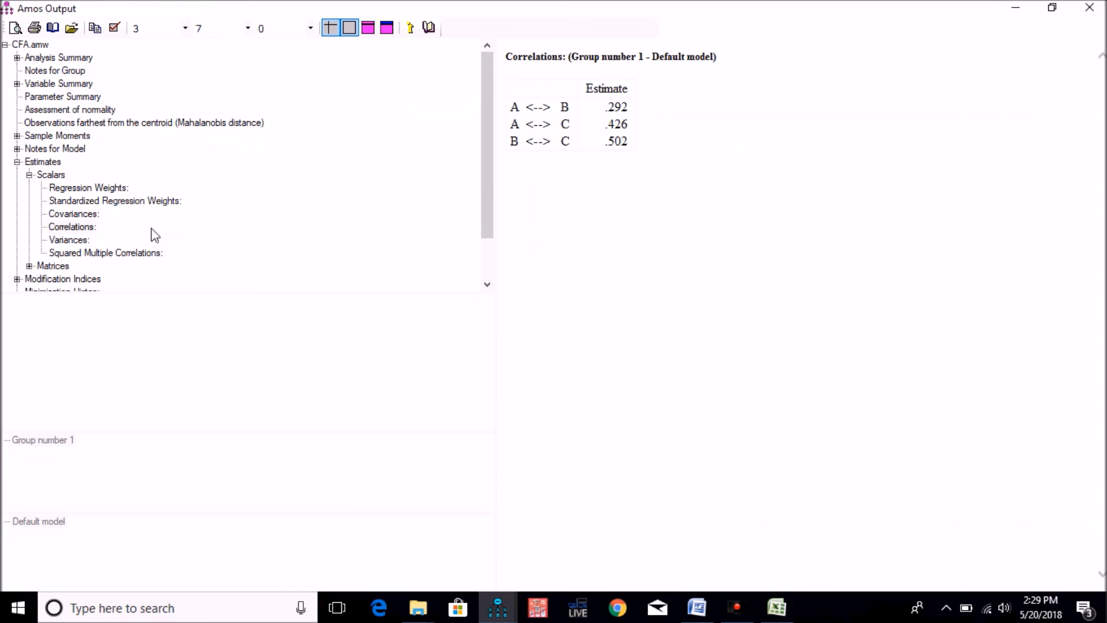
{"action": "left_click", "coordinate": [146, 202]}
{"action": "right_click", "coordinate": [719, 161]}
{"action": "left_click", "coordinate": [748, 185]}
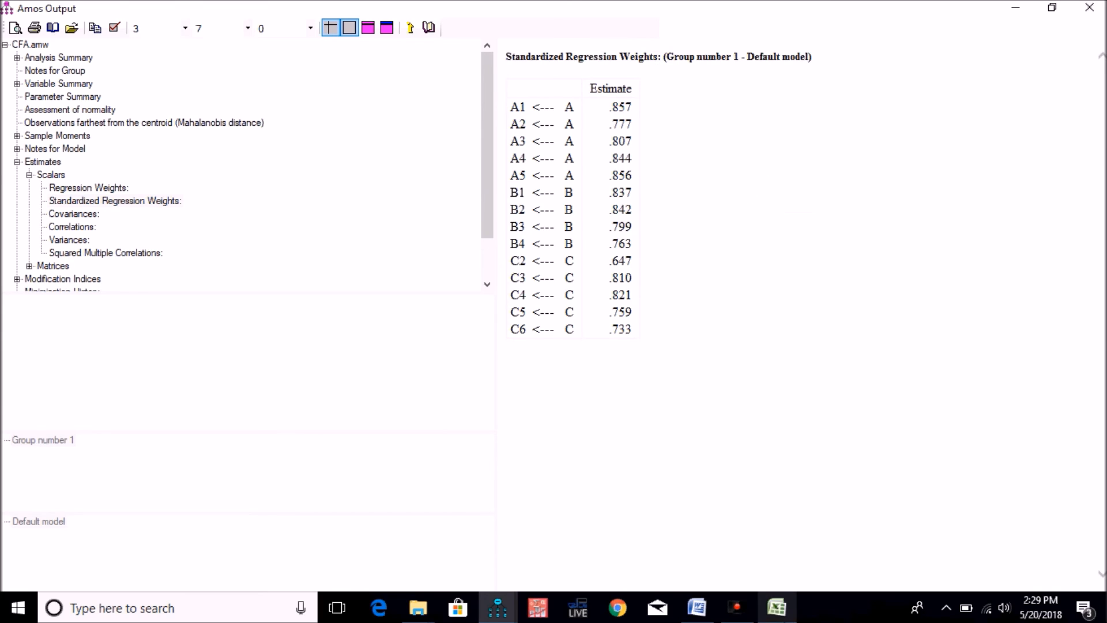
{"action": "left_click", "coordinate": [783, 615]}
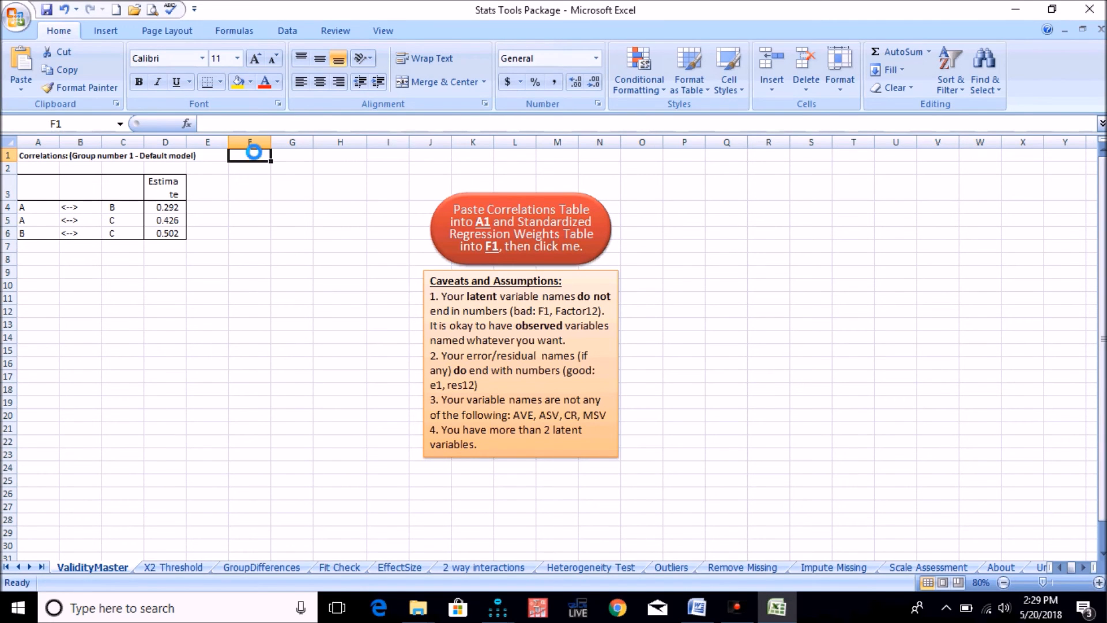
{"action": "key", "text": "ctrl+v"}
{"action": "left_click", "coordinate": [536, 242]}
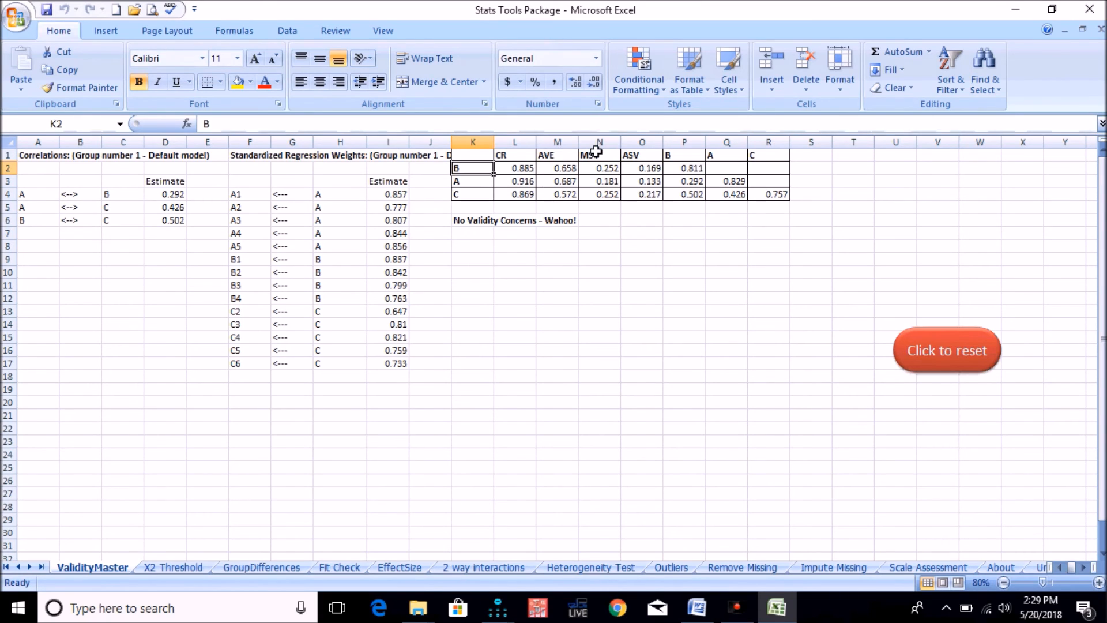
Step: Examine the CR, AVE, MSV and ASV columns and the factor correlation values for B, A and C in the validity table
{"action": "left_click", "coordinate": [540, 153]}
{"action": "key", "text": "Left"}
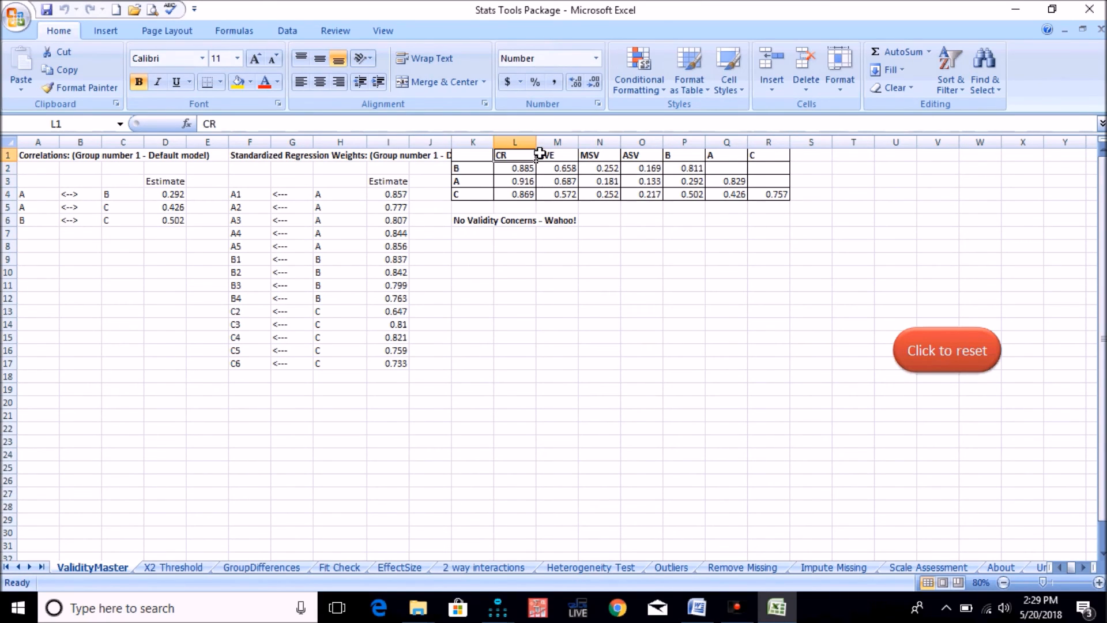
{"action": "key", "text": "Right"}
{"action": "key", "text": "Right"}
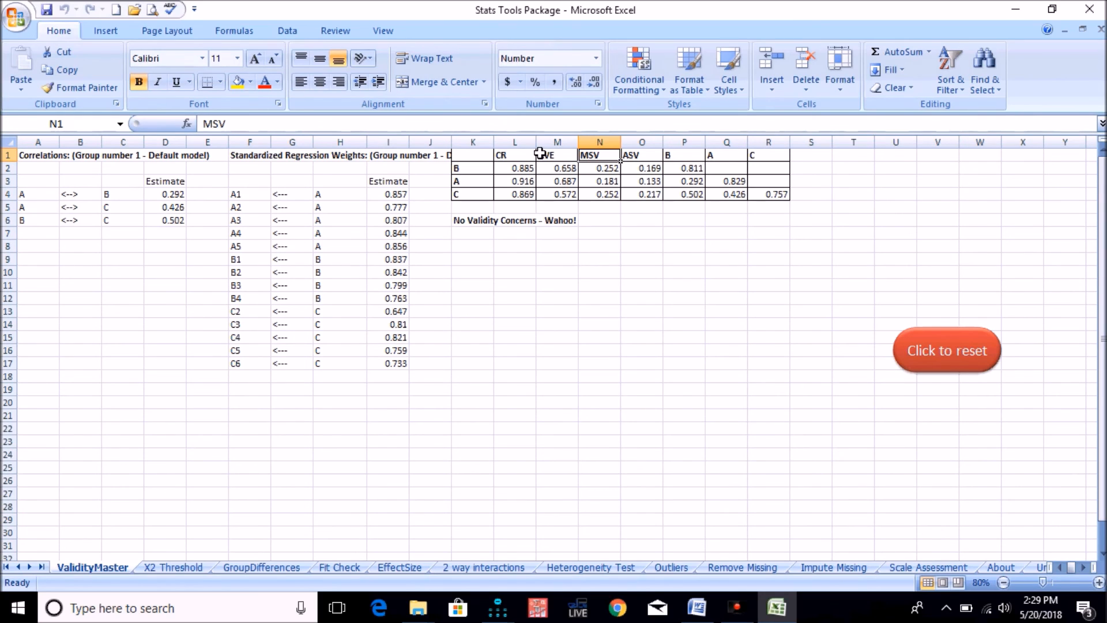
{"action": "key", "text": "Right"}
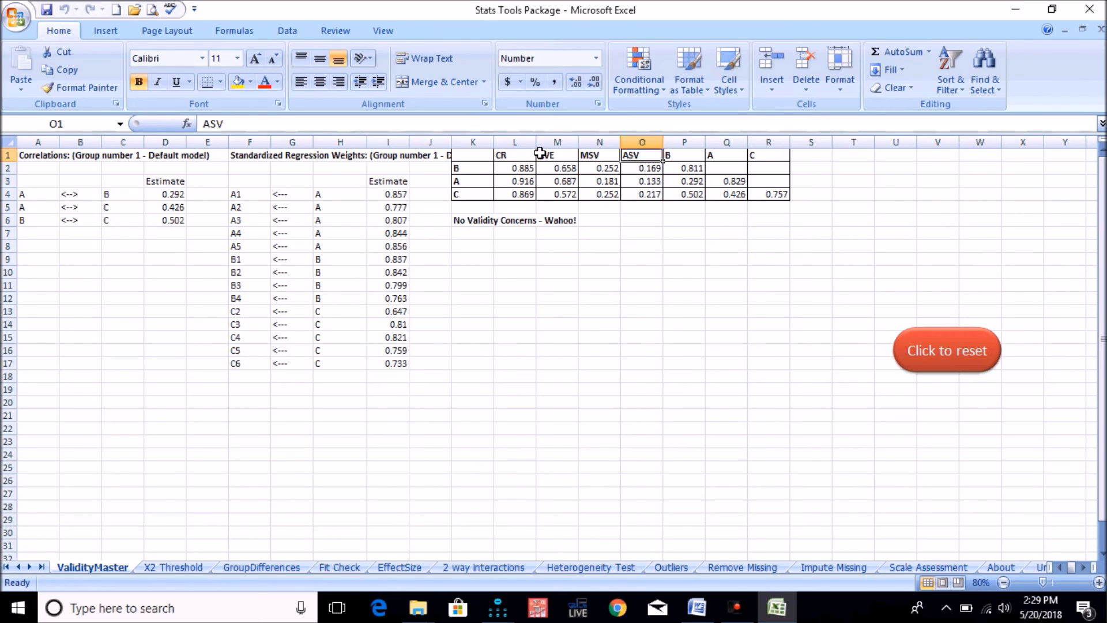
{"action": "key", "text": "Down"}
{"action": "key", "text": "Left"}
{"action": "key", "text": "Left"}
{"action": "key", "text": "Left"}
{"action": "key", "text": "shift+Down"}
{"action": "key", "text": "shift+Down"}
{"action": "key", "text": "shift+Right"}
{"action": "key", "text": "shift+Right"}
{"action": "key", "text": "shift+Right"}
{"action": "key", "text": "shift+Right"}
{"action": "key", "text": "shift+Right"}
{"action": "key", "text": "shift+Right"}
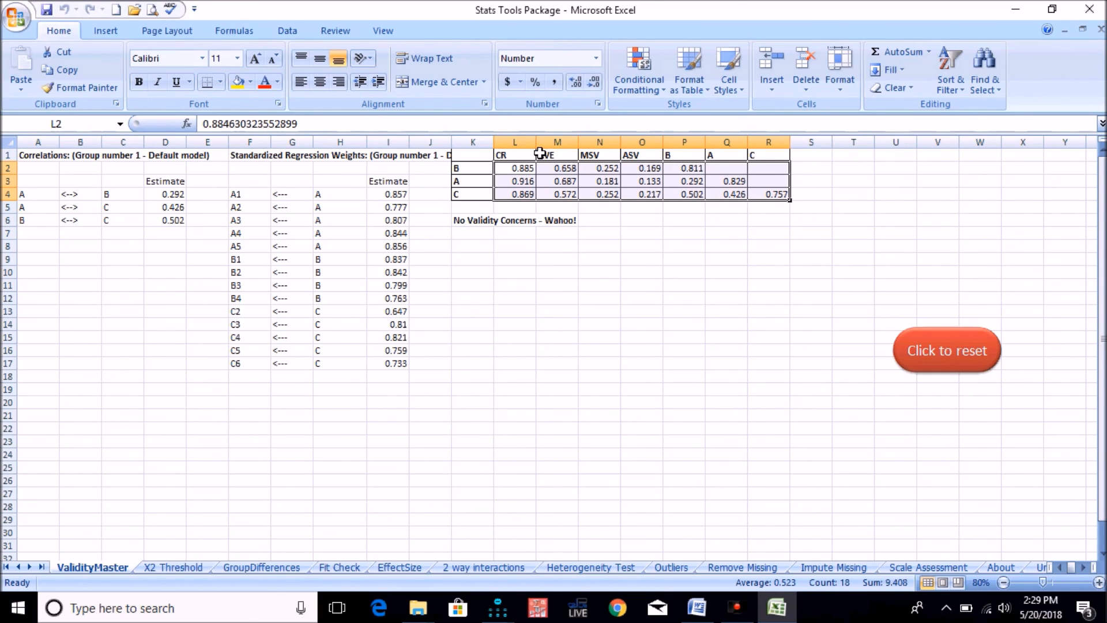
{"action": "left_click", "coordinate": [723, 321]}
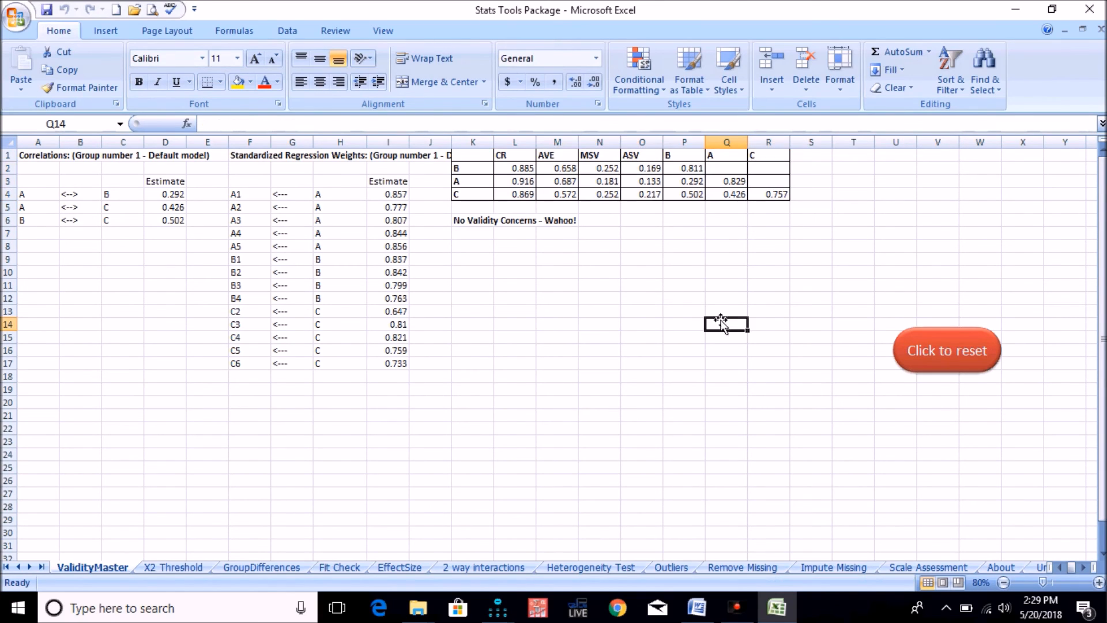
Step: Switch to the Amos output and review the Model Fit summary, including CMIN/DF, GFI, CFI and RMSEA
{"action": "left_click", "coordinate": [498, 610]}
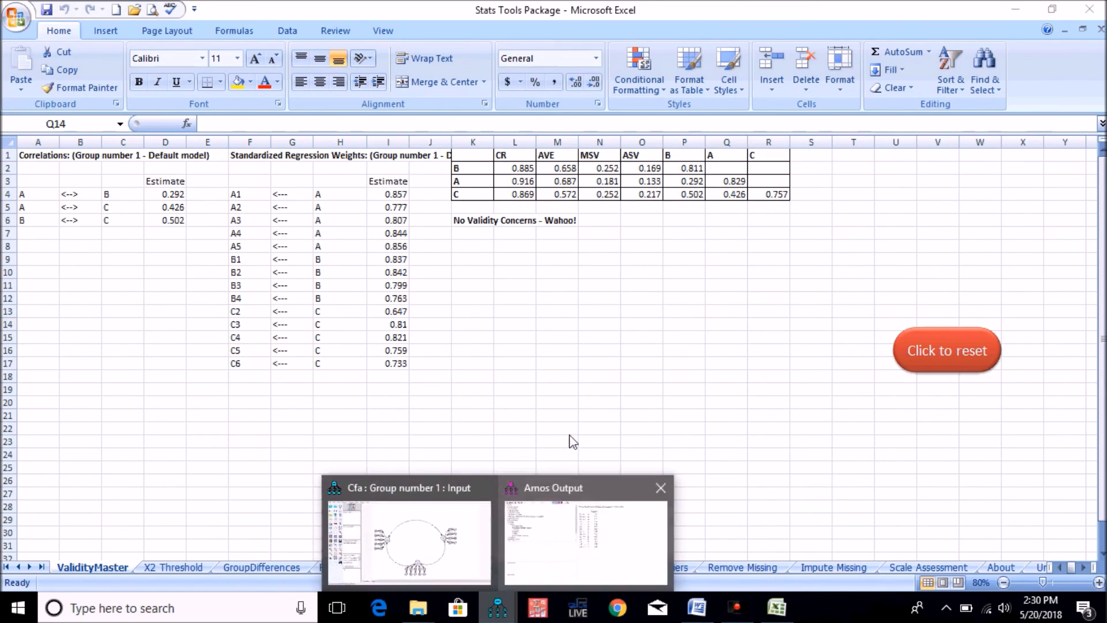
{"action": "left_click", "coordinate": [422, 513]}
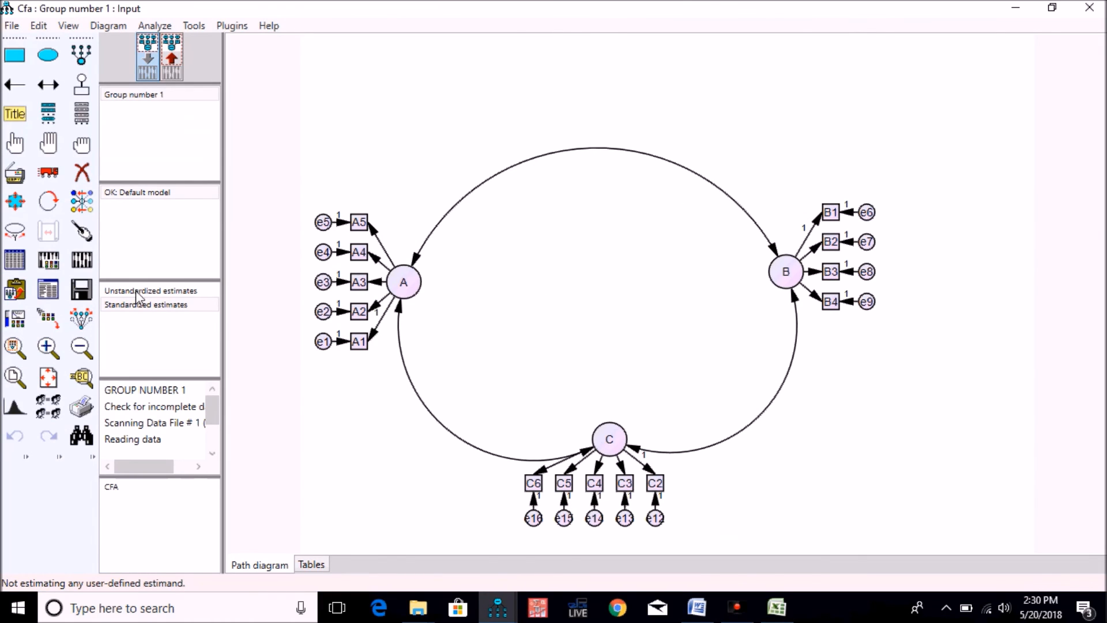
{"action": "left_click", "coordinate": [498, 610]}
{"action": "left_click", "coordinate": [629, 525]}
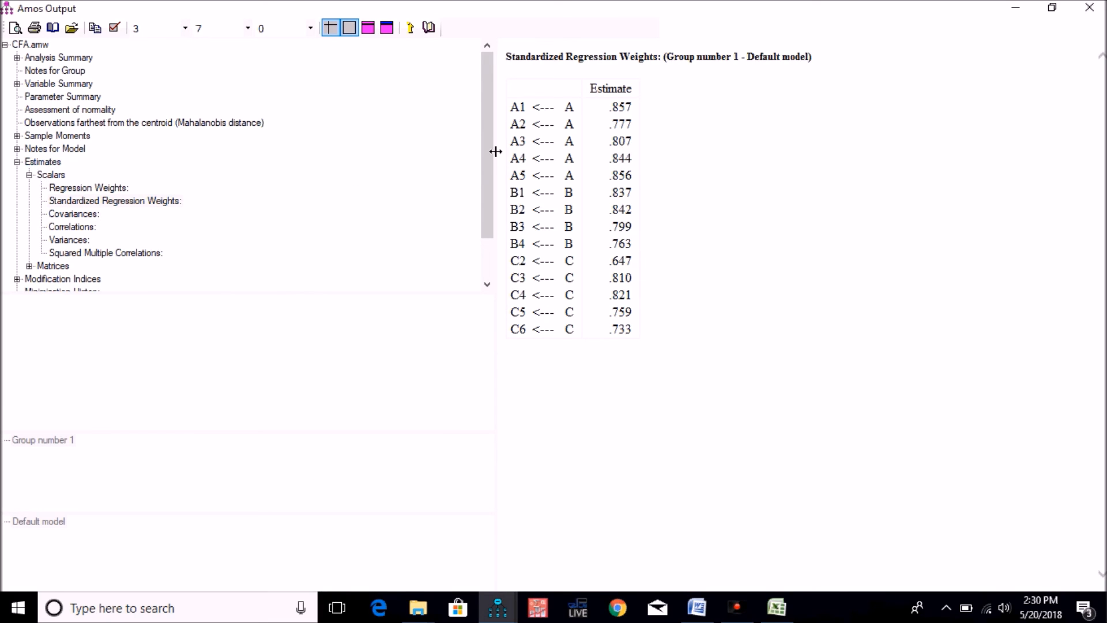
{"action": "scroll", "coordinate": [227, 230], "scroll_direction": "down", "scroll_amount": 2}
{"action": "left_click", "coordinate": [42, 266]}
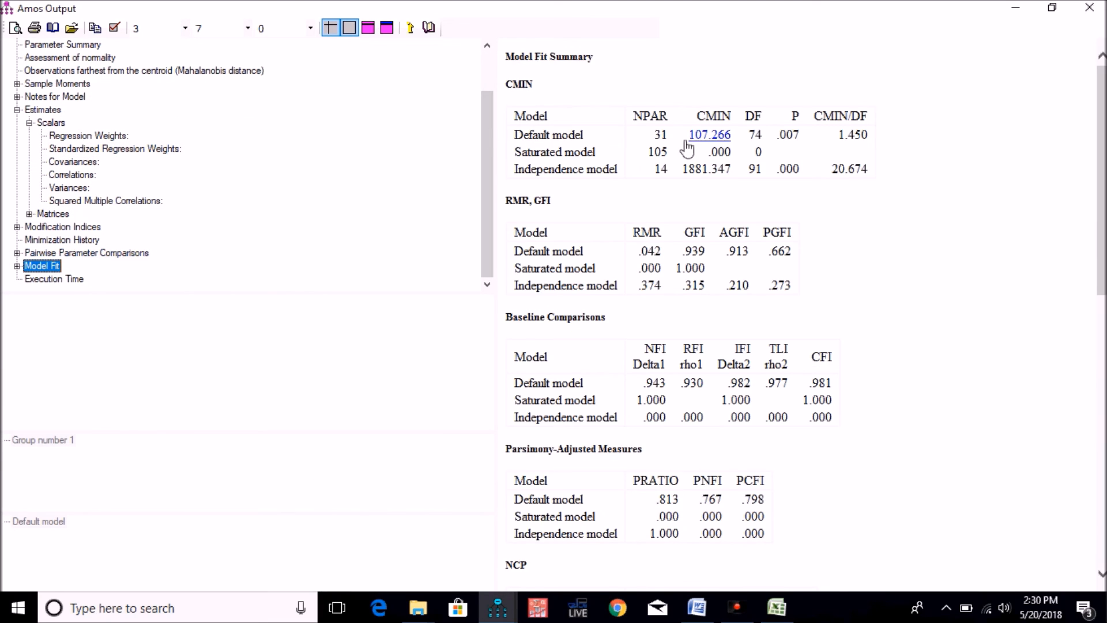
{"action": "scroll", "coordinate": [836, 219], "scroll_direction": "down", "scroll_amount": 1}
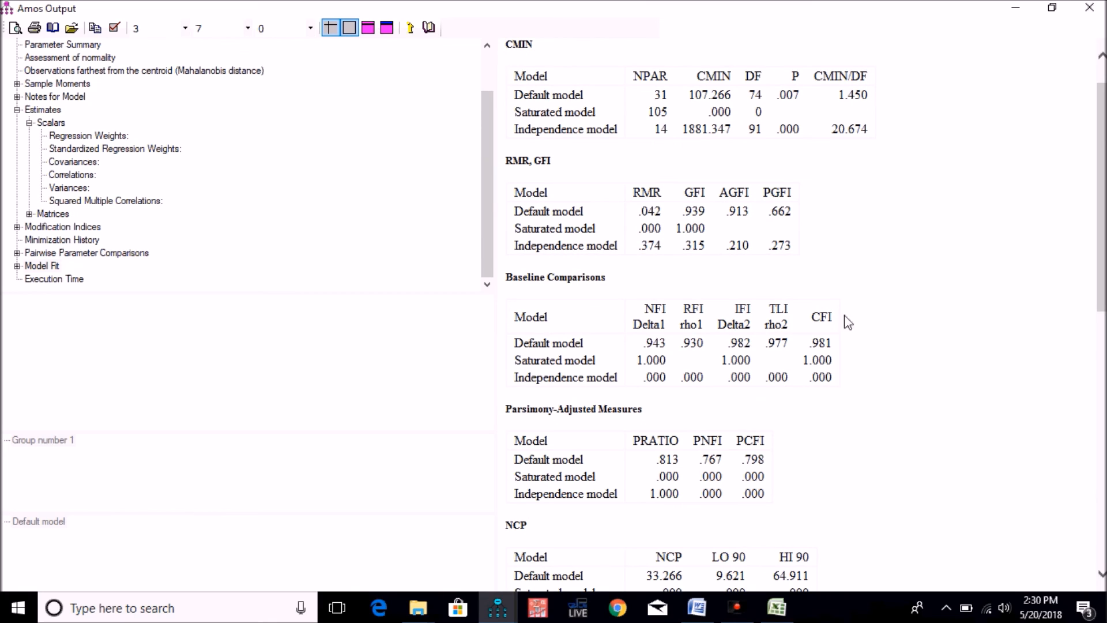
{"action": "left_click_drag", "start_coordinate": [845, 317], "coordinate": [808, 326]}
{"action": "left_click", "coordinate": [824, 319]}
{"action": "left_click", "coordinate": [969, 136]}
{"action": "left_click_drag", "start_coordinate": [1103, 158], "coordinate": [1104, 284]}
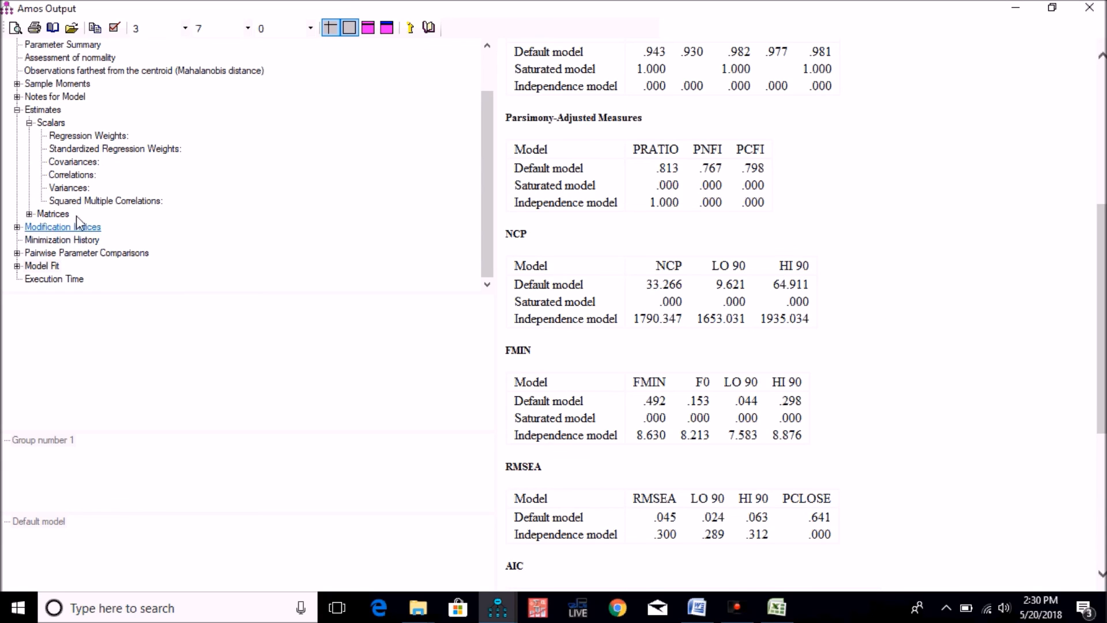
Step: Review the modification indices for covariances and regression weights, and close the text output
{"action": "left_click", "coordinate": [17, 228]}
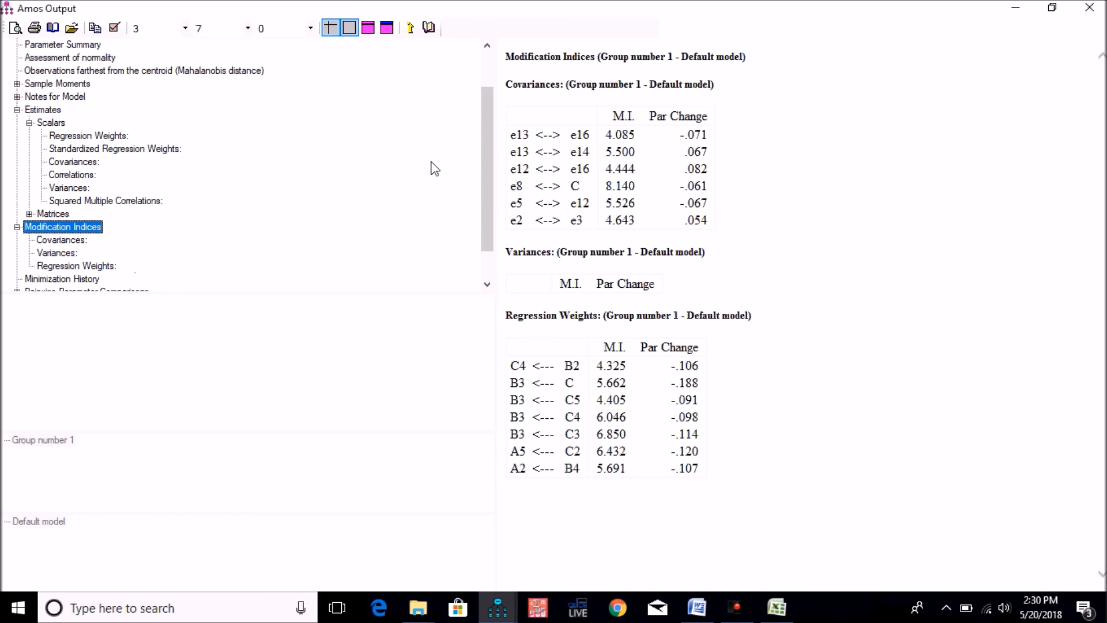
{"action": "left_click_drag", "start_coordinate": [490, 163], "coordinate": [490, 123]}
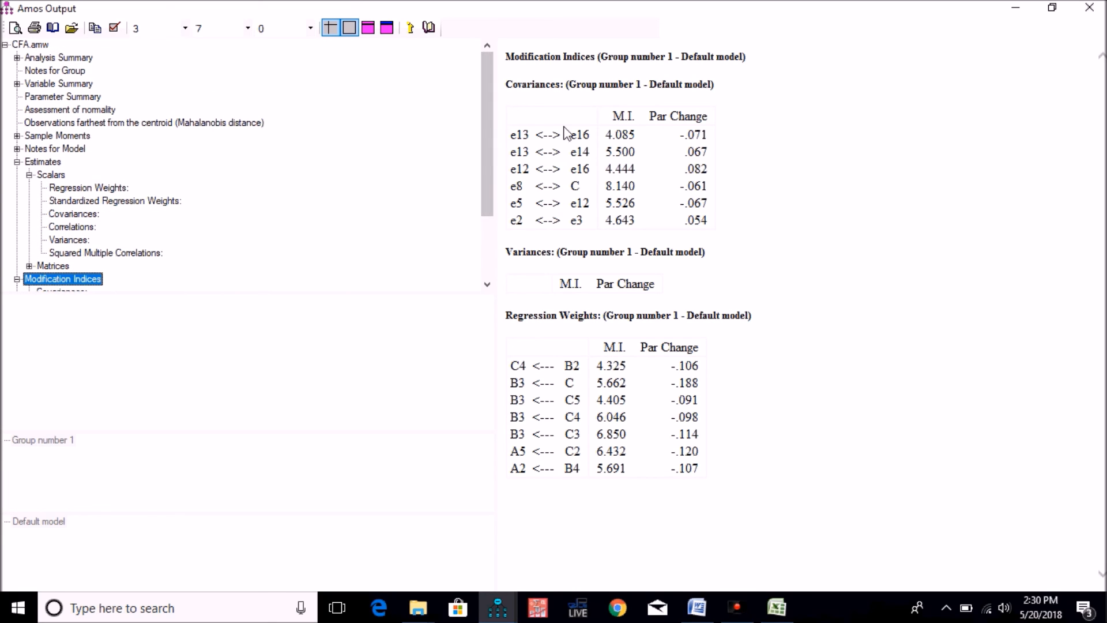
{"action": "left_click", "coordinate": [1090, 8]}
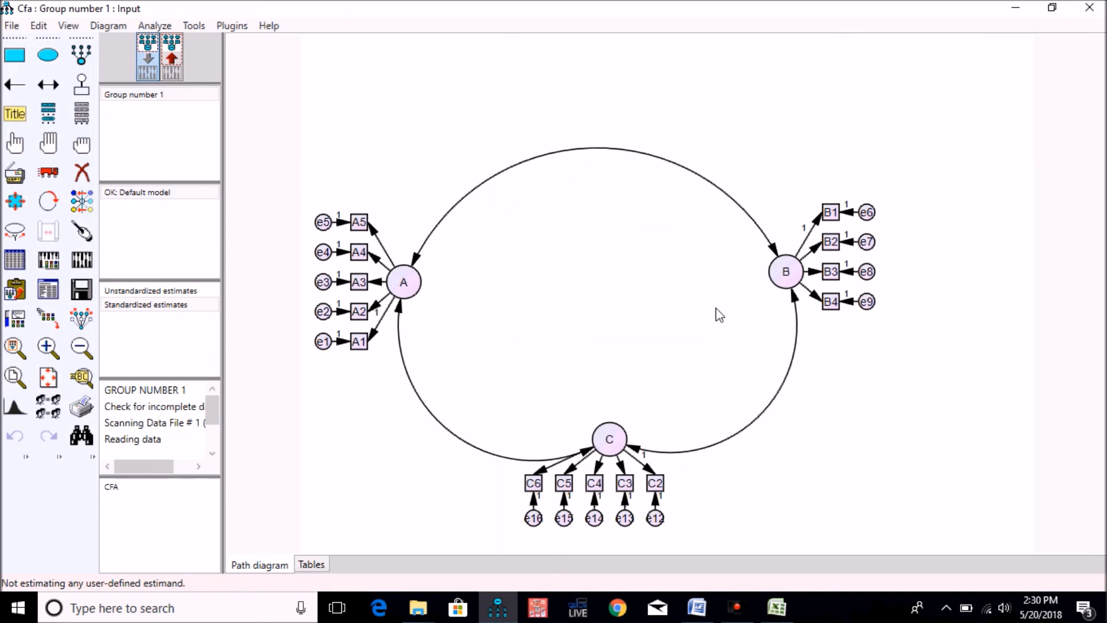